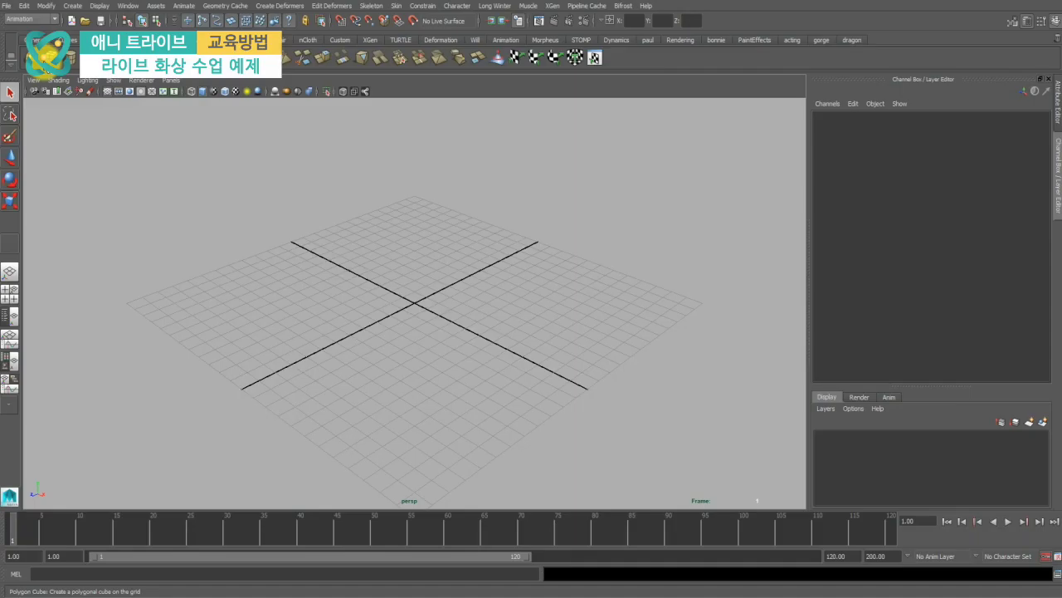
Create a polygon cube near the centre of the grid and scale it to about 0.806 in X.
{"action": "left_click", "coordinate": [48, 58]}
{"action": "left_click_drag", "start_coordinate": [414, 292], "coordinate": [429, 259]}
{"action": "key", "text": "r"}
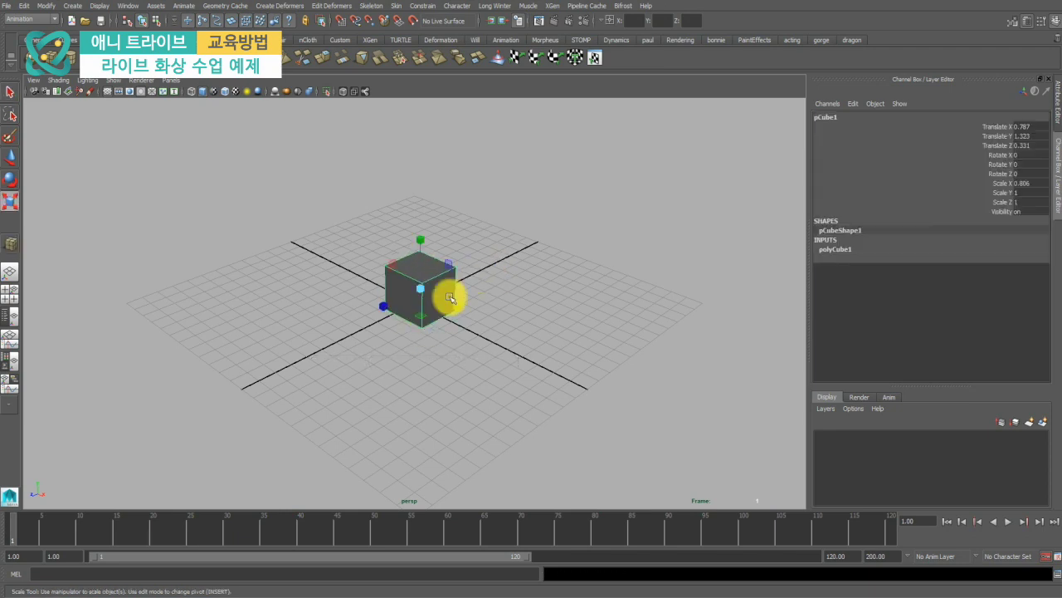
{"action": "left_click_drag", "start_coordinate": [456, 305], "coordinate": [446, 298]}
{"action": "key", "text": "ctrl+b"}
{"action": "left_click", "coordinate": [629, 199]}
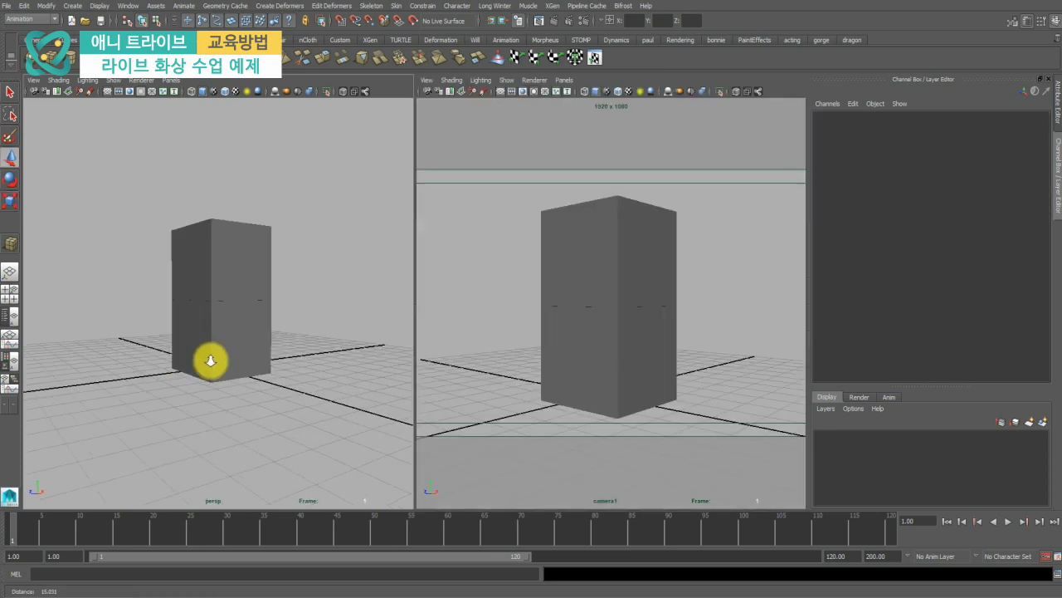
Select the lower cube, try rotating it about its X axis by about 20 degrees, and undo the rotations.
{"action": "key", "text": "w"}
{"action": "left_click", "coordinate": [249, 322]}
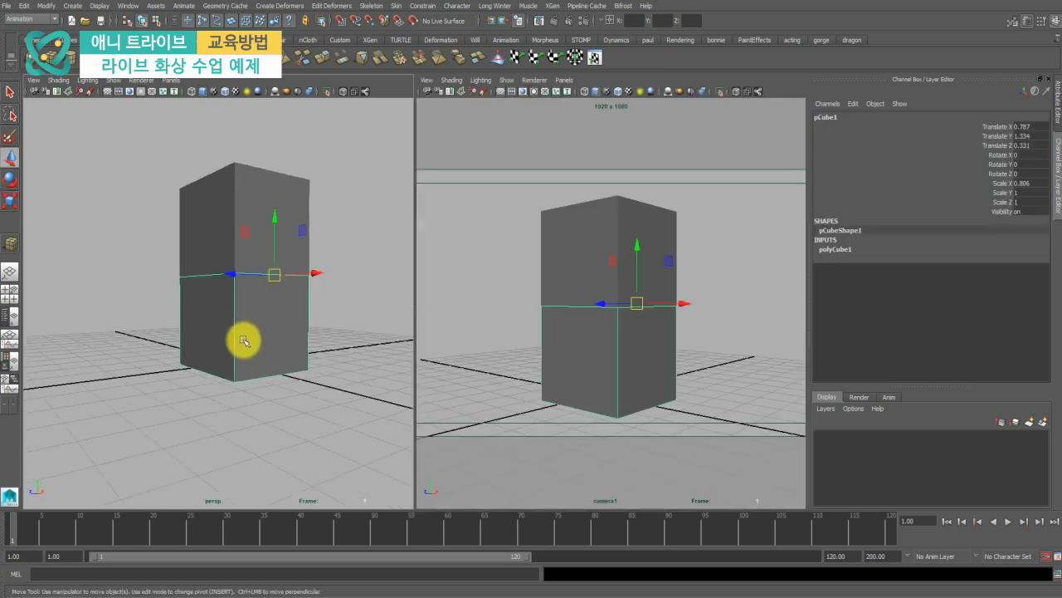
{"action": "key", "text": "e"}
{"action": "mouse_move", "coordinate": [246, 320]}
{"action": "left_mouse_down"}
{"action": "mouse_move", "coordinate": [256, 314]}
{"action": "mouse_move", "coordinate": [268, 332]}
{"action": "mouse_move", "coordinate": [266, 324]}
{"action": "left_mouse_up"}
{"action": "key", "text": "ctrl+z"}
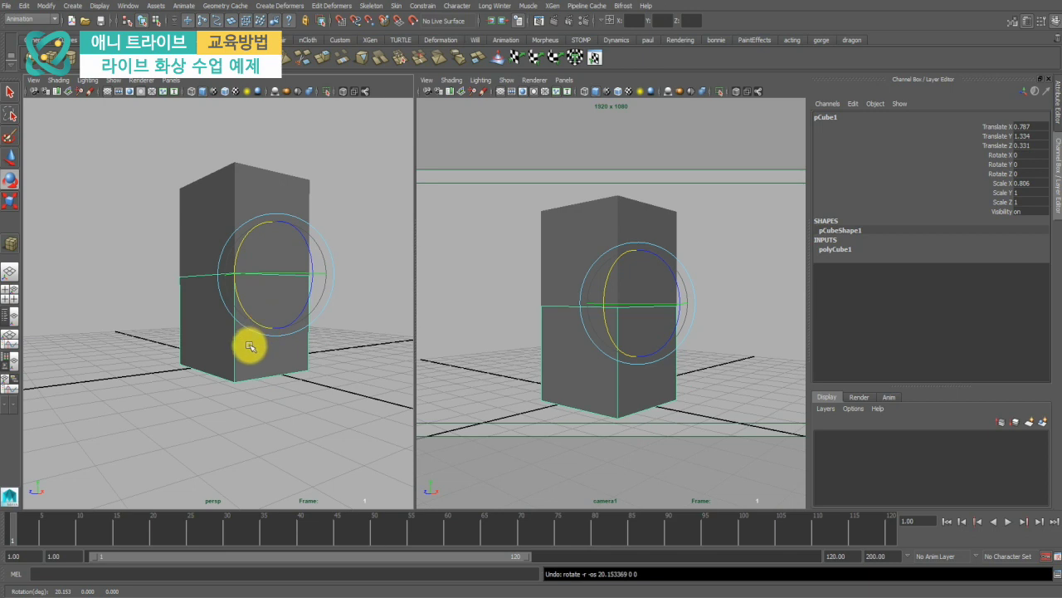
{"action": "mouse_move", "coordinate": [246, 312]}
{"action": "left_mouse_down"}
{"action": "mouse_move", "coordinate": [261, 321]}
{"action": "mouse_move", "coordinate": [251, 307]}
{"action": "mouse_move", "coordinate": [260, 310]}
{"action": "left_mouse_up"}
{"action": "key", "text": "ctrl+z"}
{"action": "key", "text": "ctrl+z"}
Try moving the lower cube straight down away from the upper cube, and undo the move.
{"action": "key", "text": "w"}
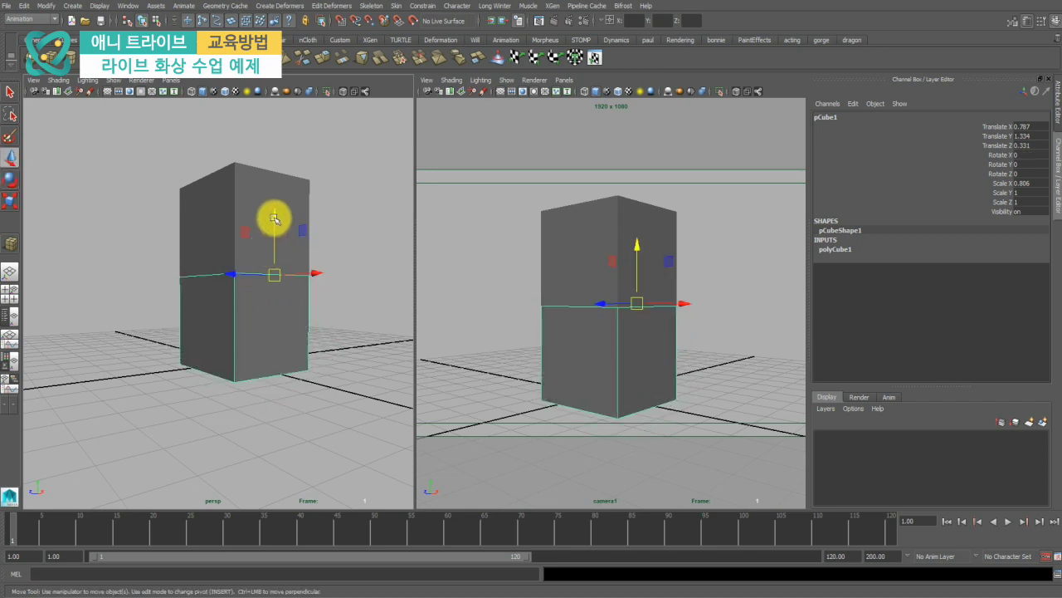
{"action": "left_click_drag", "start_coordinate": [277, 217], "coordinate": [274, 302]}
{"action": "key", "text": "ctrl+z"}
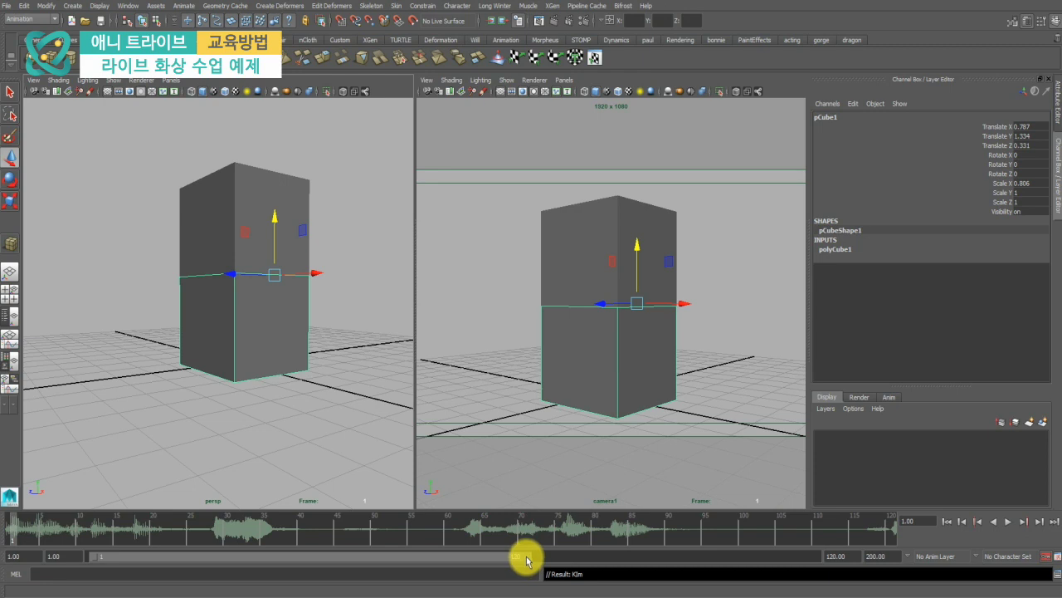
Extend the timeline's playback range and play the audio over frames 110 to 250.
{"action": "left_click_drag", "start_coordinate": [528, 563], "coordinate": [825, 561]}
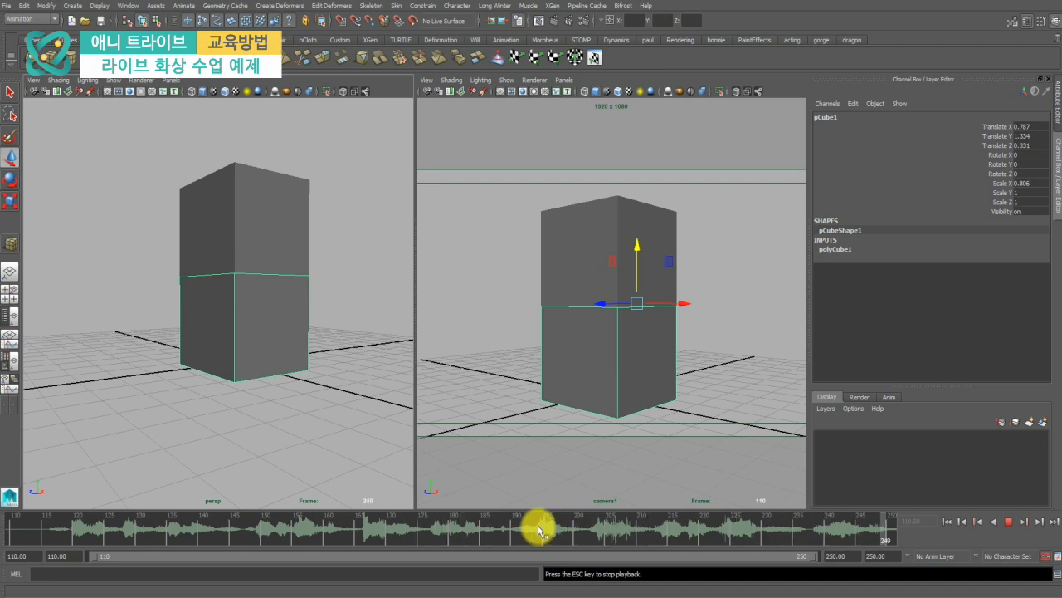
{"action": "key", "text": "Escape"}
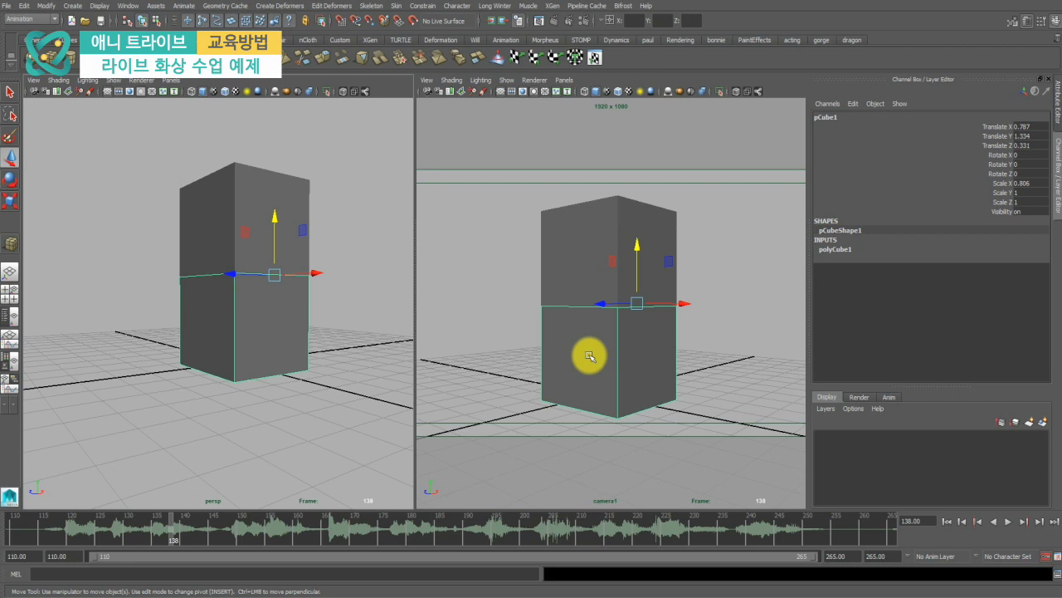
Rotate the lower cube about its X axis to about -1.987 degrees, undoing the extra turn past it.
{"action": "key", "text": "e"}
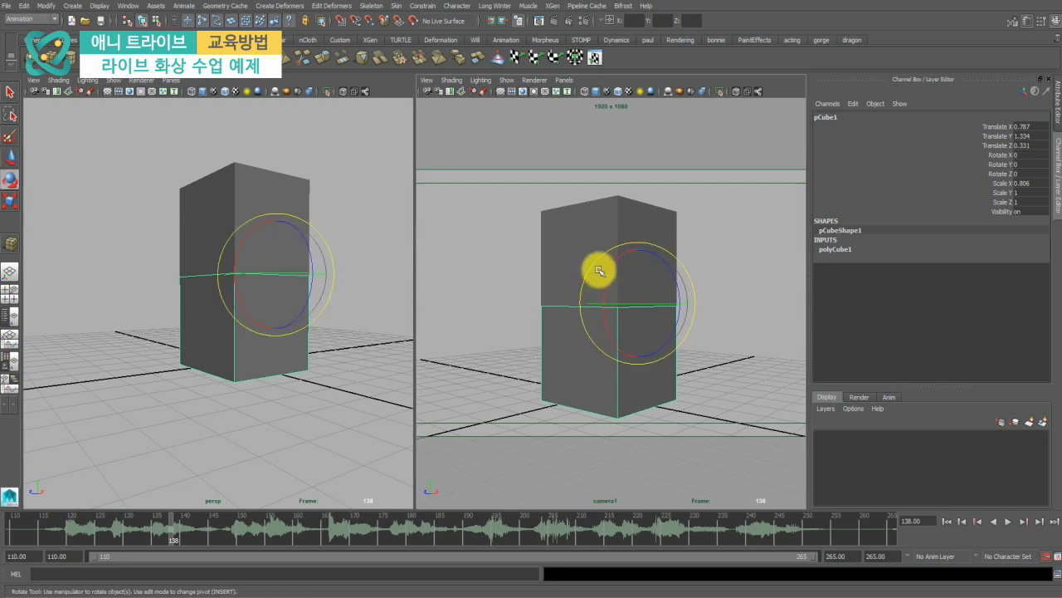
{"action": "mouse_move", "coordinate": [610, 275]}
{"action": "left_mouse_down"}
{"action": "mouse_move", "coordinate": [609, 297]}
{"action": "mouse_move", "coordinate": [605, 265]}
{"action": "mouse_move", "coordinate": [612, 287]}
{"action": "mouse_move", "coordinate": [629, 261]}
{"action": "mouse_move", "coordinate": [625, 275]}
{"action": "left_mouse_up"}
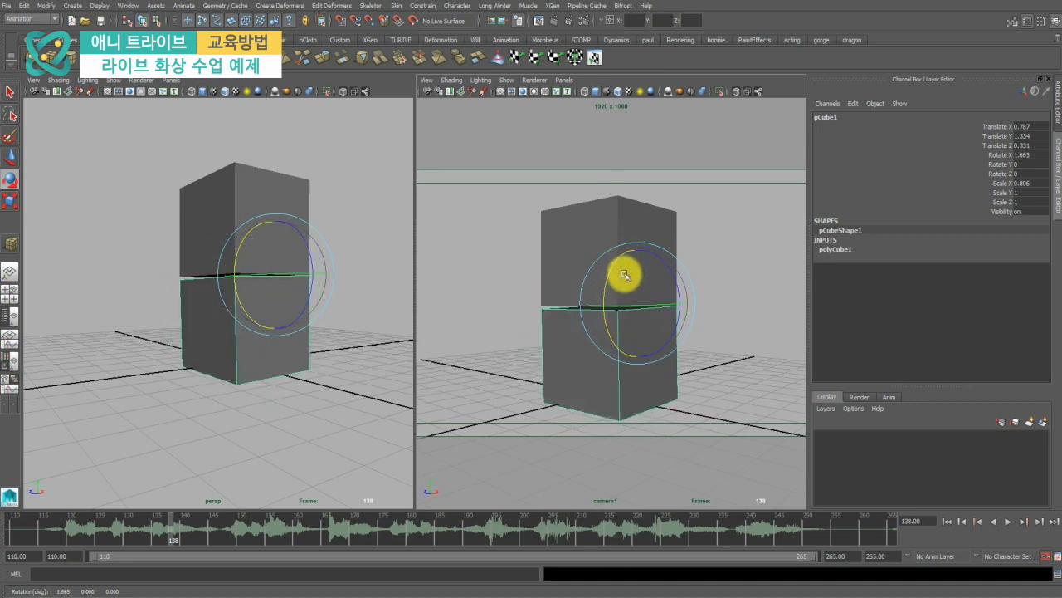
{"action": "key", "text": "ctrl+z"}
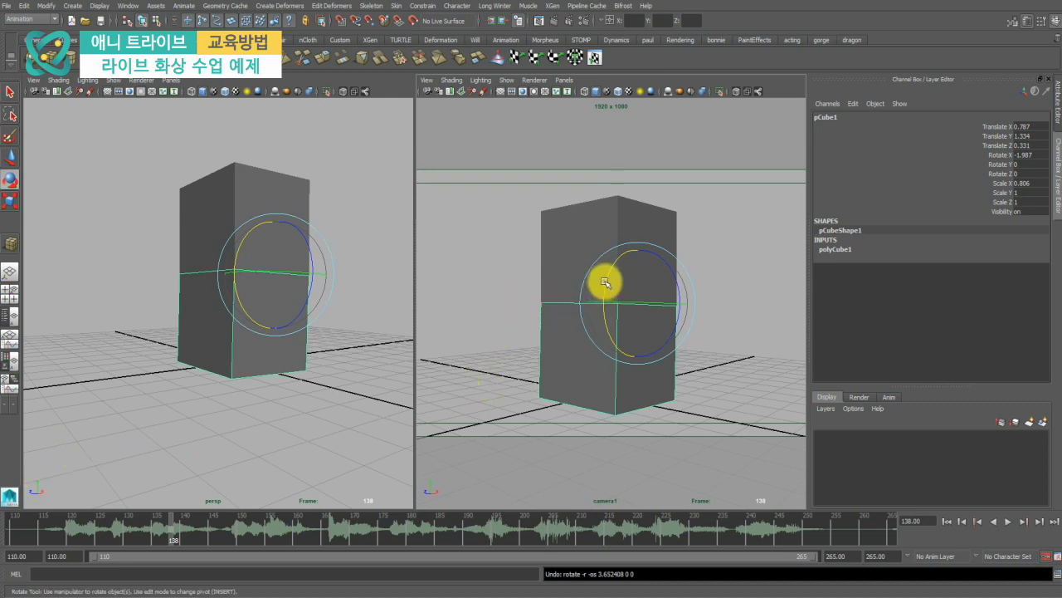
Try opening the lower cube with a wider X rotation and a vertical move, and undo these changes.
{"action": "mouse_move", "coordinate": [607, 273]}
{"action": "left_mouse_down"}
{"action": "mouse_move", "coordinate": [609, 298]}
{"action": "mouse_move", "coordinate": [614, 280]}
{"action": "mouse_move", "coordinate": [619, 303]}
{"action": "mouse_move", "coordinate": [622, 284]}
{"action": "left_mouse_up"}
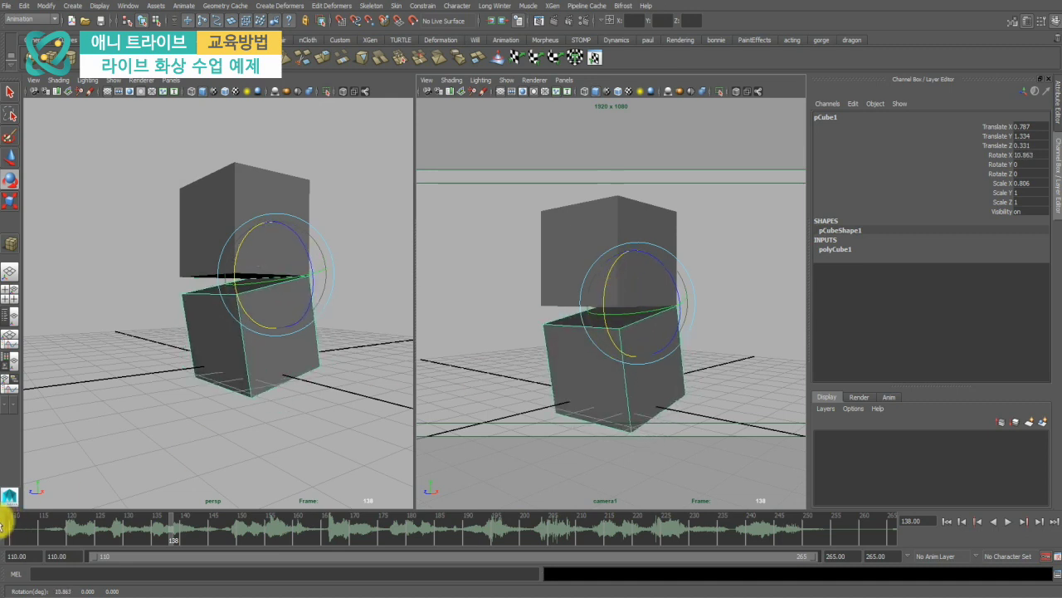
{"action": "key", "text": "ctrl+z"}
{"action": "key", "text": "w"}
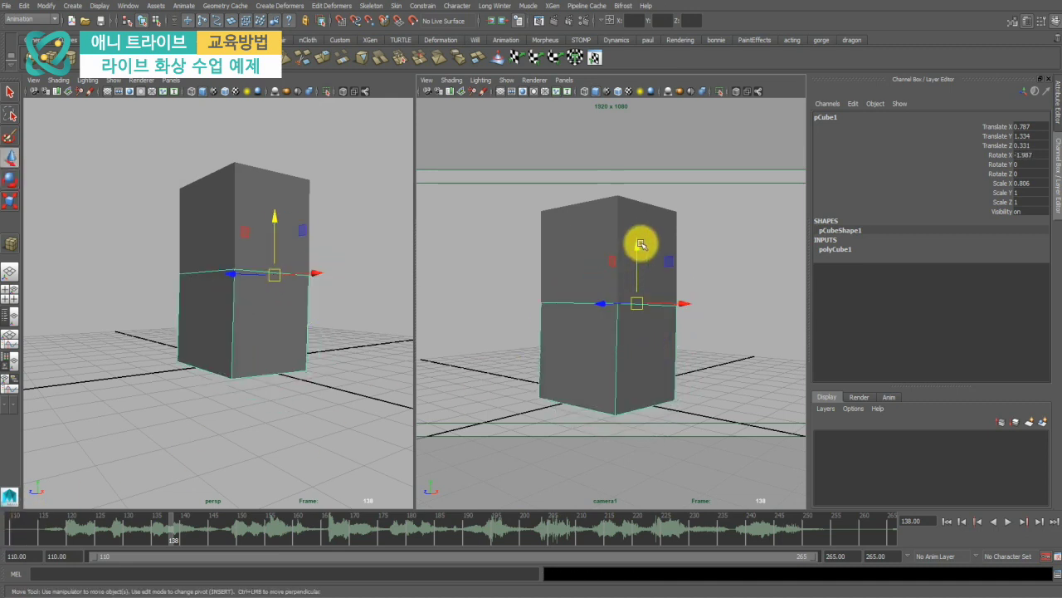
{"action": "left_click_drag", "start_coordinate": [641, 244], "coordinate": [607, 285]}
{"action": "key", "text": "e"}
{"action": "key", "text": "ctrl+z"}
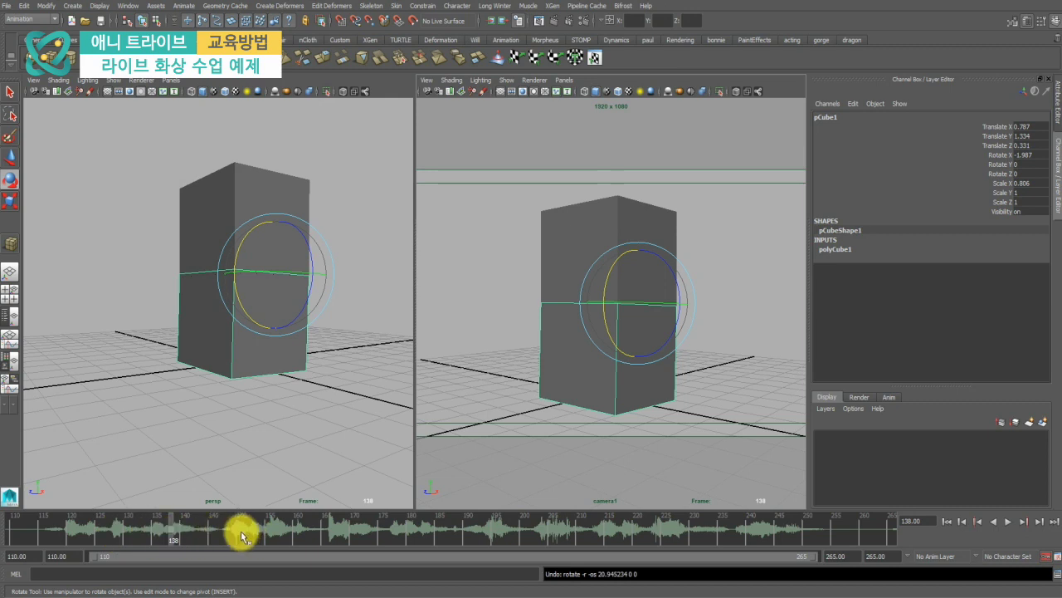
Try keying all channels of the lower cube at frame 121, and undo the keys.
{"action": "left_click", "coordinate": [70, 531]}
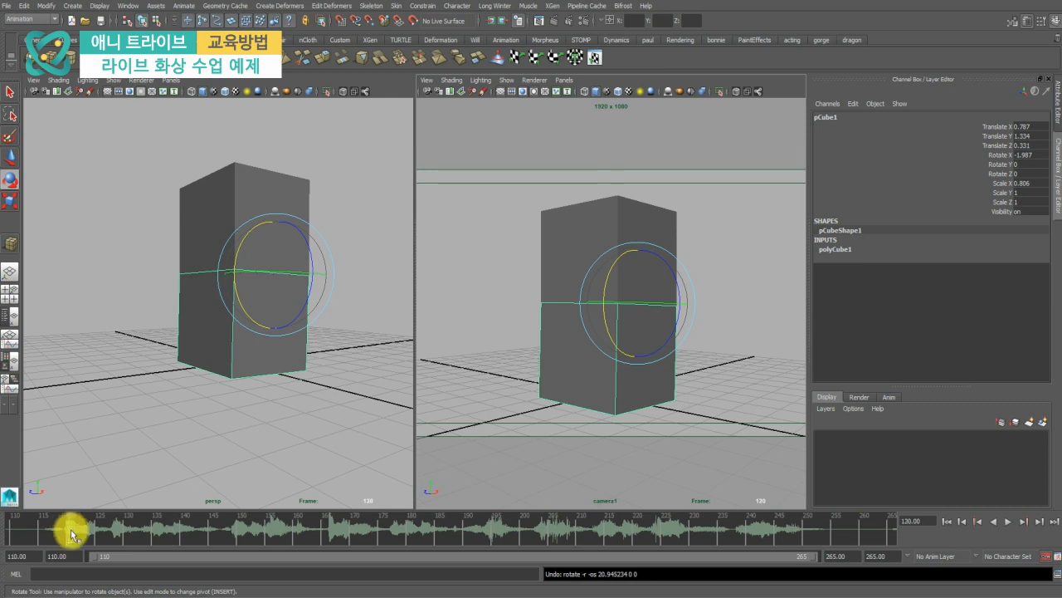
{"action": "left_click_drag", "start_coordinate": [70, 531], "coordinate": [73, 528]}
{"action": "key", "text": "s"}
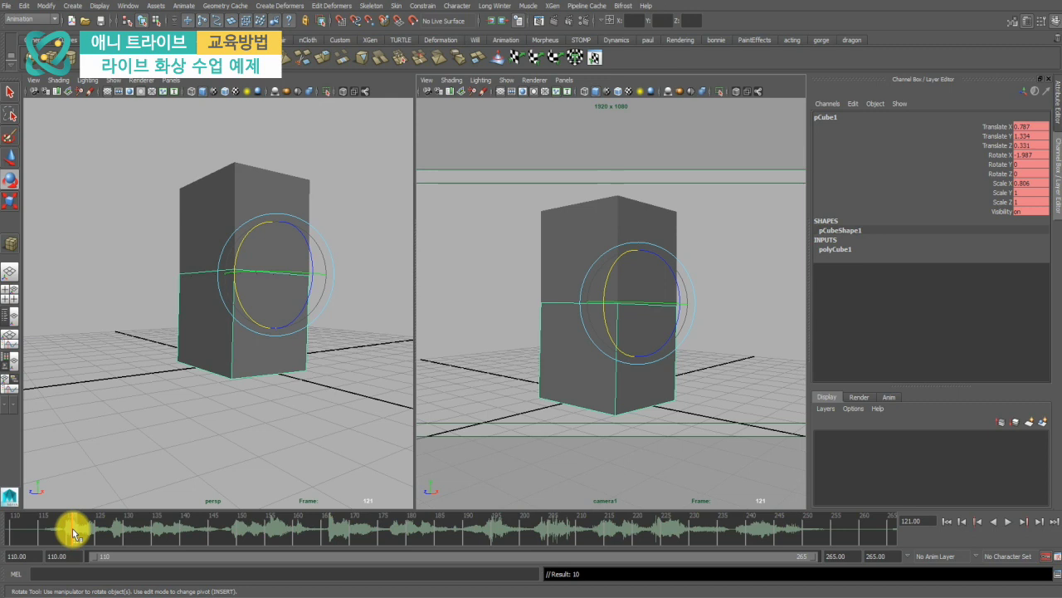
{"action": "key", "text": "ctrl+z"}
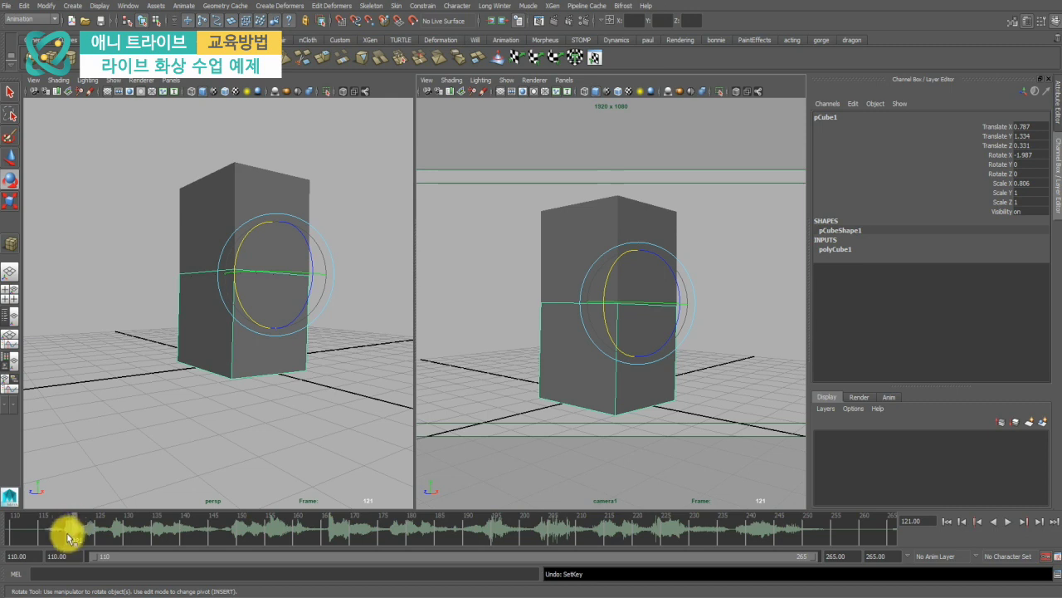
{"action": "key", "text": "s"}
{"action": "key", "text": "ctrl+z"}
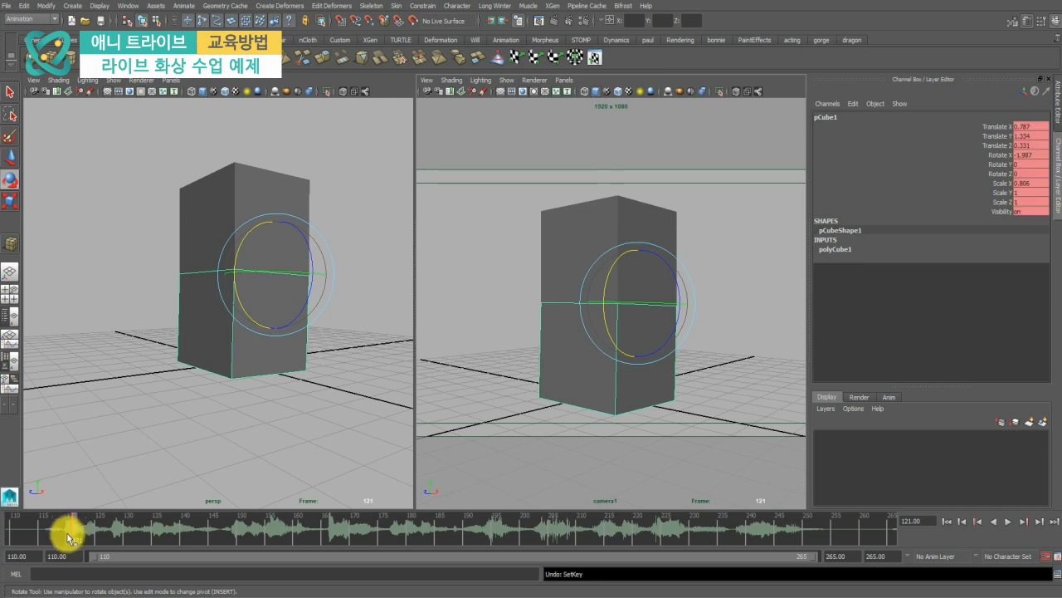
Try keying all channels of the lower cube at frame 118, and undo the key.
{"action": "left_click_drag", "start_coordinate": [66, 536], "coordinate": [58, 535]}
{"action": "key", "text": "s"}
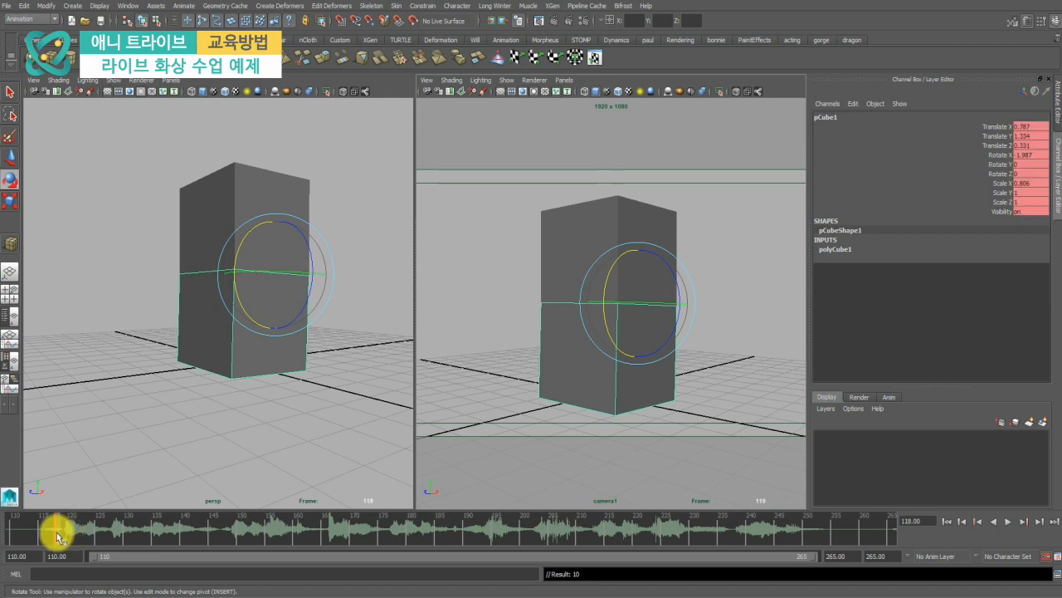
{"action": "key", "text": "ctrl+z"}
Scrub through the audio waveform between frames 114 and 140, and play it back from frame 114.
{"action": "mouse_move", "coordinate": [54, 535]}
{"action": "left_mouse_down"}
{"action": "mouse_move", "coordinate": [75, 534]}
{"action": "mouse_move", "coordinate": [66, 537]}
{"action": "left_mouse_up"}
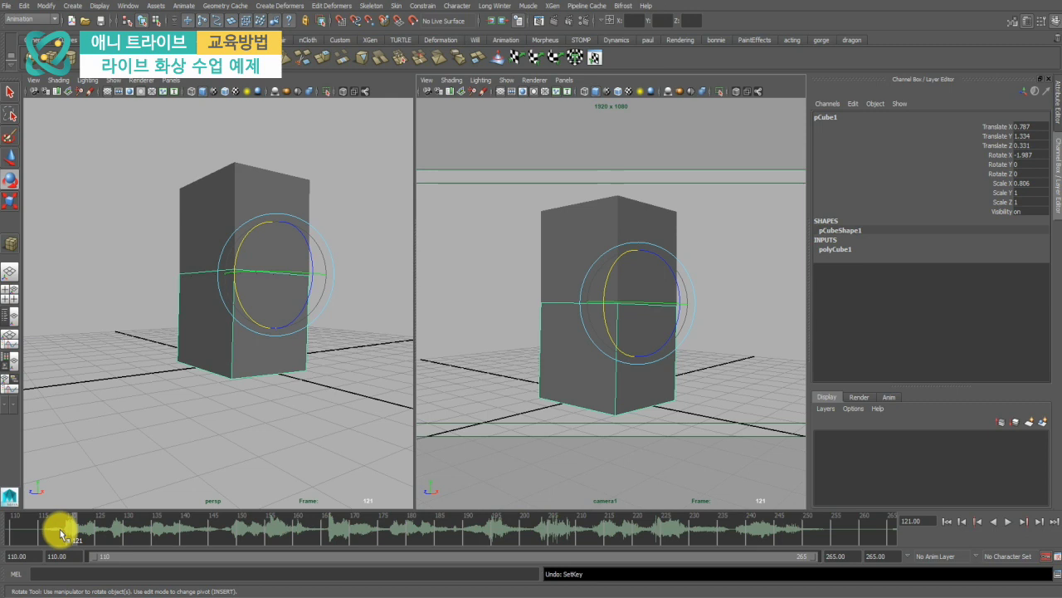
{"action": "key", "text": "period"}
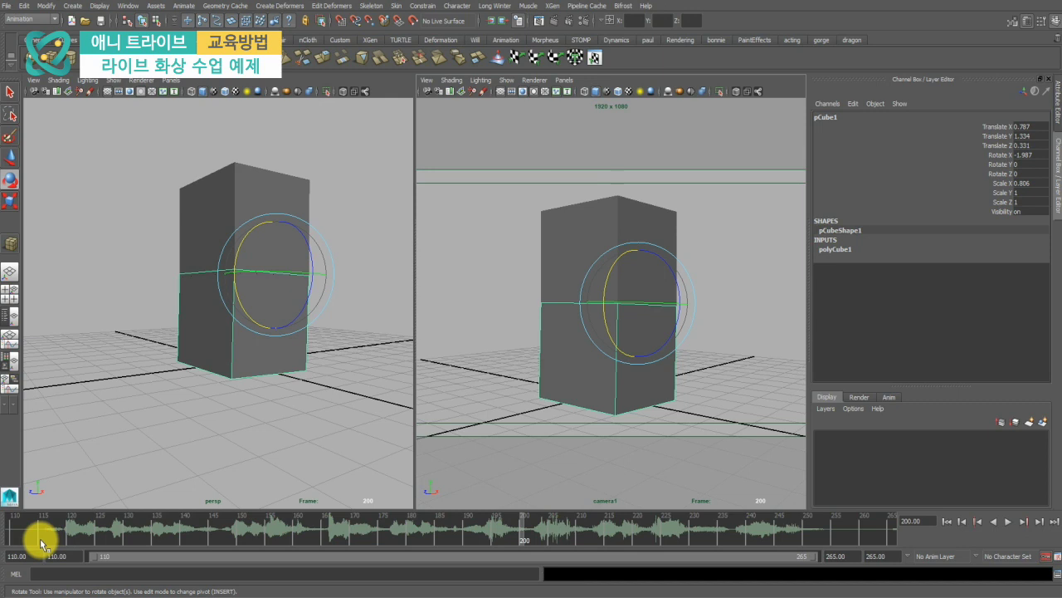
{"action": "left_click", "coordinate": [53, 538]}
{"action": "left_click_drag", "start_coordinate": [64, 529], "coordinate": [180, 530]}
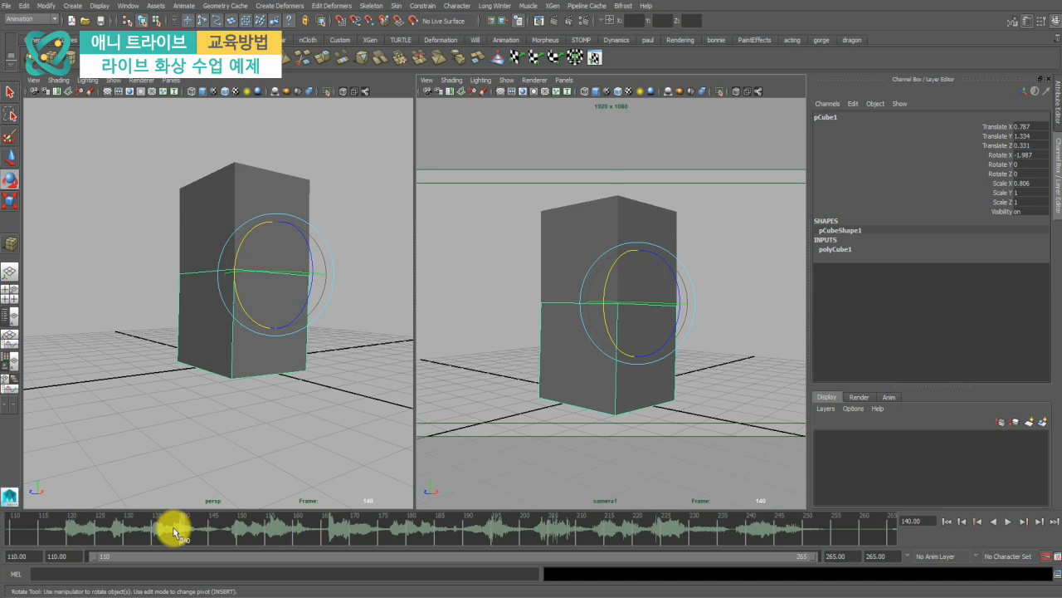
{"action": "left_click_drag", "start_coordinate": [174, 531], "coordinate": [35, 531]}
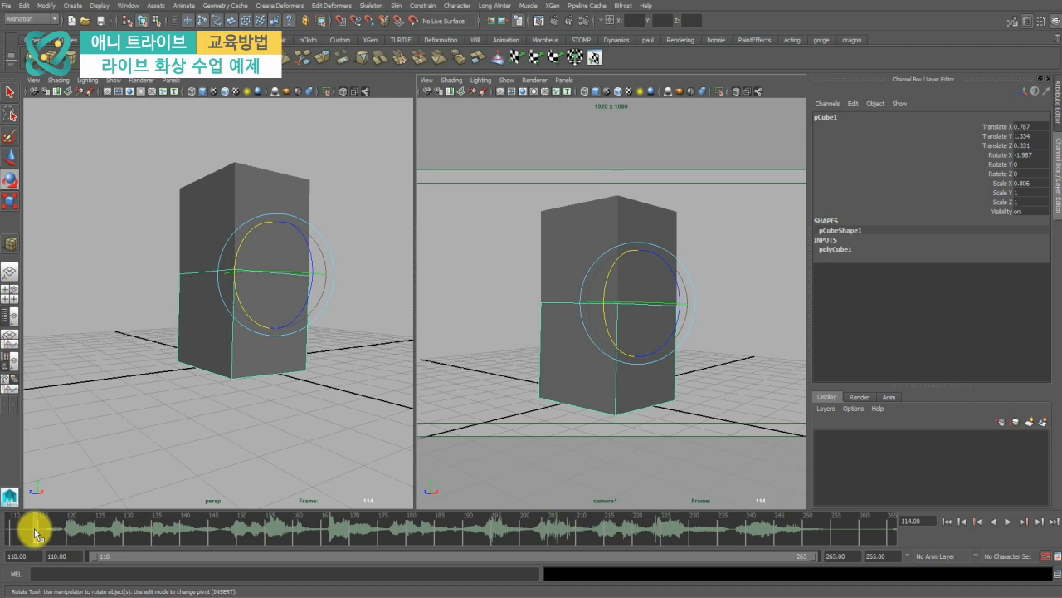
{"action": "key", "text": "alt+v"}
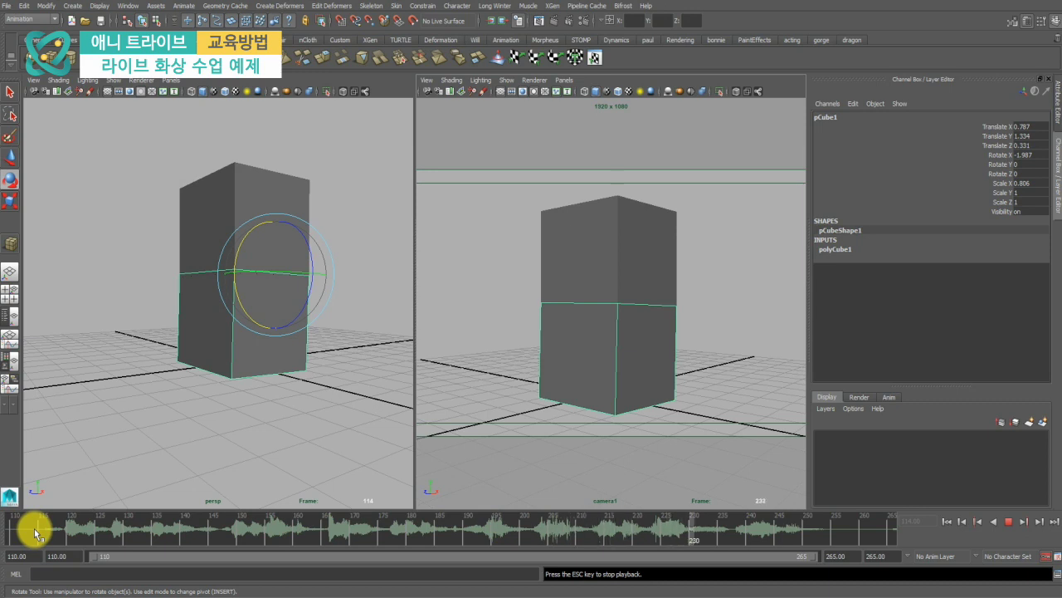
{"action": "key", "text": "Escape"}
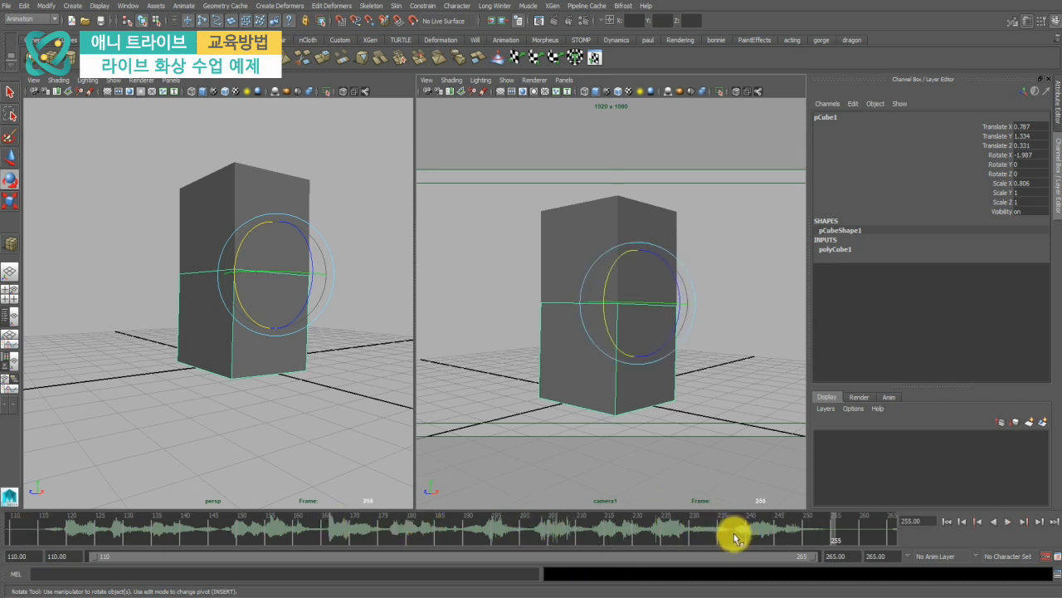
Check the audio at frame 245 and play the track back from frame 112.
{"action": "left_click", "coordinate": [773, 536]}
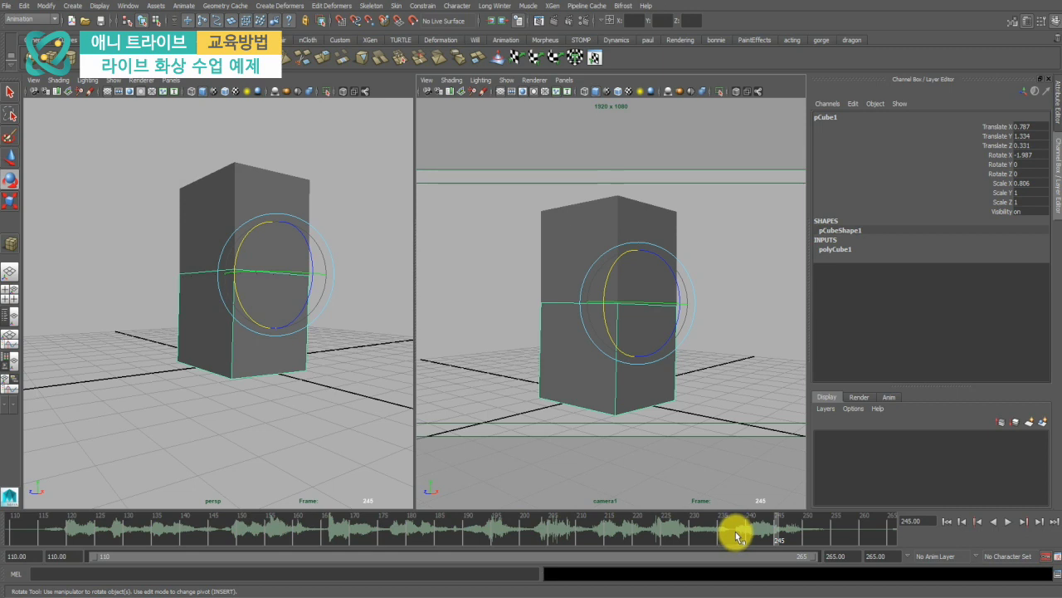
{"action": "left_click", "coordinate": [25, 535]}
{"action": "key", "text": "alt+v"}
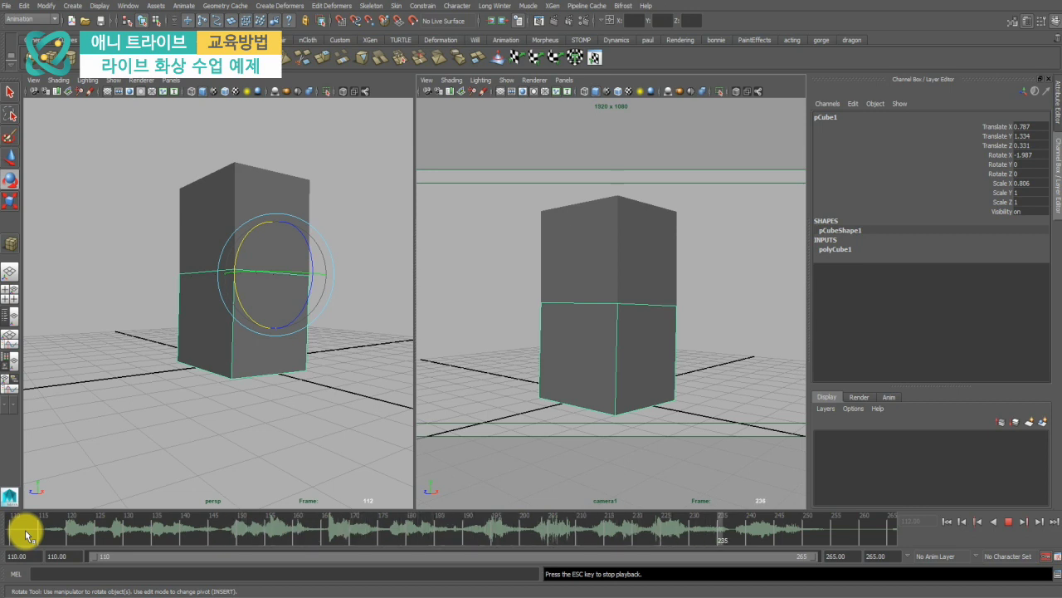
{"action": "key", "text": "Escape"}
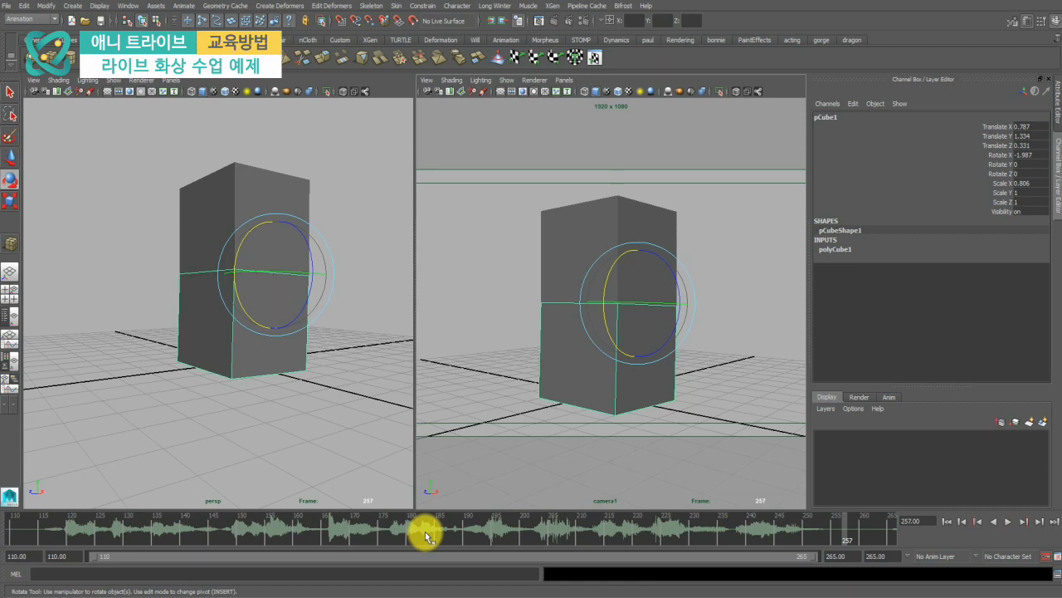
Play the middle part of the audio and scrub the waveform between frames 175 and 161.
{"action": "left_click", "coordinate": [269, 532]}
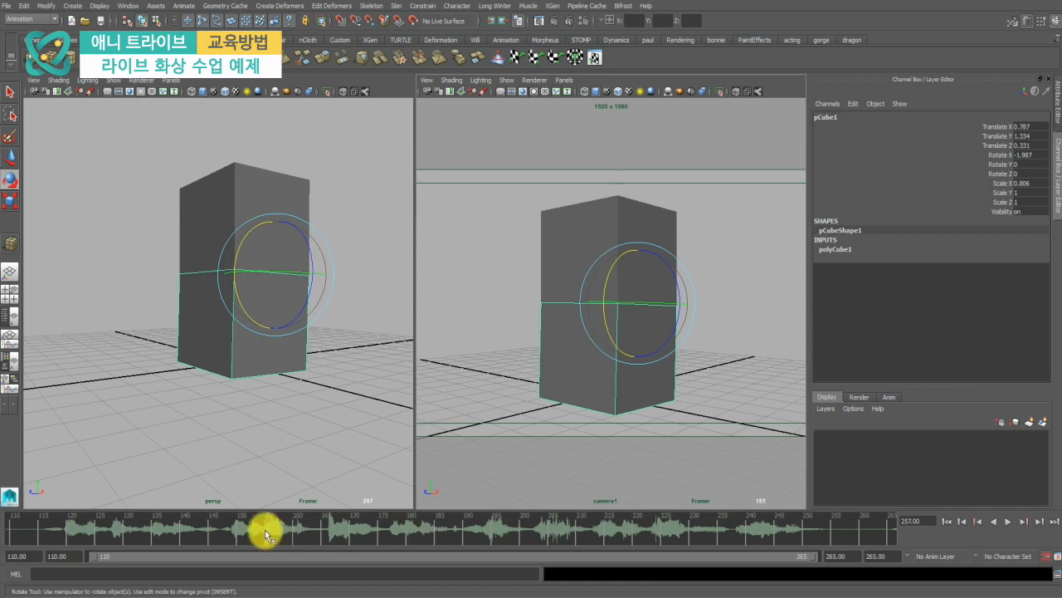
{"action": "key", "text": "alt+v"}
{"action": "left_click", "coordinate": [380, 530]}
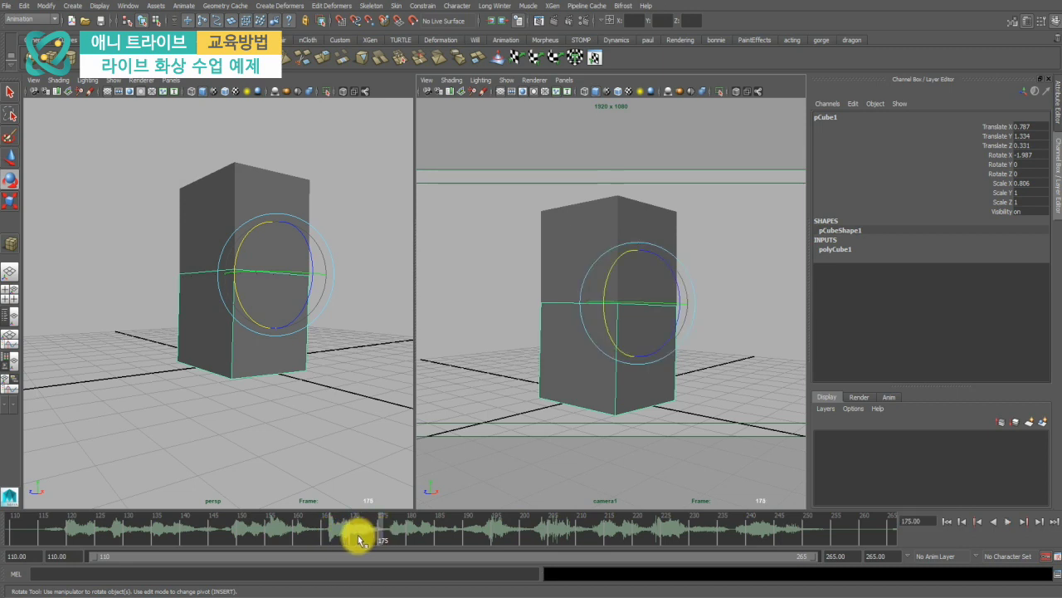
{"action": "left_click_drag", "start_coordinate": [359, 540], "coordinate": [304, 532]}
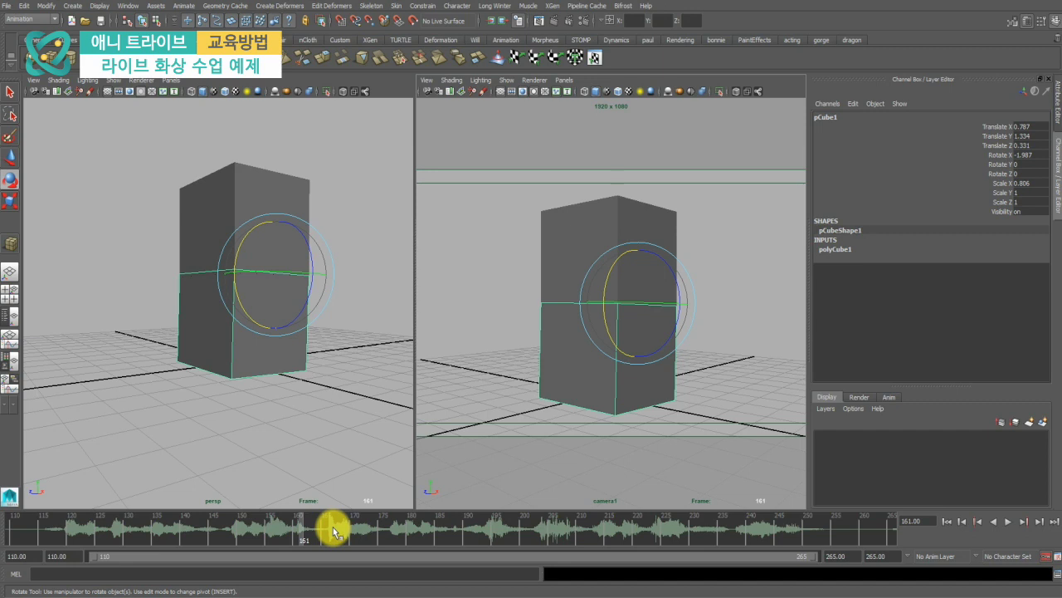
Scrub and play the later part of the audio, and compare the waveform accents at frames 166 and 225.
{"action": "left_click_drag", "start_coordinate": [333, 528], "coordinate": [645, 532]}
{"action": "key", "text": "alt+v"}
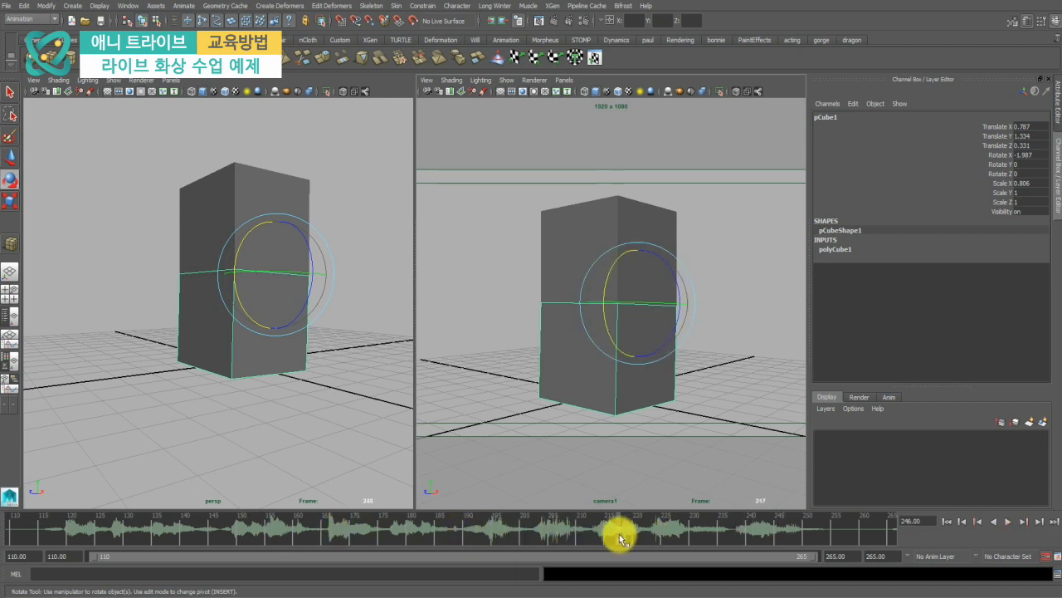
{"action": "left_click", "coordinate": [665, 538]}
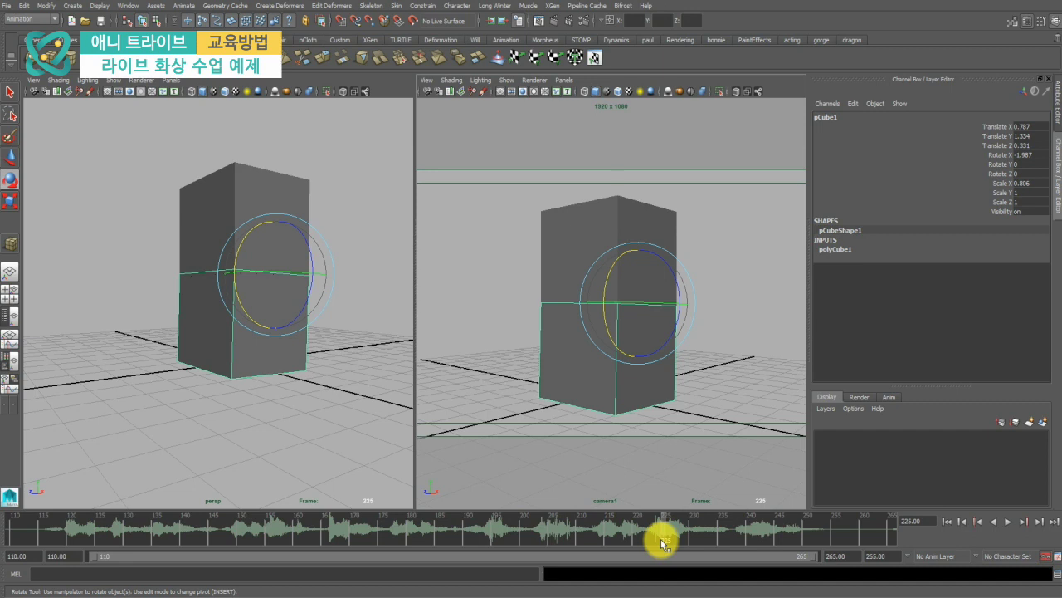
{"action": "left_click", "coordinate": [332, 531]}
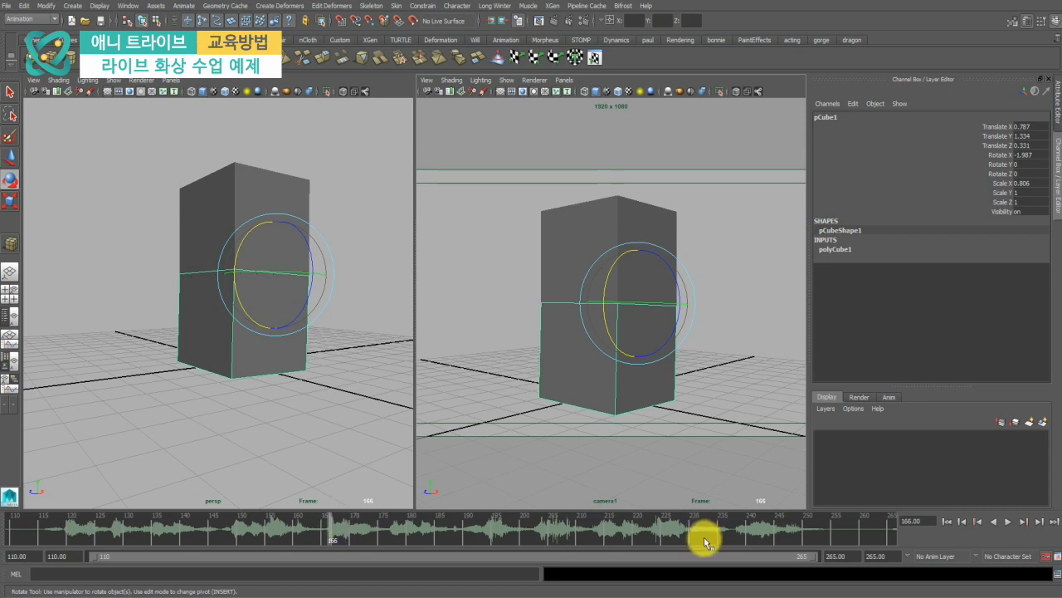
{"action": "left_click", "coordinate": [661, 532]}
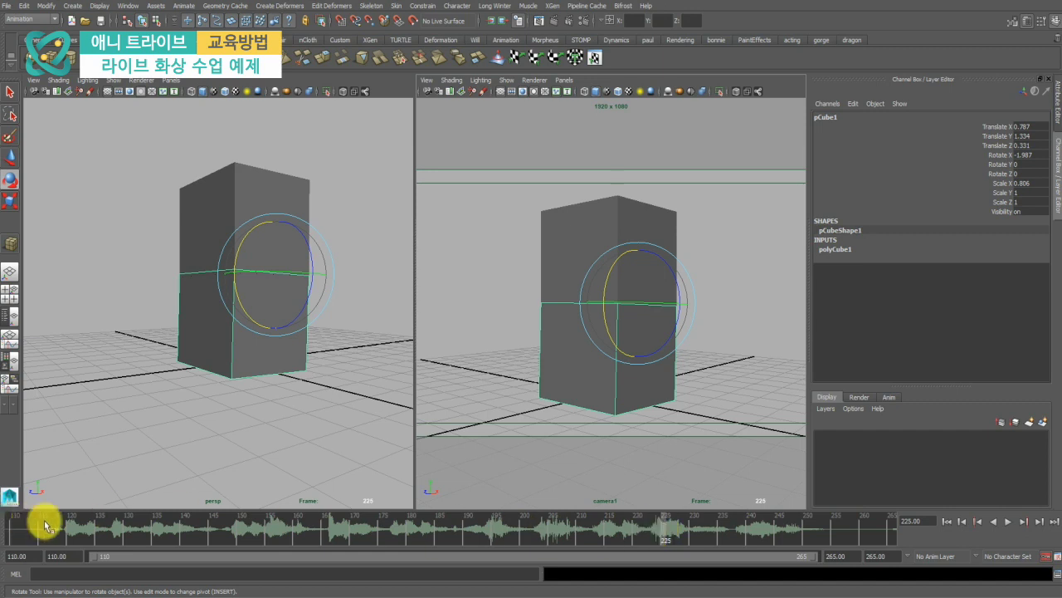
Try rotating the lower cube open by about 30 degrees in X at frame 121, and undo the rotation.
{"action": "left_click", "coordinate": [74, 529]}
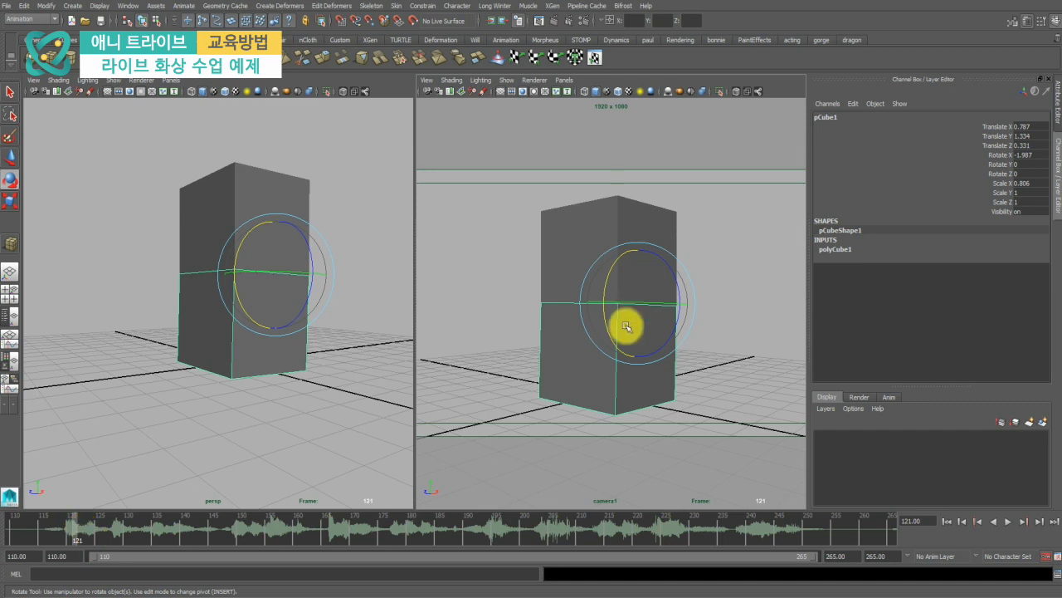
{"action": "left_click_drag", "start_coordinate": [622, 337], "coordinate": [627, 358]}
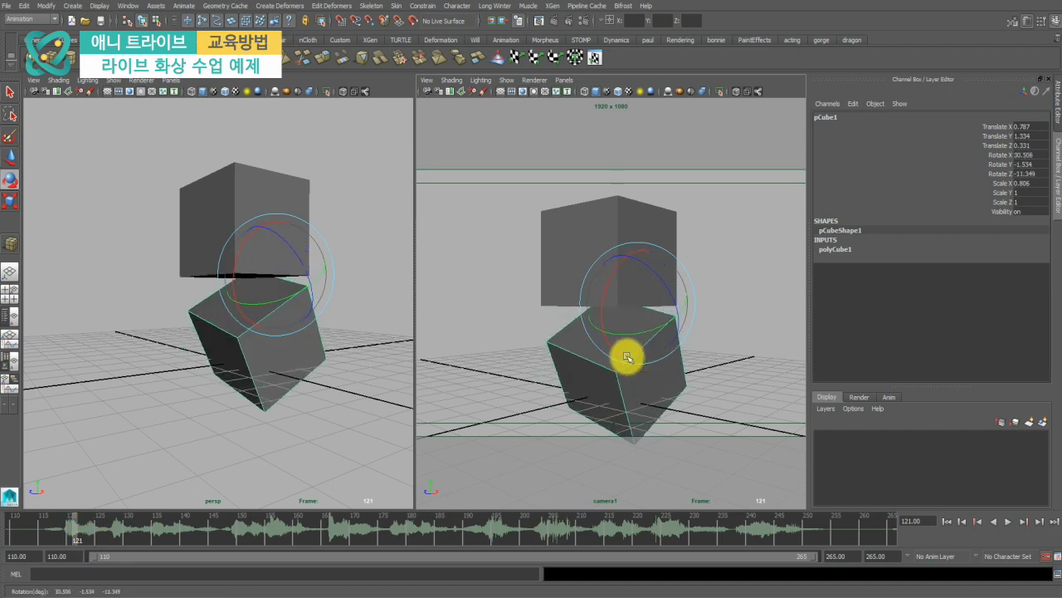
{"action": "key", "text": "ctrl+z"}
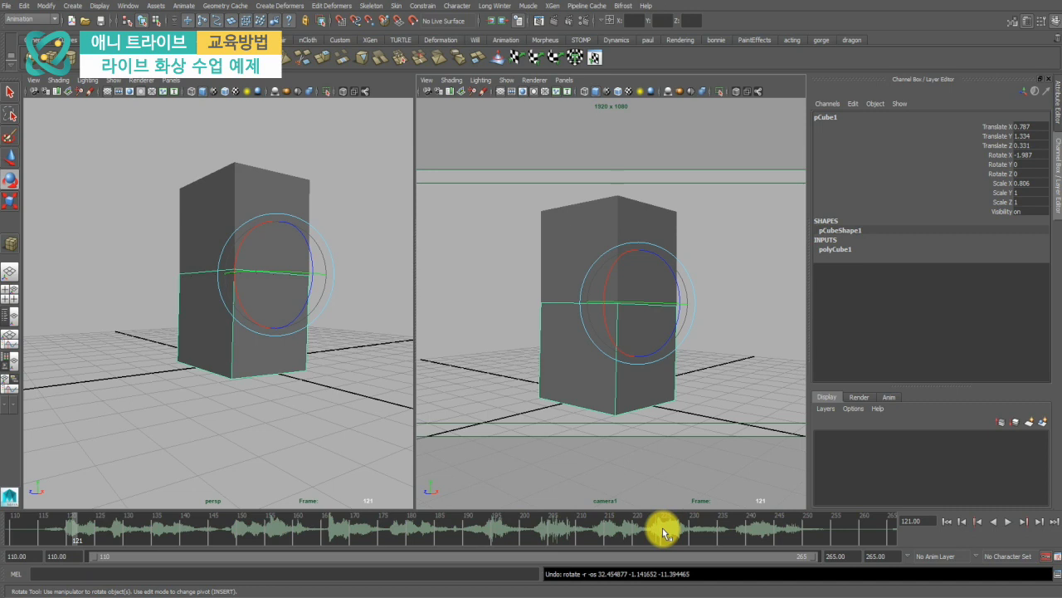
Play the audio from frame 166 and scrub the waveform between frames 196 and 166.
{"action": "left_click", "coordinate": [332, 525]}
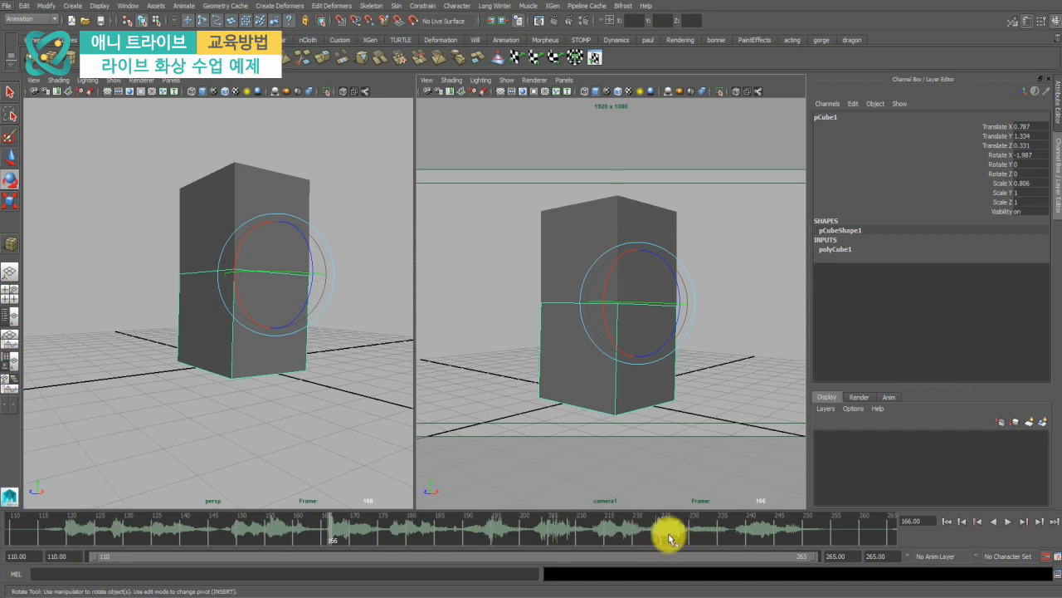
{"action": "key", "text": "alt+v"}
{"action": "key", "text": "Escape"}
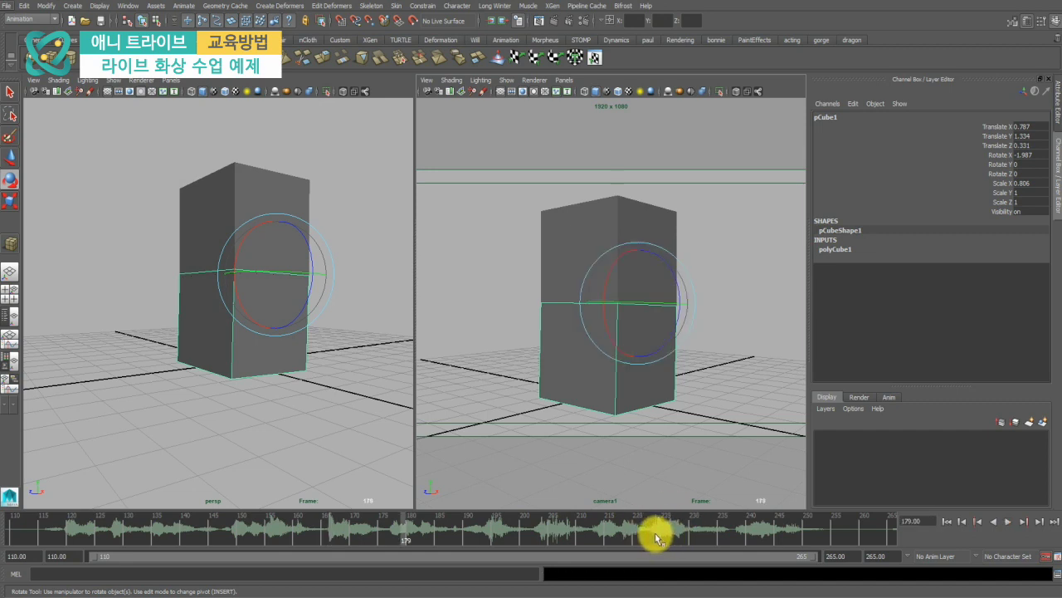
{"action": "key", "text": "alt+v"}
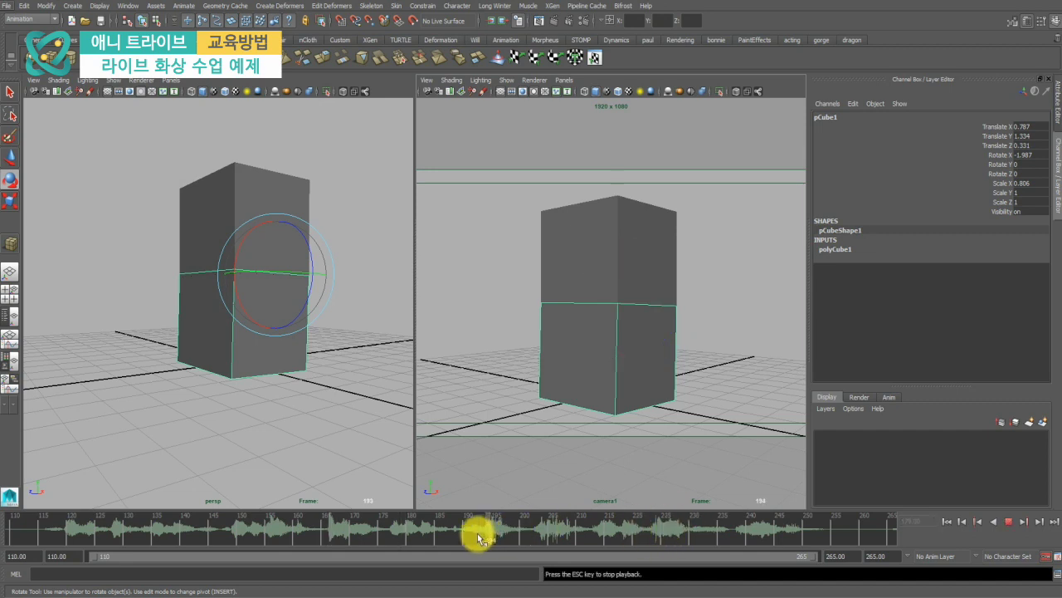
{"action": "left_click", "coordinate": [496, 528]}
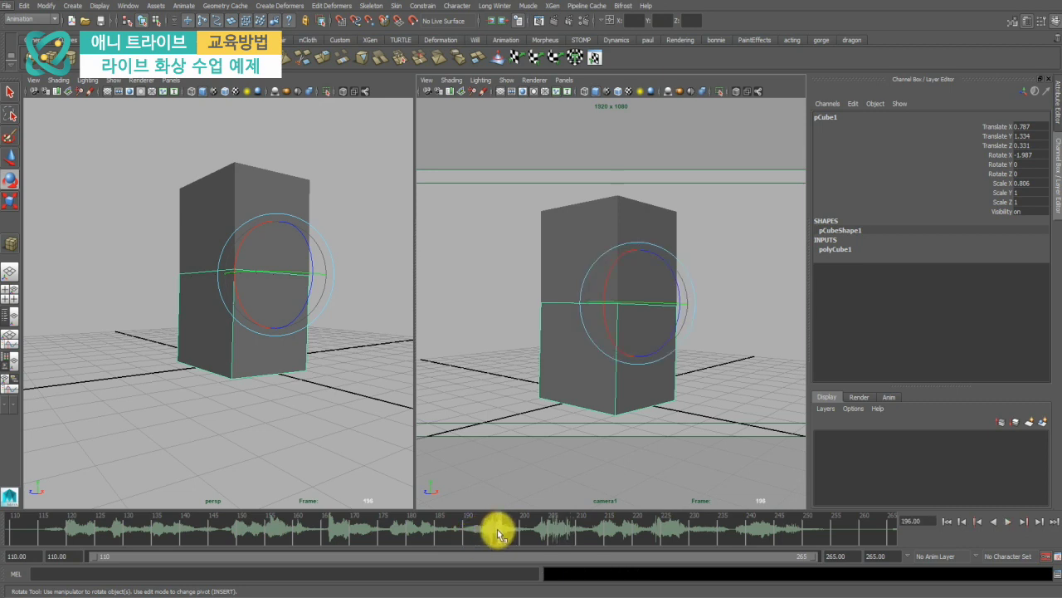
{"action": "left_click_drag", "start_coordinate": [498, 532], "coordinate": [327, 531]}
Key all channels of the lower cube at frame 110 and set its Rotate X to 0 there.
{"action": "left_click", "coordinate": [24, 532]}
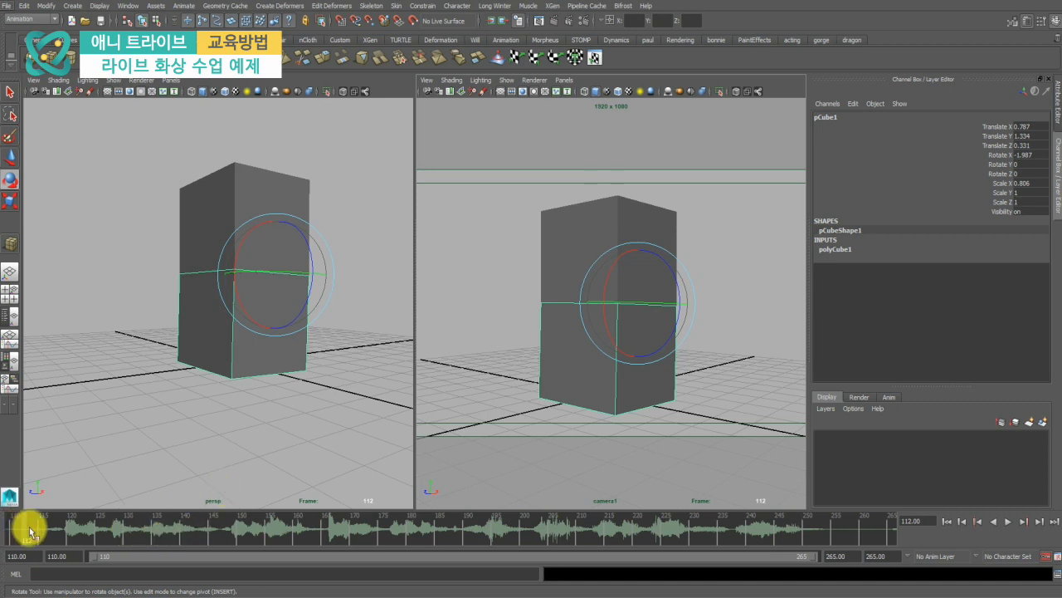
{"action": "mouse_move", "coordinate": [20, 532]}
{"action": "left_mouse_down"}
{"action": "mouse_move", "coordinate": [3, 533]}
{"action": "mouse_move", "coordinate": [48, 531]}
{"action": "mouse_move", "coordinate": [23, 529]}
{"action": "left_mouse_up"}
{"action": "key", "text": "s"}
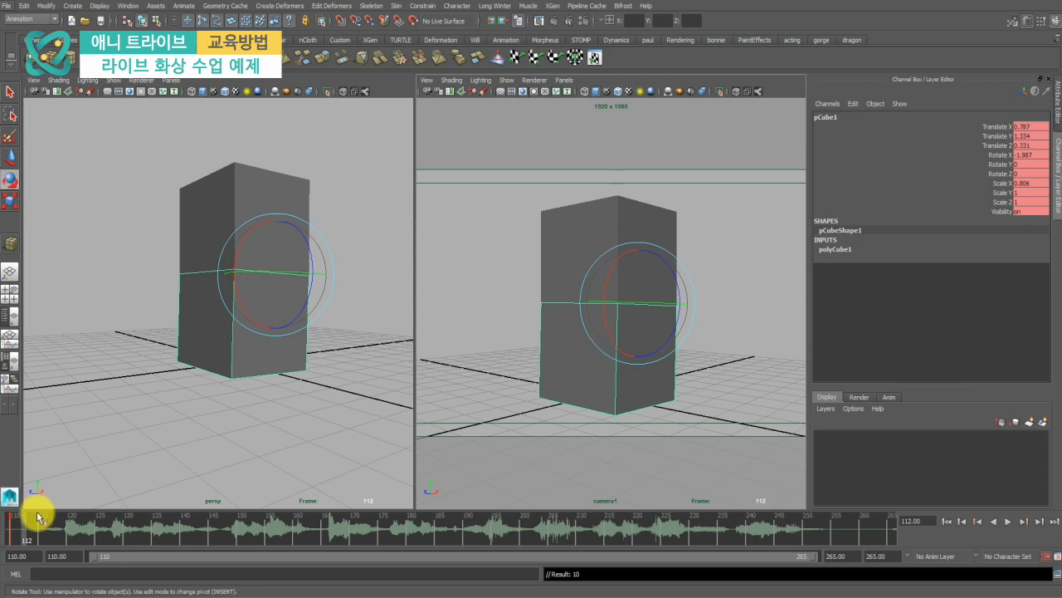
{"action": "left_click", "coordinate": [20, 529]}
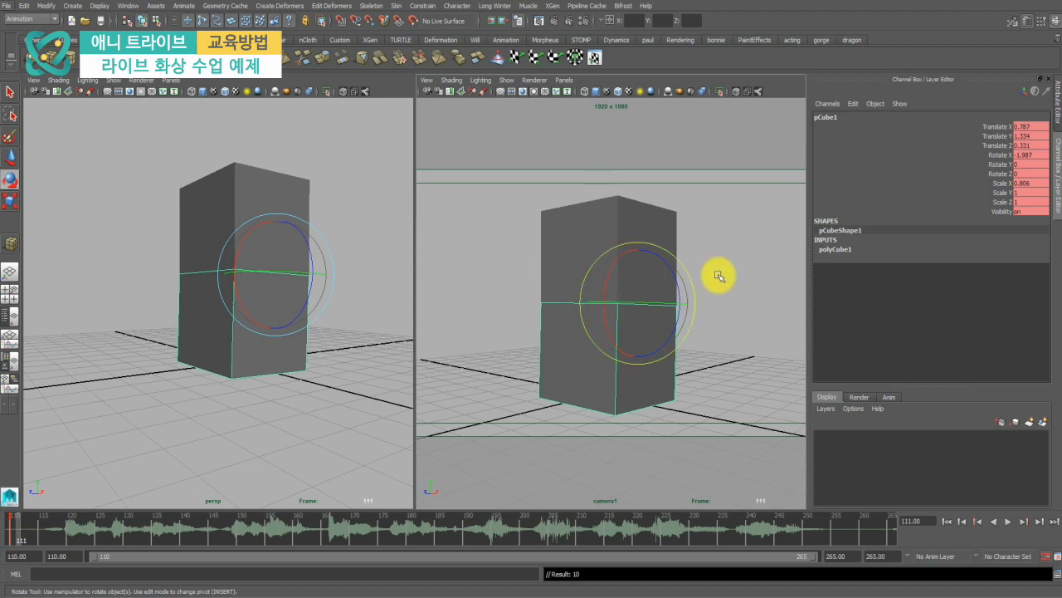
{"action": "left_click", "coordinate": [1032, 155]}
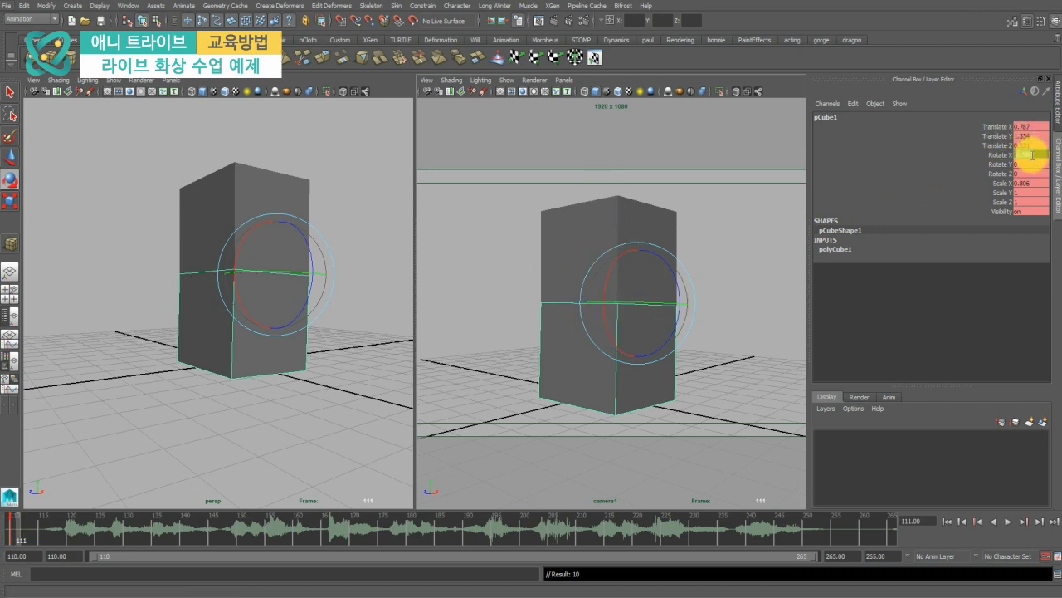
{"action": "left_click", "coordinate": [951, 157]}
{"action": "key", "text": "comma"}
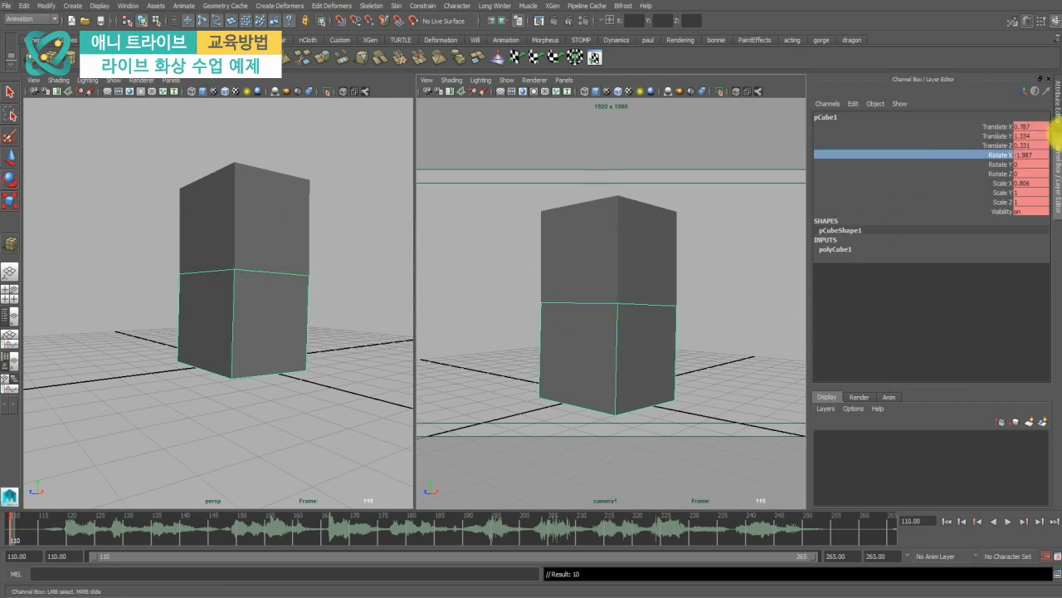
{"action": "left_click", "coordinate": [1032, 155]}
{"action": "type", "text": "0"}
{"action": "key", "text": "Return"}
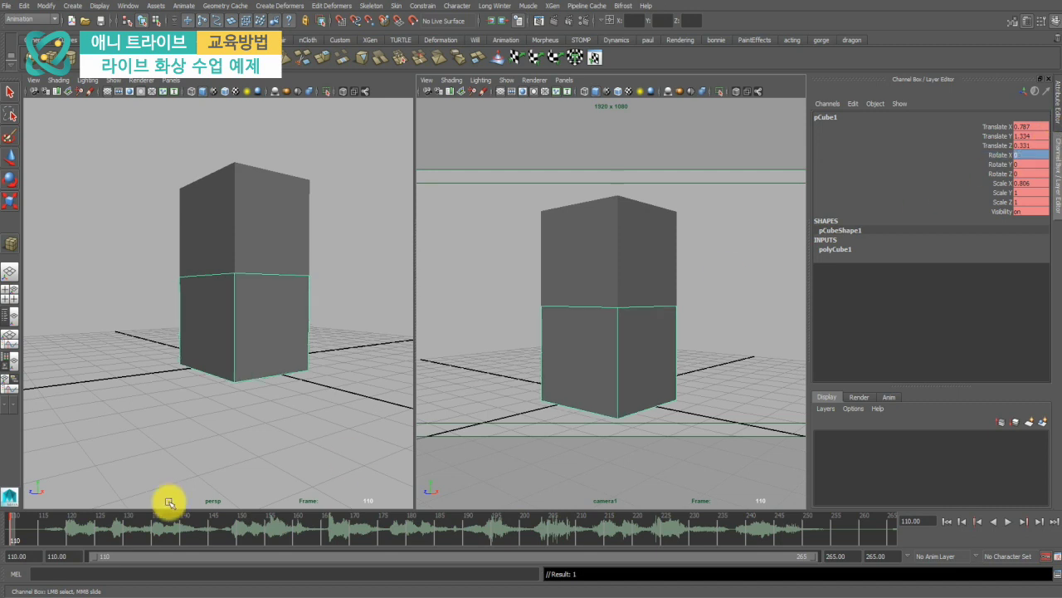
Listen to the audio from frame 110 and key the closed lower cube at frame 118, just before the first accent.
{"action": "key", "text": "alt+v"}
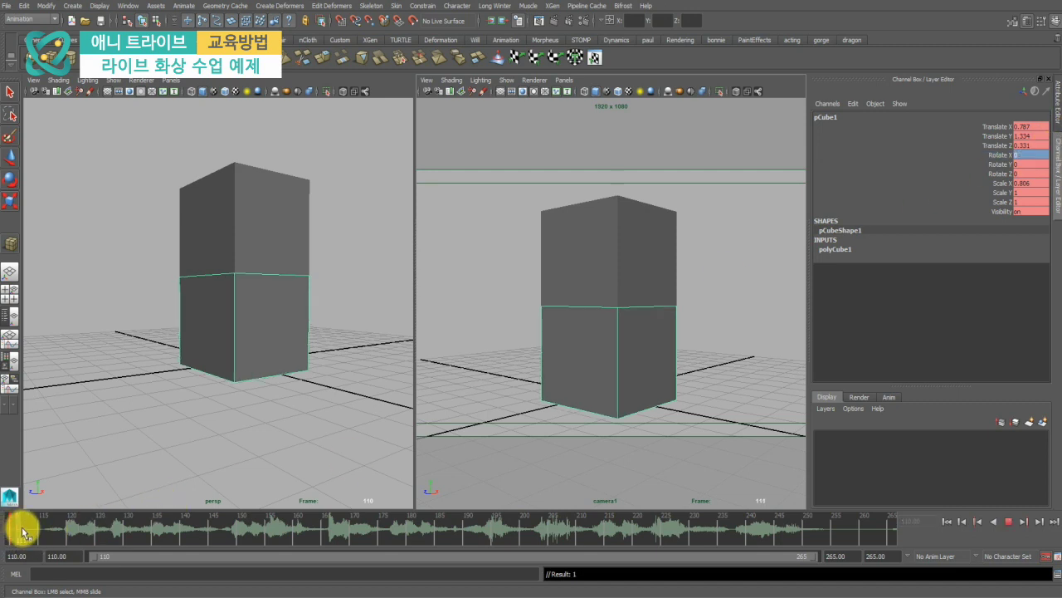
{"action": "left_click", "coordinate": [68, 531]}
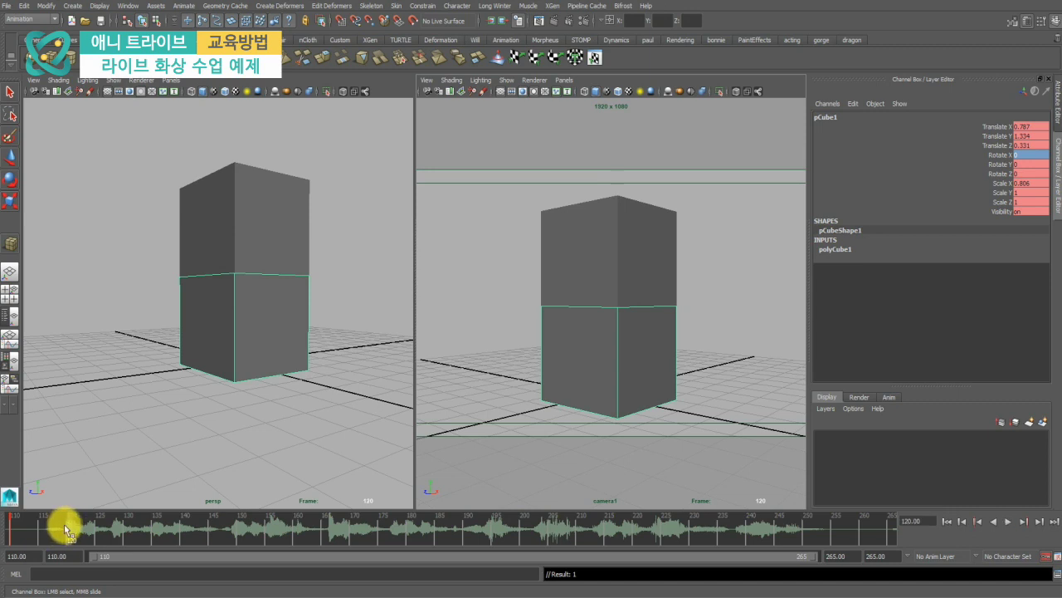
{"action": "left_click_drag", "start_coordinate": [65, 528], "coordinate": [49, 529]}
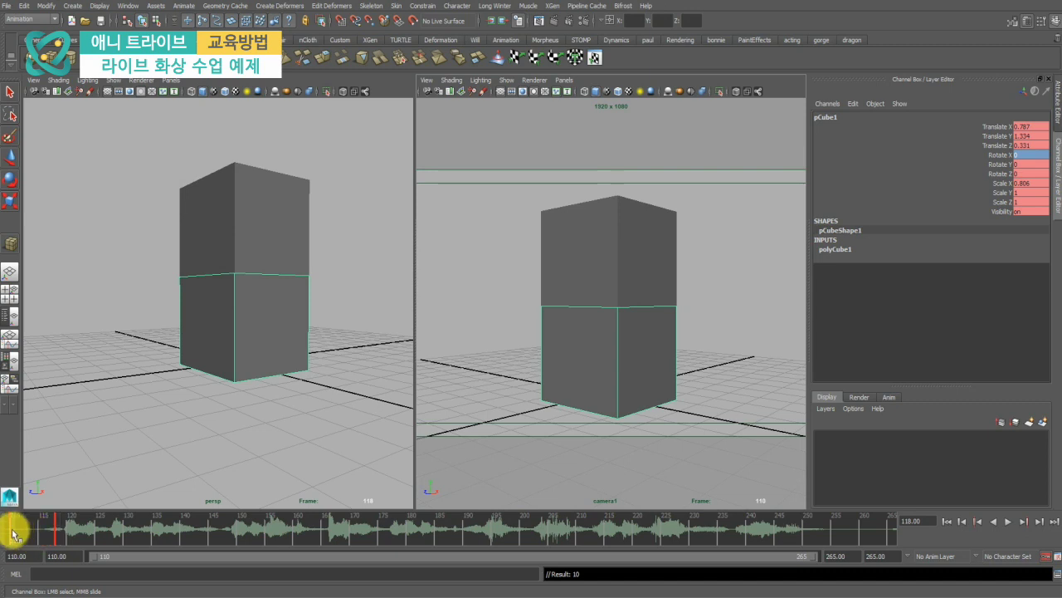
{"action": "left_click", "coordinate": [12, 534]}
{"action": "left_click_drag", "start_coordinate": [15, 532], "coordinate": [58, 527]}
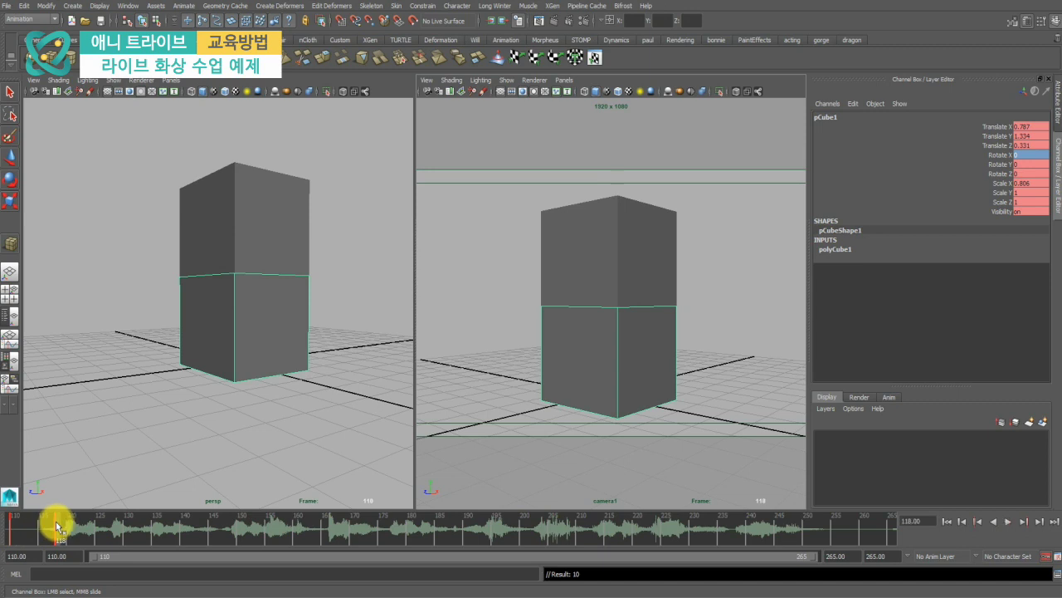
Play and scrub the opening audio from frames 110 and 118 to check the timing of the first sound.
{"action": "left_click", "coordinate": [11, 536]}
{"action": "key", "text": "alt+v"}
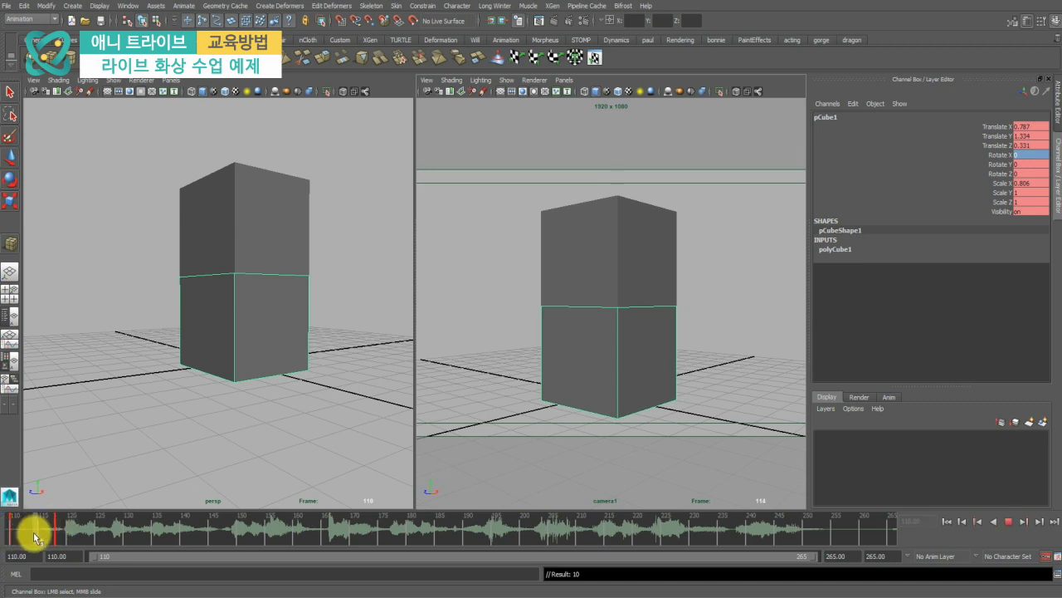
{"action": "left_click_drag", "start_coordinate": [34, 537], "coordinate": [58, 535]}
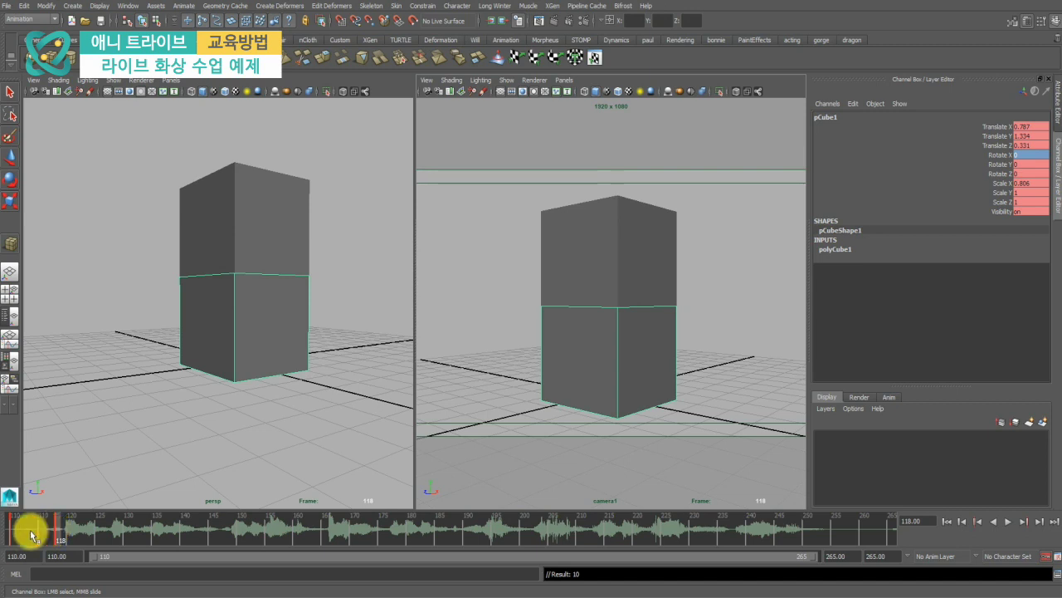
{"action": "key", "text": "alt+v"}
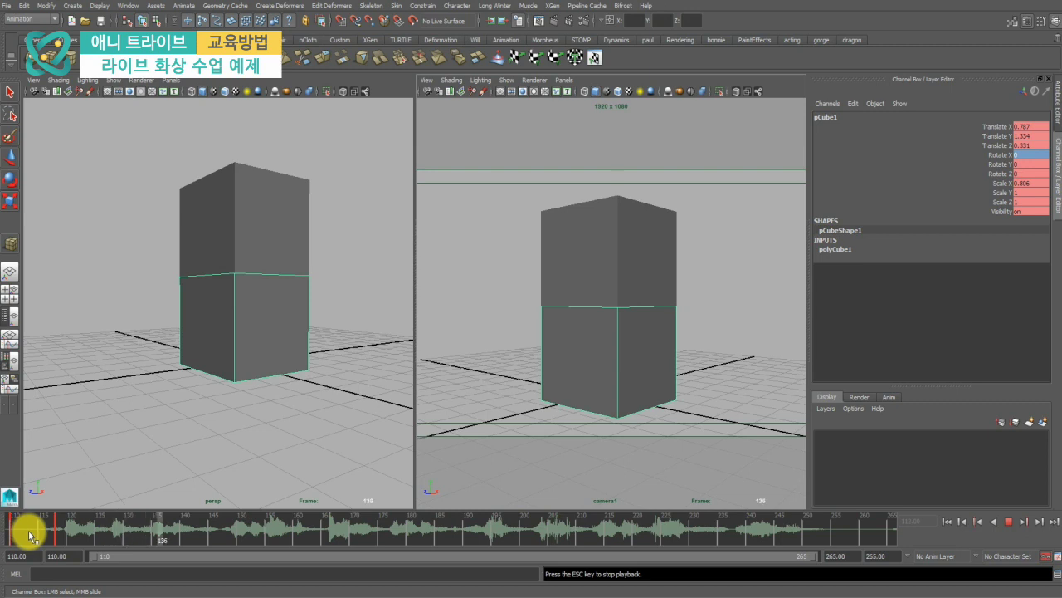
{"action": "key", "text": "Escape"}
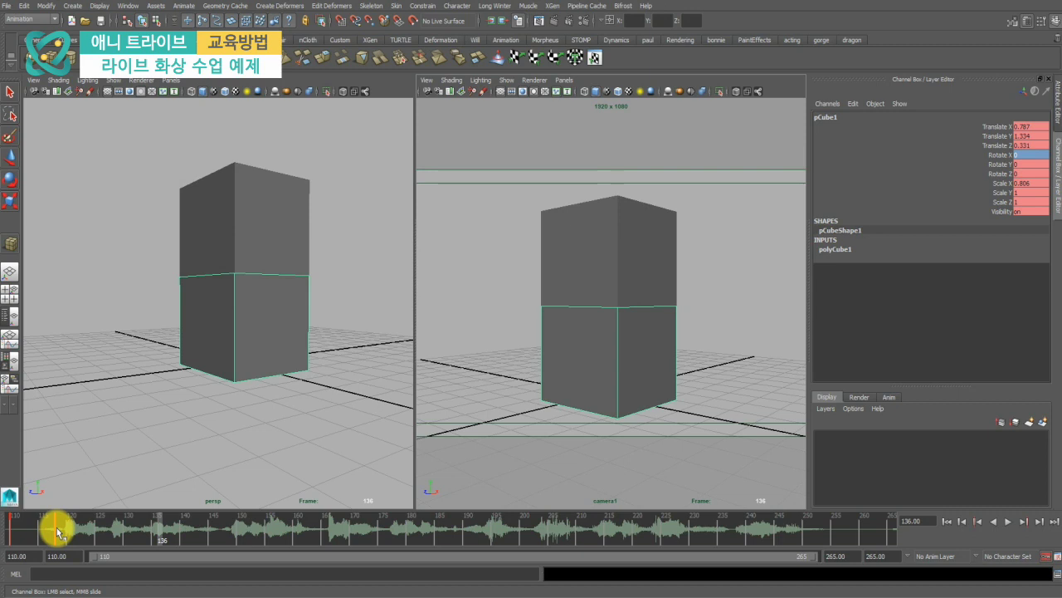
{"action": "left_click", "coordinate": [57, 532]}
{"action": "key", "text": "alt+v"}
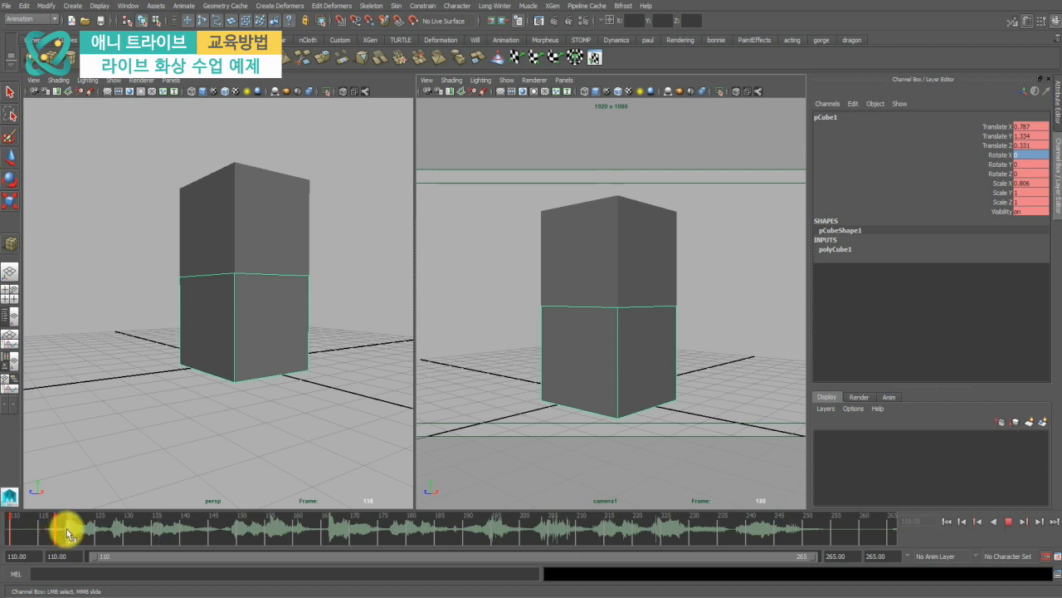
Key the lower cube at frames 115 and 121, playing the audio around them to check the timing.
{"action": "left_click_drag", "start_coordinate": [67, 531], "coordinate": [39, 537]}
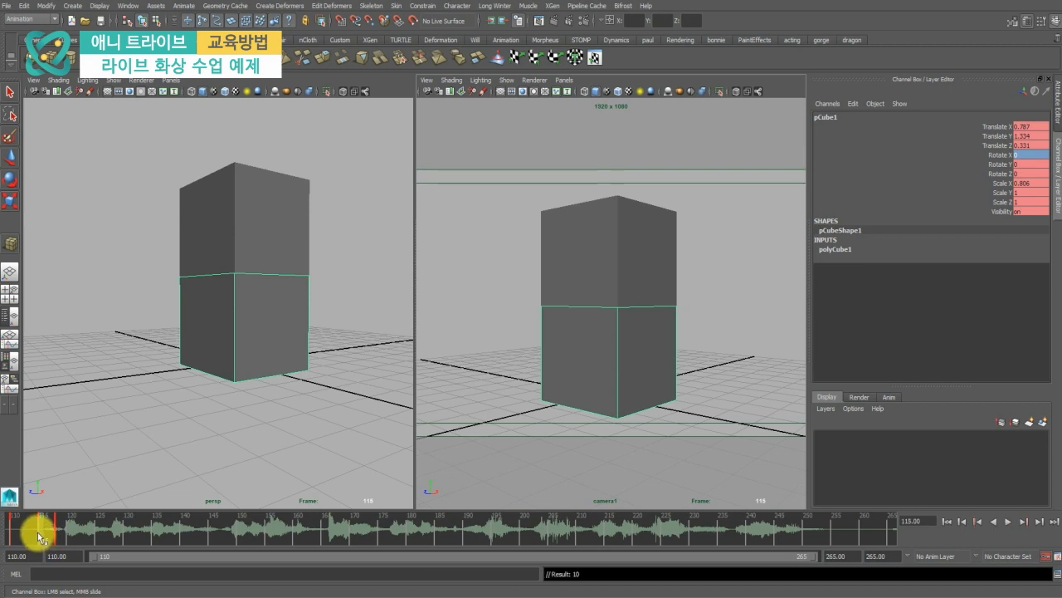
{"action": "left_click", "coordinate": [40, 521]}
{"action": "key", "text": "alt+v"}
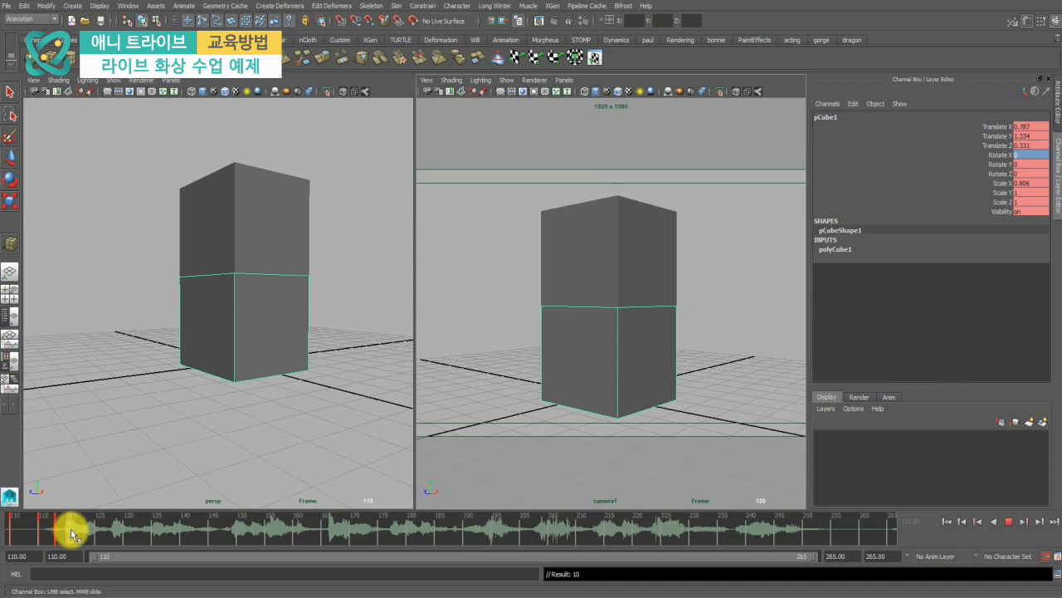
{"action": "key", "text": "alt+v"}
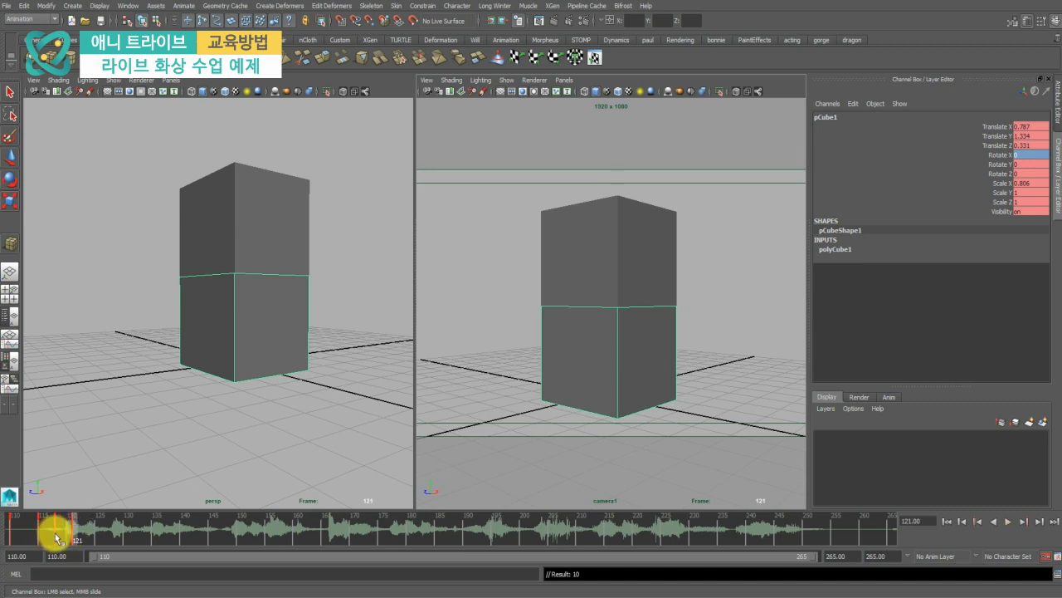
{"action": "key", "text": "alt+v"}
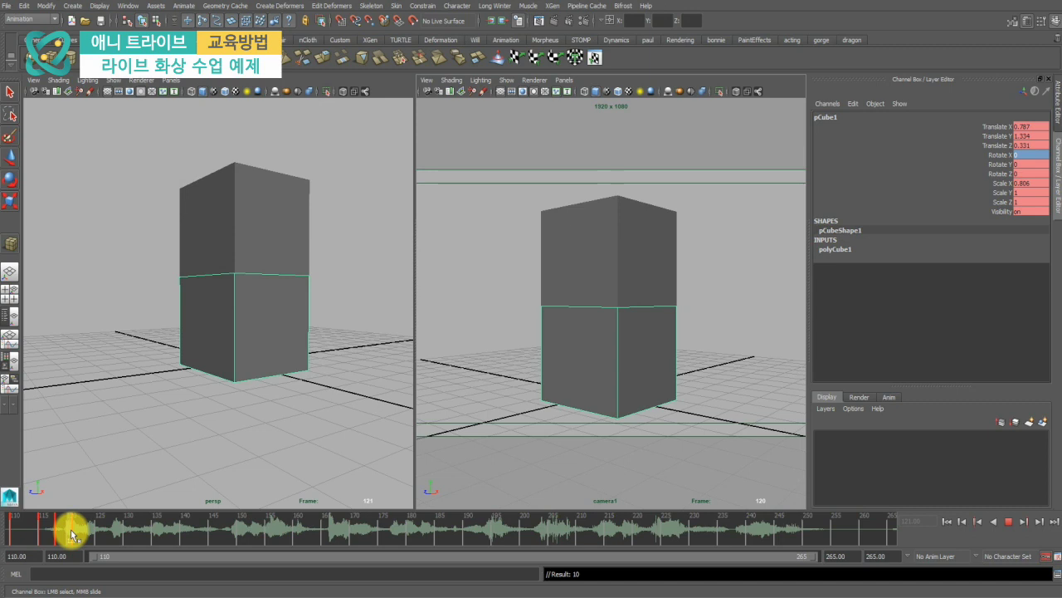
Play the audio repeatedly from frame 117 to check the accent around frame 121.
{"action": "left_click", "coordinate": [50, 538]}
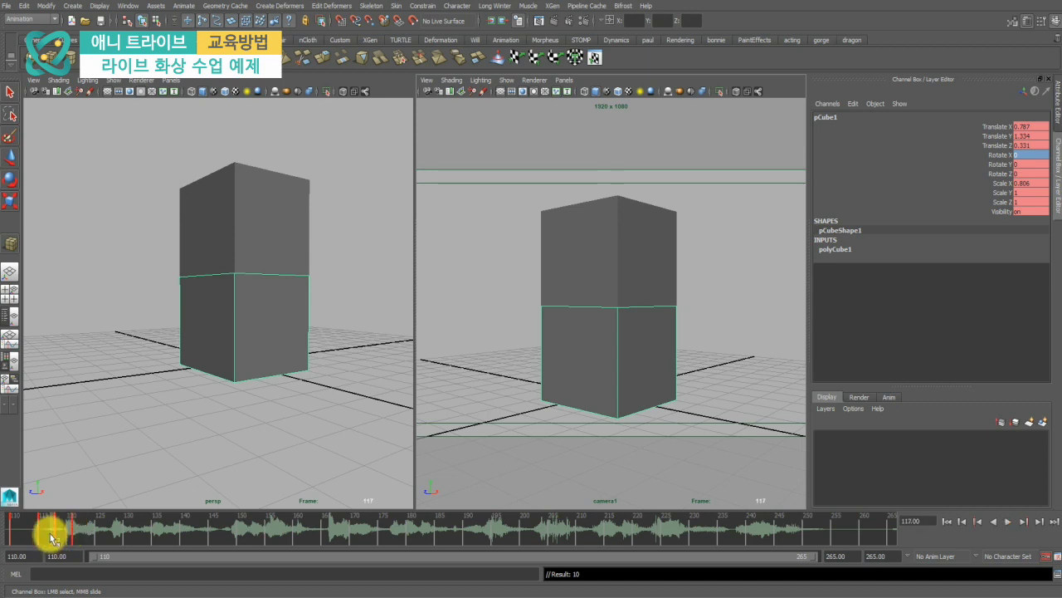
{"action": "key", "text": "alt+v"}
{"action": "key", "text": "Escape"}
{"action": "key", "text": "alt+v"}
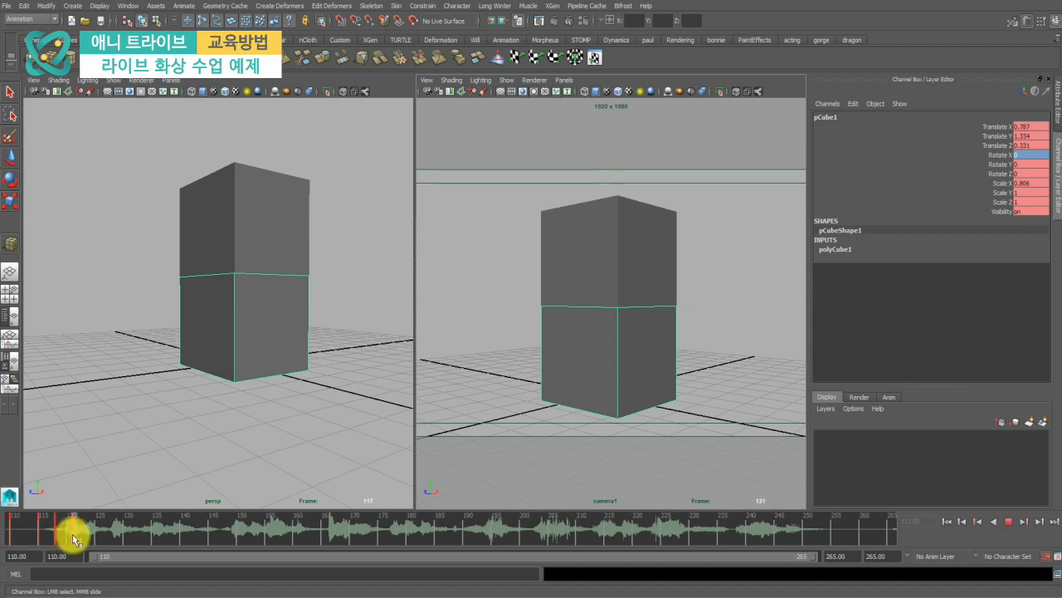
{"action": "key", "text": "Escape"}
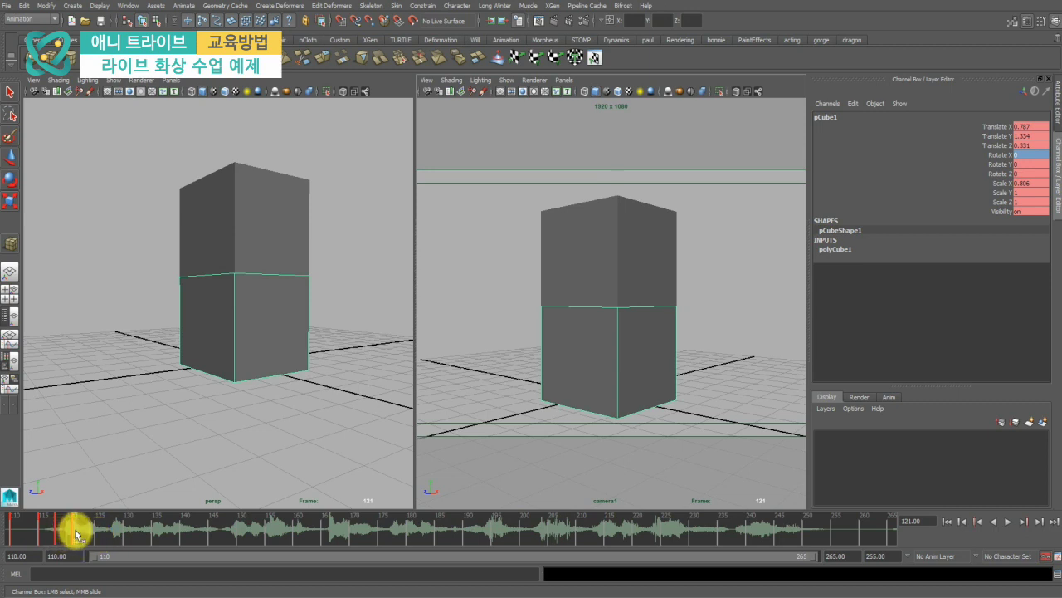
Play and scrub the audio between frames 121 and 124, and key the lower cube at frames 122 and 124.
{"action": "key", "text": "alt+v"}
{"action": "key", "text": "alt+v"}
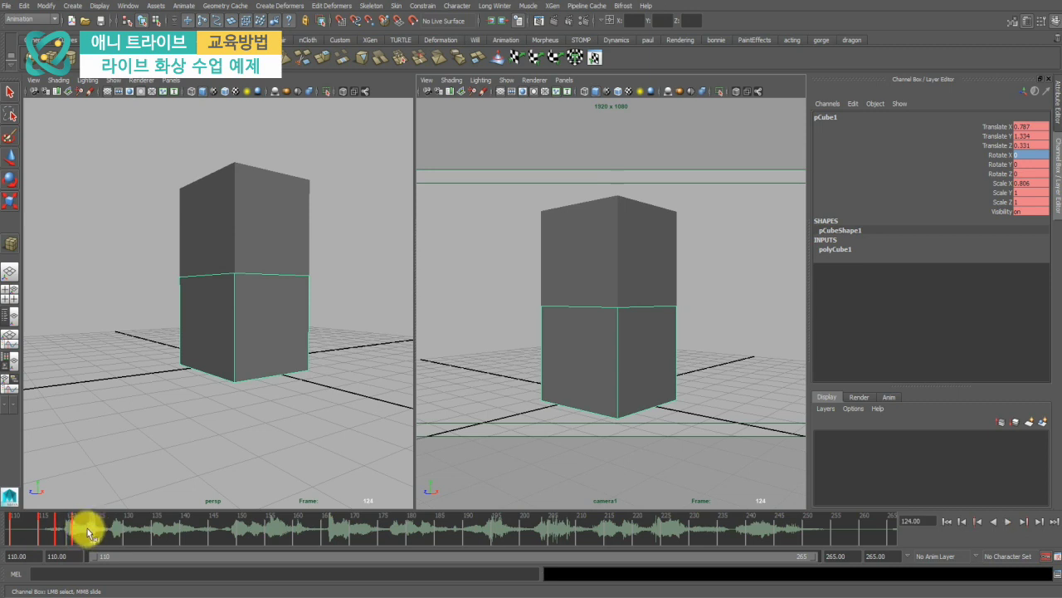
{"action": "left_click_drag", "start_coordinate": [86, 534], "coordinate": [74, 531]}
{"action": "key", "text": "alt+v"}
{"action": "key", "text": "alt+v"}
{"action": "key", "text": "alt+v"}
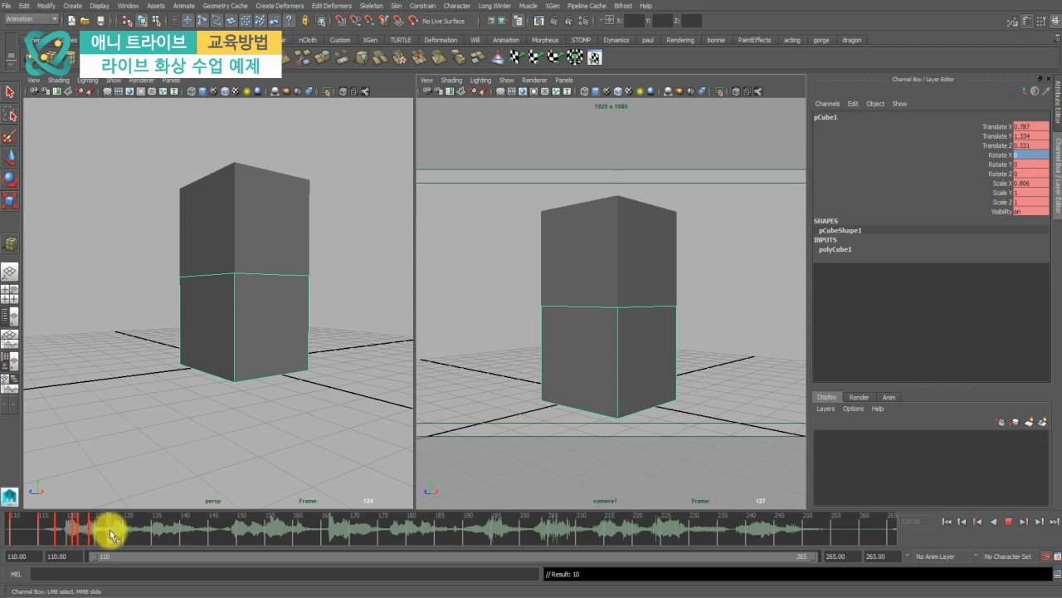
Key the lower cube at frame 127 and scrub the waveform back to frame 124.
{"action": "key", "text": "alt+v"}
{"action": "left_click_drag", "start_coordinate": [111, 532], "coordinate": [93, 540]}
{"action": "left_click_drag", "start_coordinate": [90, 539], "coordinate": [91, 540]}
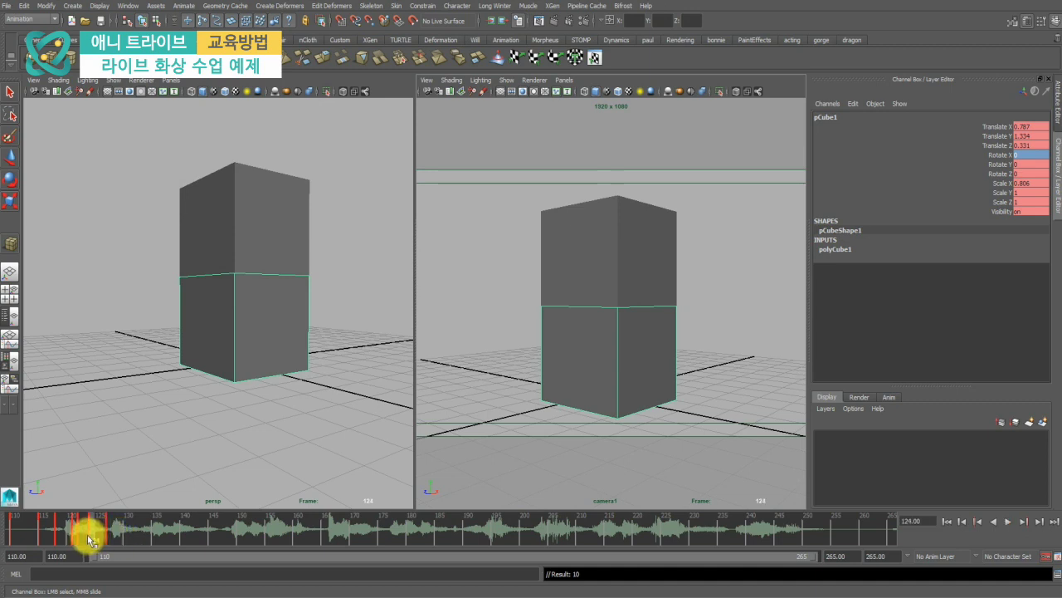
Scrub the next waveform accent around frames 127 to 130 and key the lower cube at frame 130.
{"action": "left_click_drag", "start_coordinate": [90, 540], "coordinate": [122, 527]}
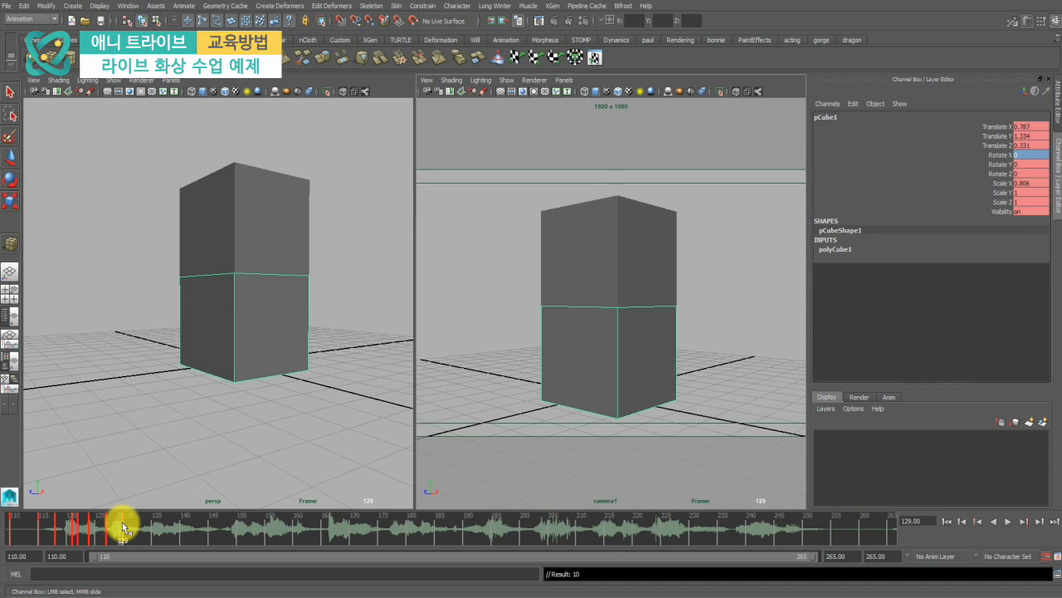
{"action": "double_click", "coordinate": [110, 540]}
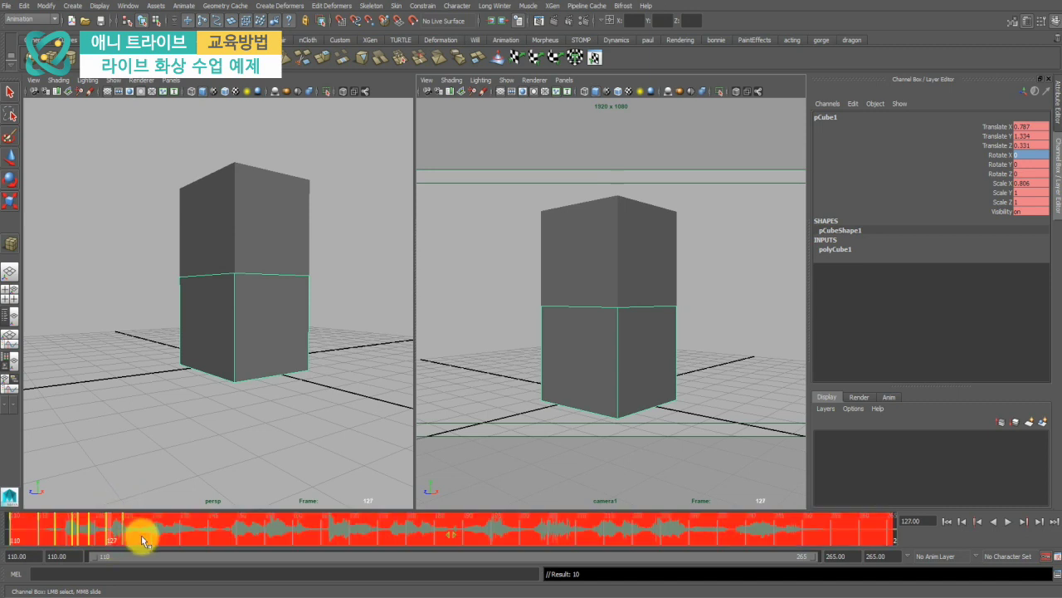
{"action": "left_click", "coordinate": [122, 531]}
{"action": "mouse_move", "coordinate": [131, 532]}
{"action": "left_mouse_down"}
{"action": "mouse_move", "coordinate": [157, 529]}
{"action": "mouse_move", "coordinate": [127, 529]}
{"action": "left_mouse_up"}
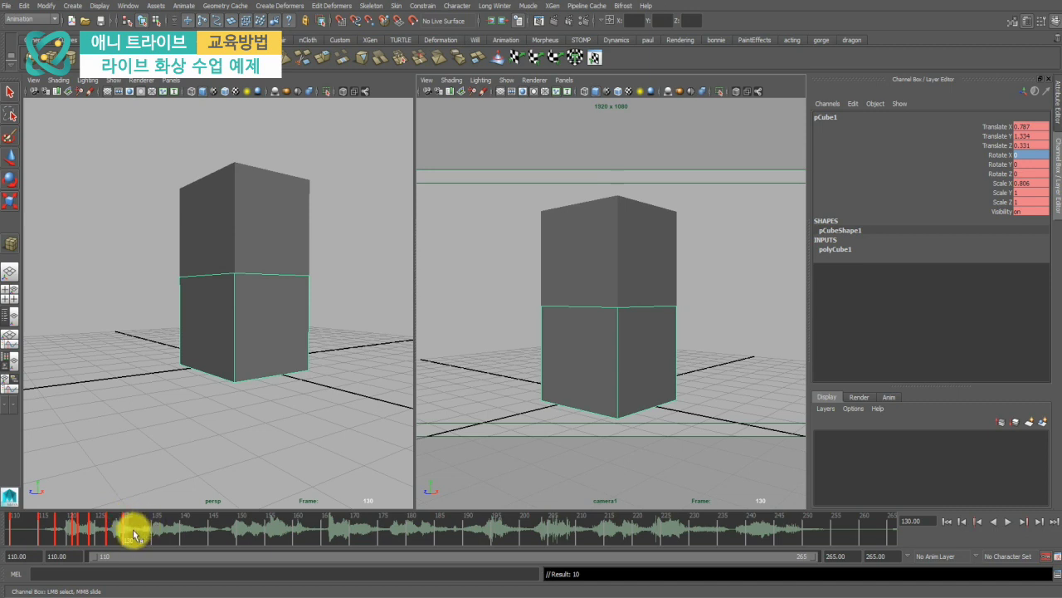
Scrub the waveform from frame 130 toward frame 150 and key the lower cube at frames 133, 136, 139 and 145.
{"action": "mouse_move", "coordinate": [129, 527]}
{"action": "left_mouse_down"}
{"action": "mouse_move", "coordinate": [146, 529]}
{"action": "mouse_move", "coordinate": [113, 528]}
{"action": "mouse_move", "coordinate": [158, 525]}
{"action": "mouse_move", "coordinate": [143, 535]}
{"action": "mouse_move", "coordinate": [112, 529]}
{"action": "mouse_move", "coordinate": [242, 536]}
{"action": "mouse_move", "coordinate": [212, 540]}
{"action": "left_mouse_up"}
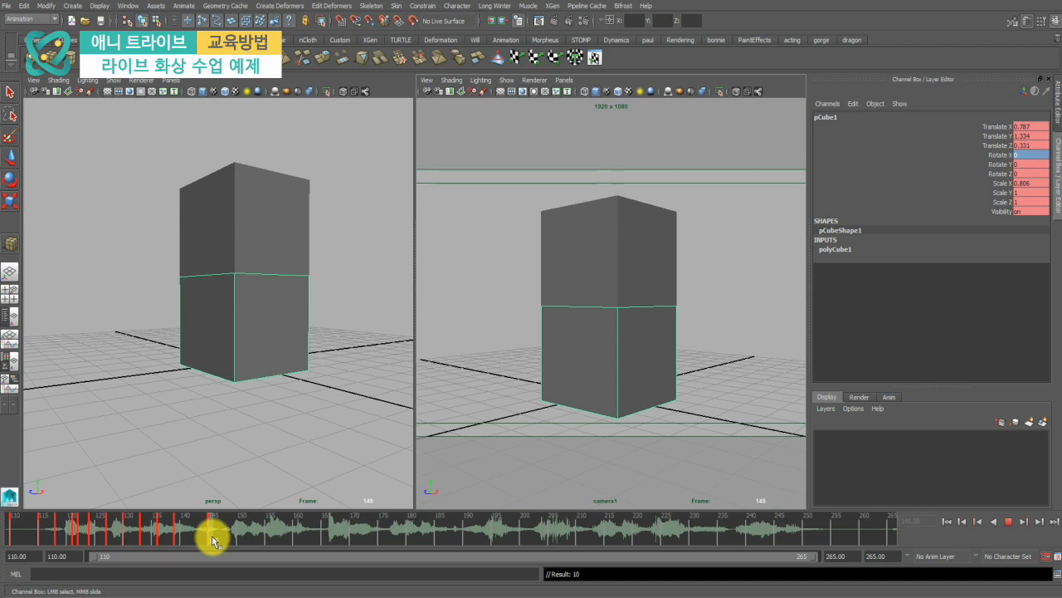
{"action": "left_click_drag", "start_coordinate": [211, 536], "coordinate": [212, 535]}
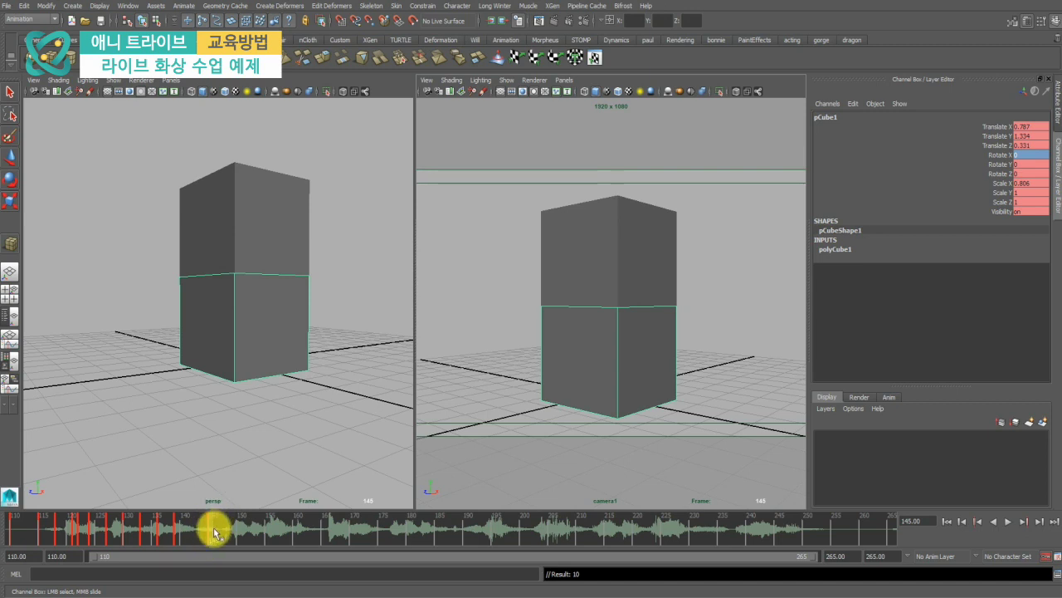
{"action": "left_click_drag", "start_coordinate": [225, 531], "coordinate": [241, 536]}
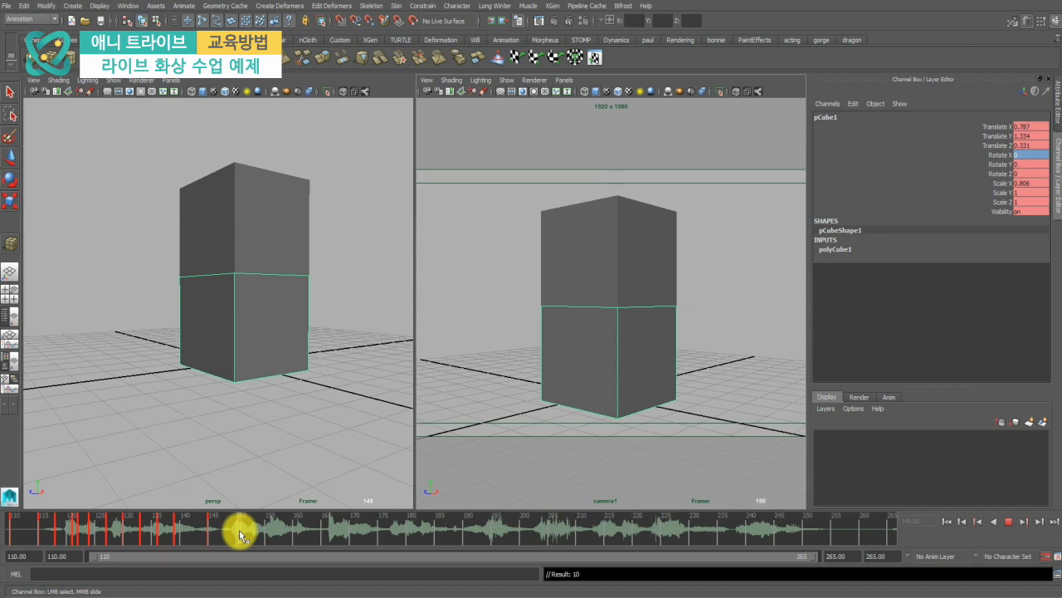
Play and scrub the audio past frame 145, keying the lower cube at frames 148, 151, 154 and 158.
{"action": "key", "text": "Escape"}
{"action": "mouse_move", "coordinate": [238, 537]}
{"action": "left_mouse_down"}
{"action": "mouse_move", "coordinate": [225, 533]}
{"action": "mouse_move", "coordinate": [258, 535]}
{"action": "mouse_move", "coordinate": [224, 540]}
{"action": "mouse_move", "coordinate": [274, 541]}
{"action": "left_mouse_up"}
{"action": "key", "text": "alt+v"}
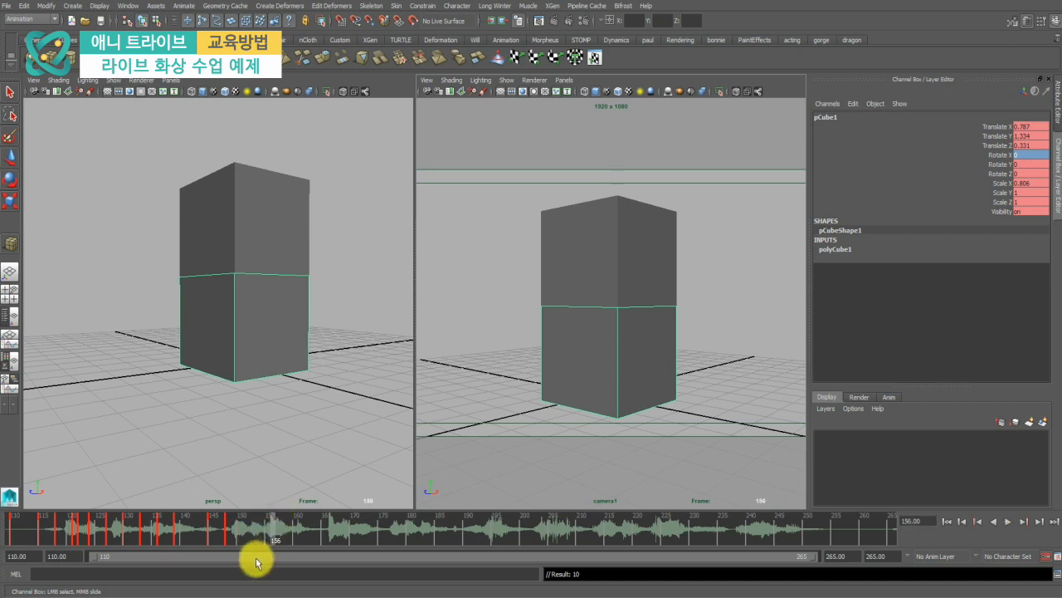
{"action": "mouse_move", "coordinate": [268, 536]}
{"action": "left_mouse_down"}
{"action": "mouse_move", "coordinate": [264, 524]}
{"action": "mouse_move", "coordinate": [248, 541]}
{"action": "mouse_move", "coordinate": [215, 532]}
{"action": "mouse_move", "coordinate": [238, 528]}
{"action": "mouse_move", "coordinate": [220, 527]}
{"action": "mouse_move", "coordinate": [242, 539]}
{"action": "mouse_move", "coordinate": [244, 517]}
{"action": "mouse_move", "coordinate": [282, 532]}
{"action": "left_mouse_up"}
{"action": "key", "text": "alt+v"}
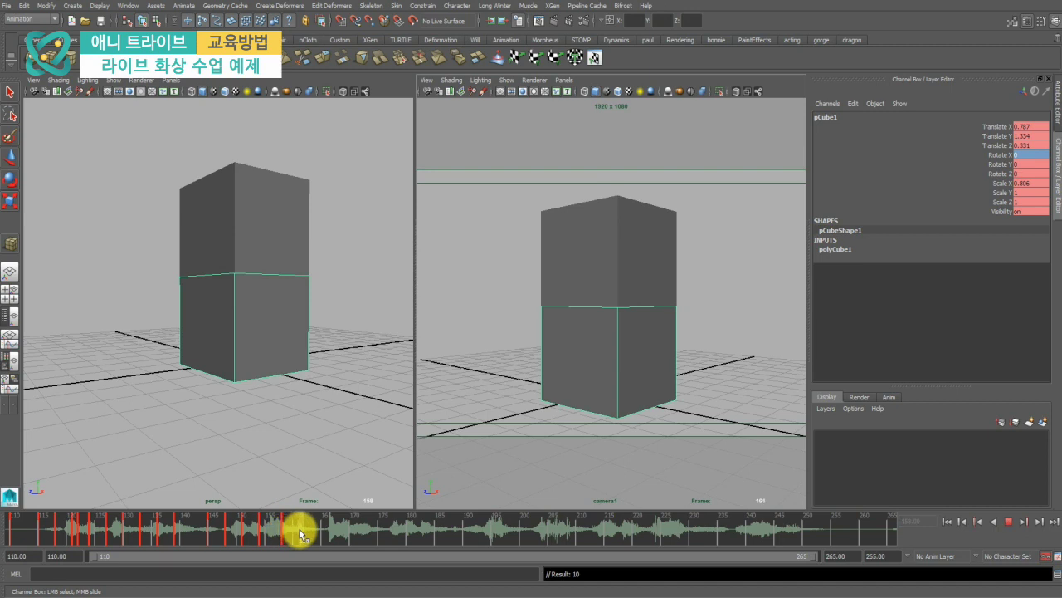
Replay the audio between frames 154 and 160 to check the accent, and key the lower cube at frame 160.
{"action": "key", "text": "alt+v"}
{"action": "left_click_drag", "start_coordinate": [304, 536], "coordinate": [289, 528]}
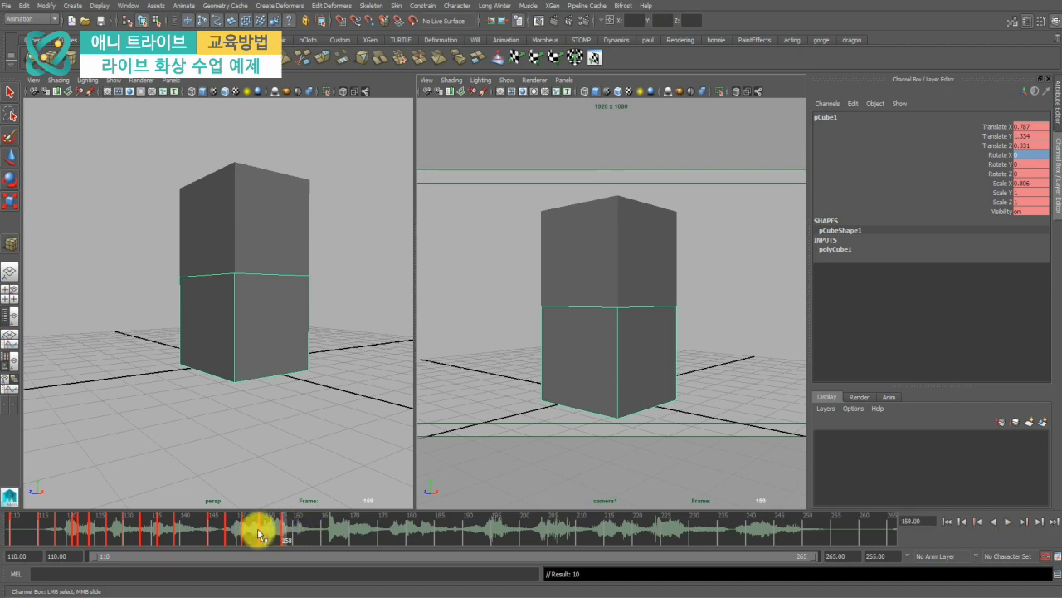
{"action": "left_click", "coordinate": [259, 531]}
{"action": "key", "text": "alt+v"}
{"action": "left_click", "coordinate": [285, 532]}
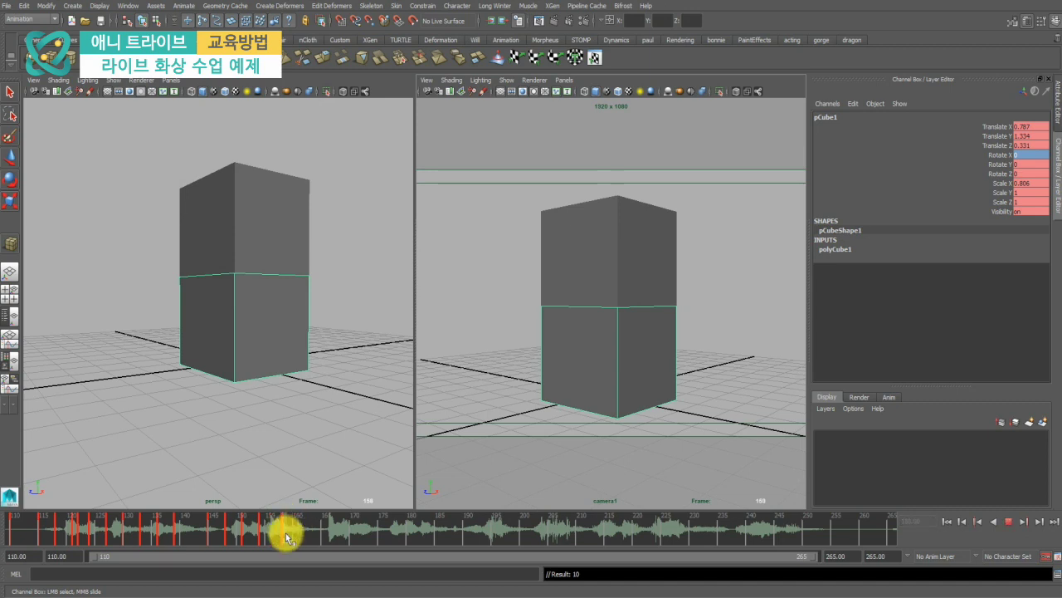
{"action": "key", "text": "alt+v"}
{"action": "left_click", "coordinate": [297, 536]}
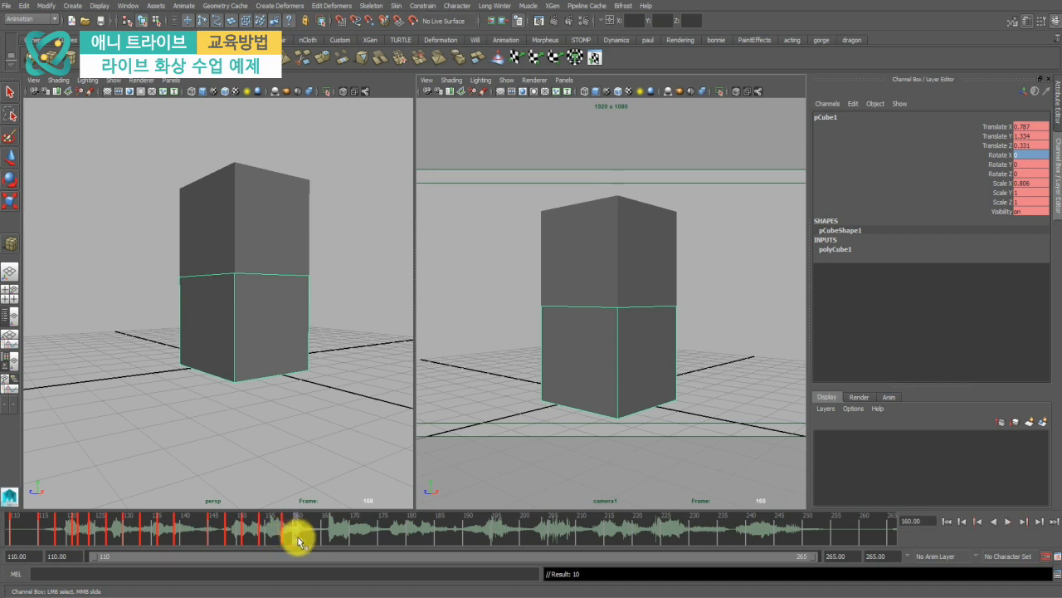
Play and scrub the audio around frames 162 to 167 and key the lower cube at frames 165 and 162.
{"action": "left_click_drag", "start_coordinate": [299, 536], "coordinate": [333, 531]}
{"action": "key", "text": "alt+v"}
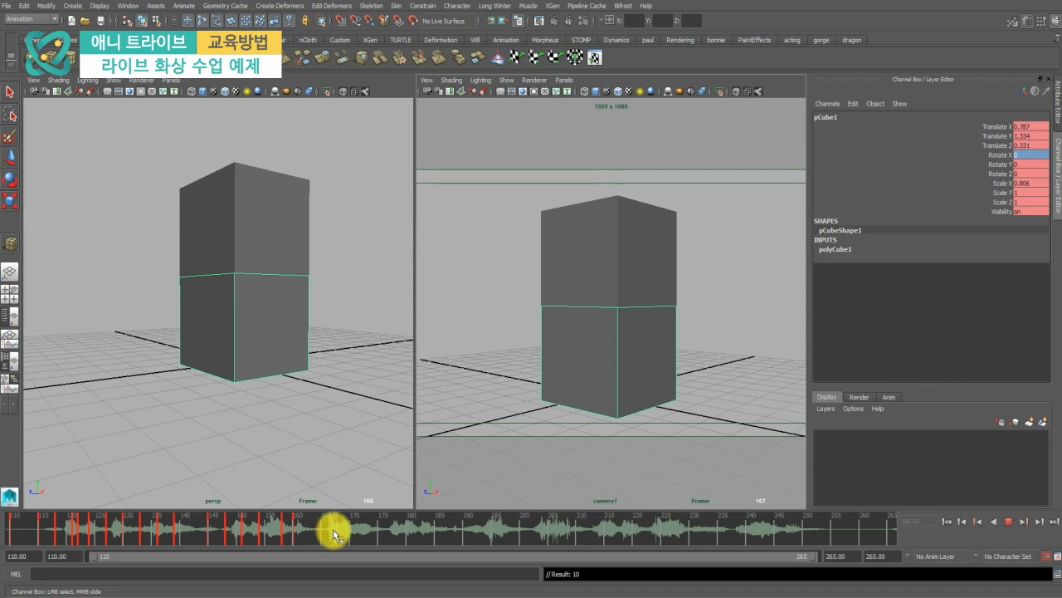
{"action": "left_click", "coordinate": [325, 535]}
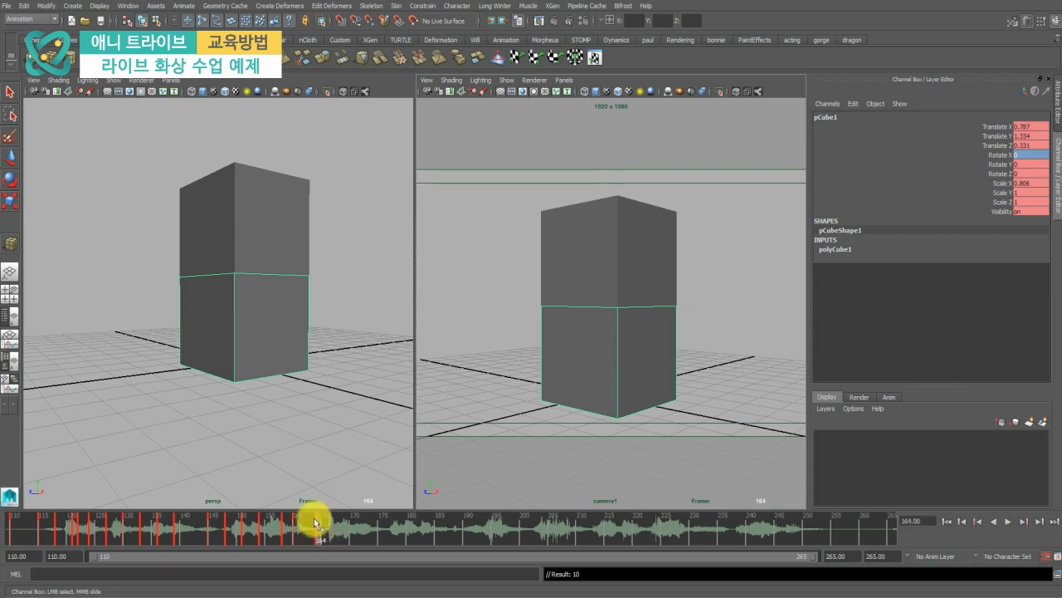
{"action": "key", "text": "alt+v"}
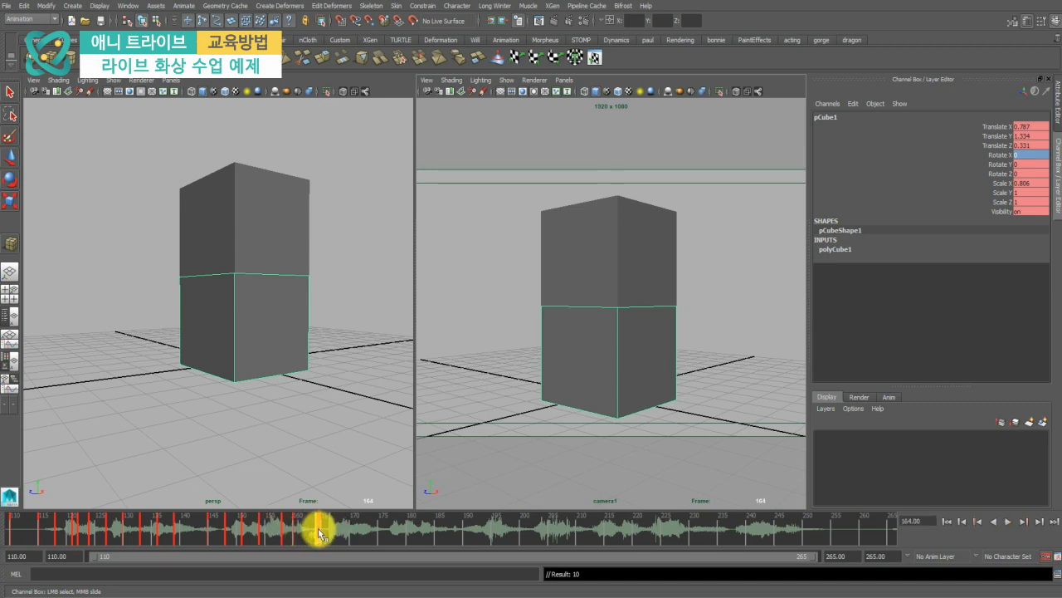
{"action": "key", "text": "alt+v"}
{"action": "mouse_move", "coordinate": [322, 532]}
{"action": "left_mouse_down"}
{"action": "mouse_move", "coordinate": [287, 526]}
{"action": "mouse_move", "coordinate": [325, 526]}
{"action": "left_mouse_up"}
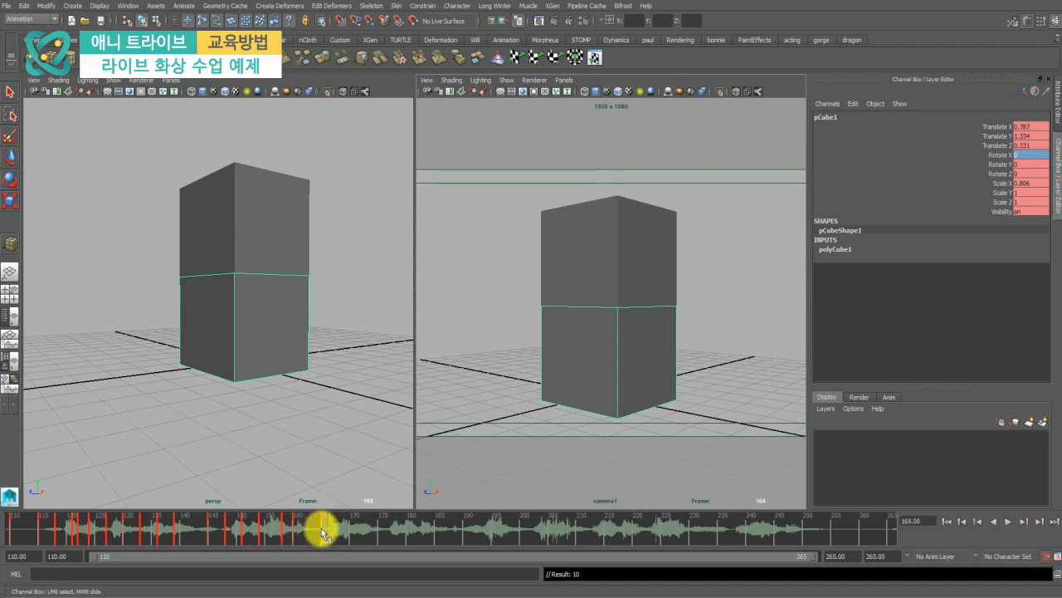
{"action": "key", "text": "alt+v"}
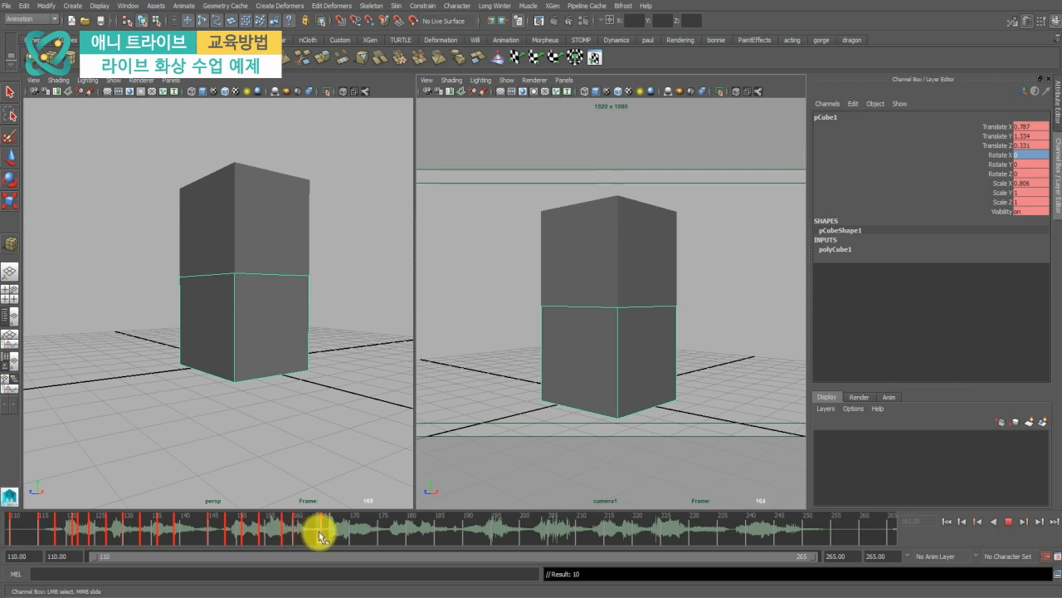
{"action": "left_click", "coordinate": [311, 525]}
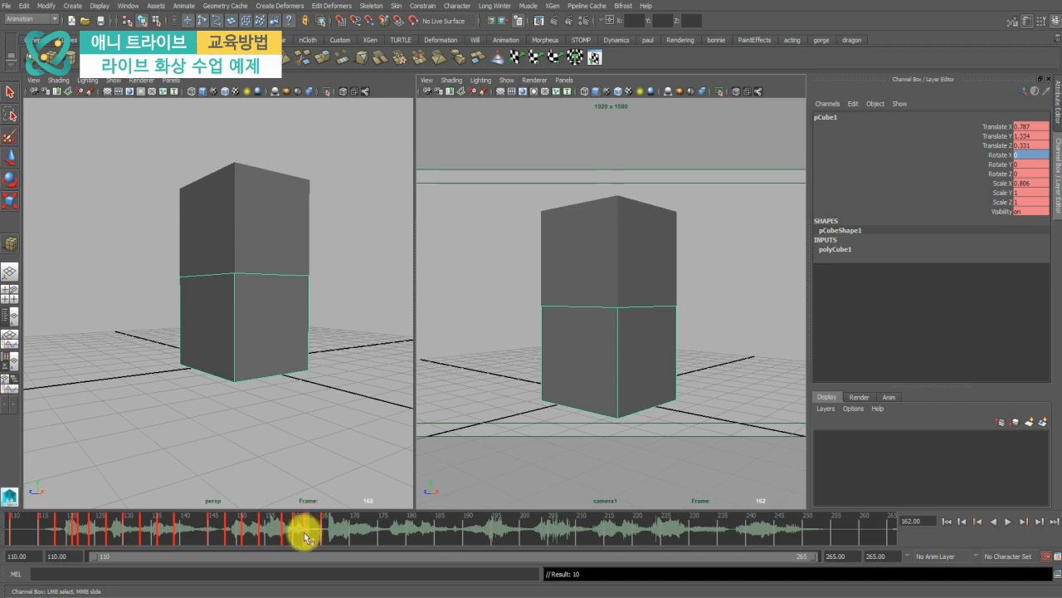
{"action": "left_click_drag", "start_coordinate": [308, 522], "coordinate": [321, 528]}
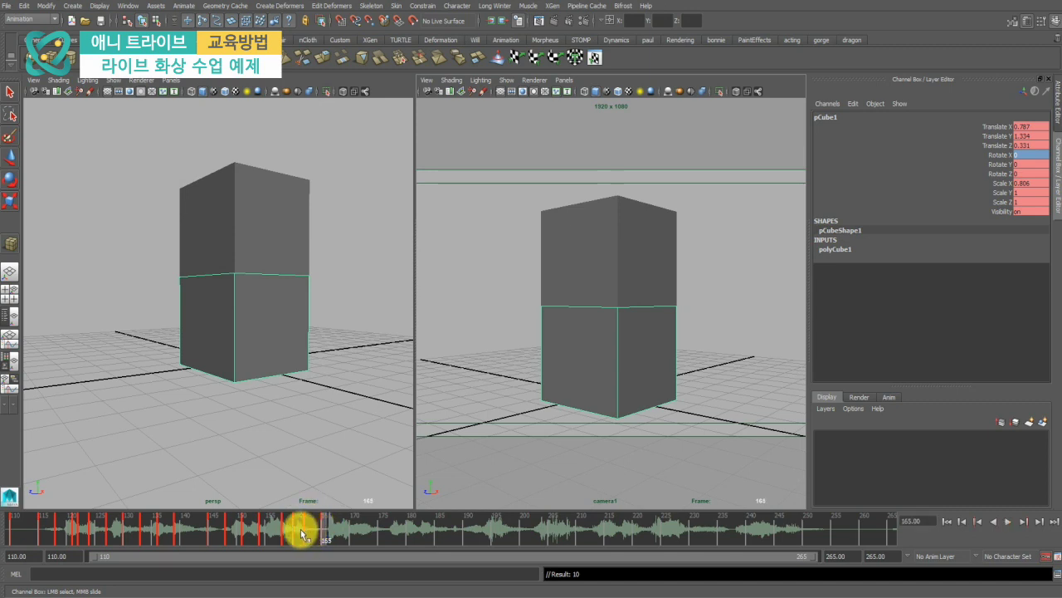
Play the audio onward from frame 165 and key the lower cube at the accents on frames 169 and 173.
{"action": "key", "text": "alt+v"}
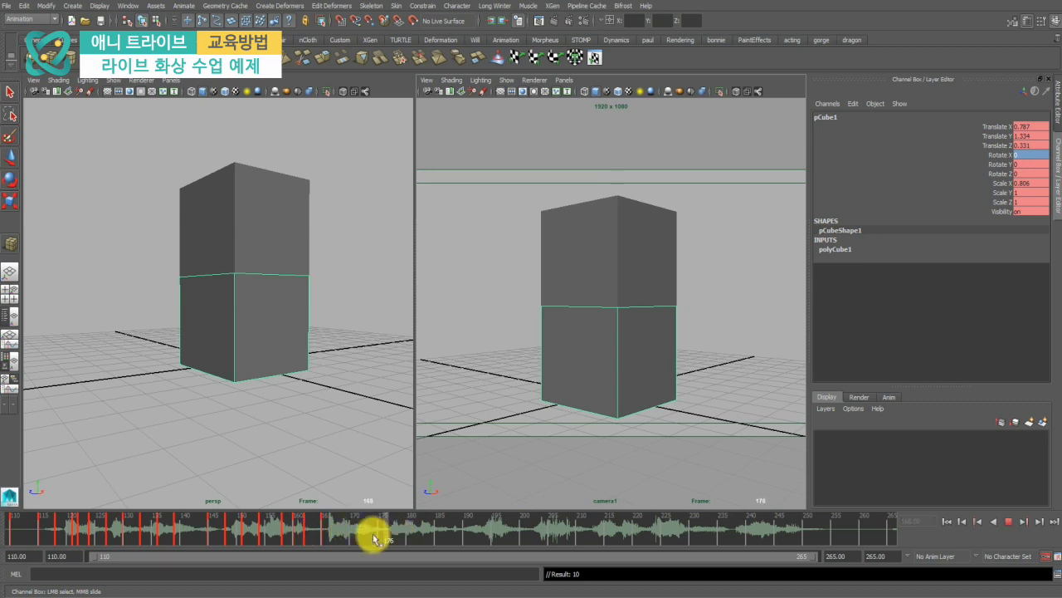
{"action": "left_click", "coordinate": [347, 538]}
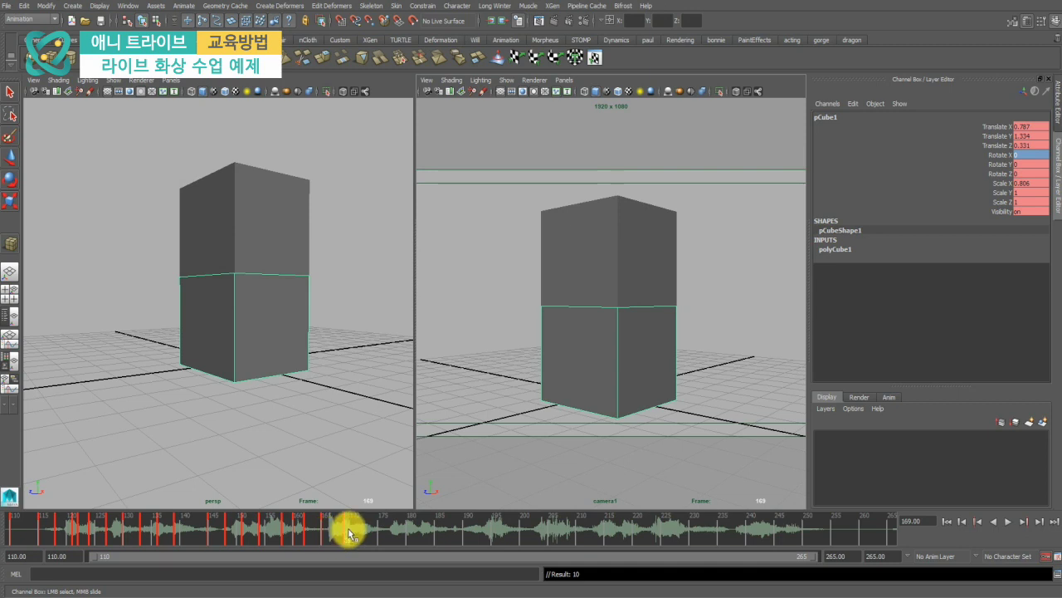
{"action": "key", "text": "alt+v"}
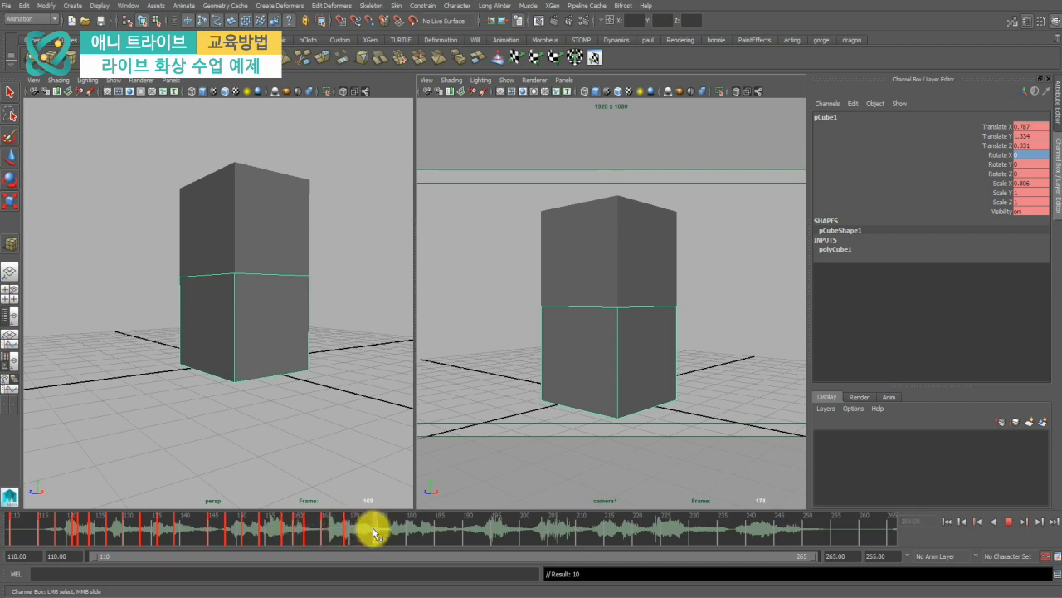
{"action": "left_click", "coordinate": [375, 529]}
{"action": "key", "text": "alt+v"}
Scrub the waveform between frames 176 and 183 and key the lower cube at frames 176, 179 and 182.
{"action": "mouse_move", "coordinate": [387, 537]}
{"action": "left_mouse_down"}
{"action": "mouse_move", "coordinate": [371, 534]}
{"action": "mouse_move", "coordinate": [381, 532]}
{"action": "mouse_move", "coordinate": [371, 545]}
{"action": "mouse_move", "coordinate": [415, 531]}
{"action": "mouse_move", "coordinate": [384, 535]}
{"action": "left_mouse_up"}
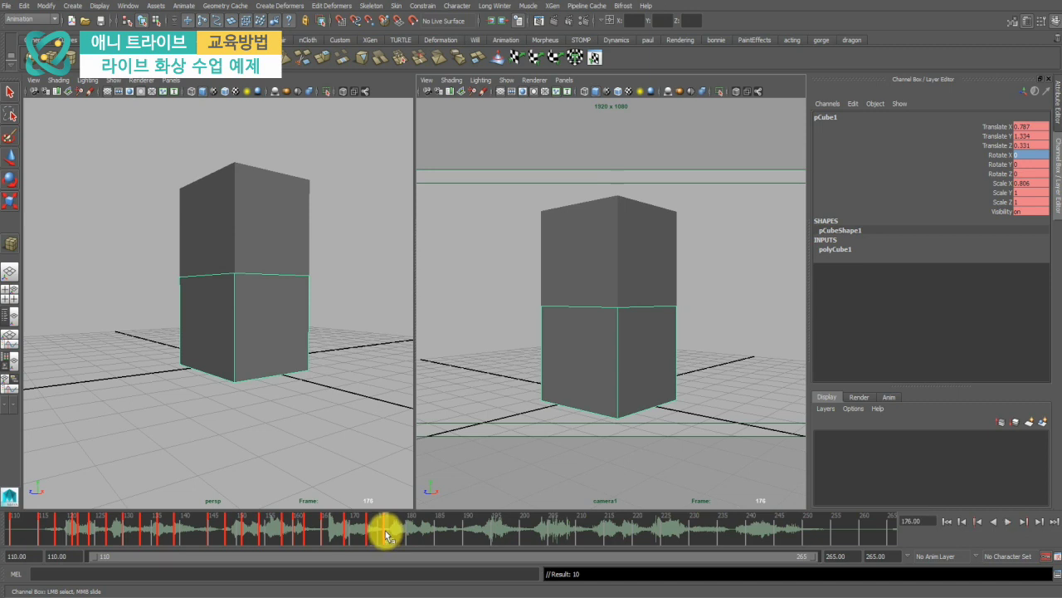
{"action": "left_click_drag", "start_coordinate": [386, 535], "coordinate": [400, 533]}
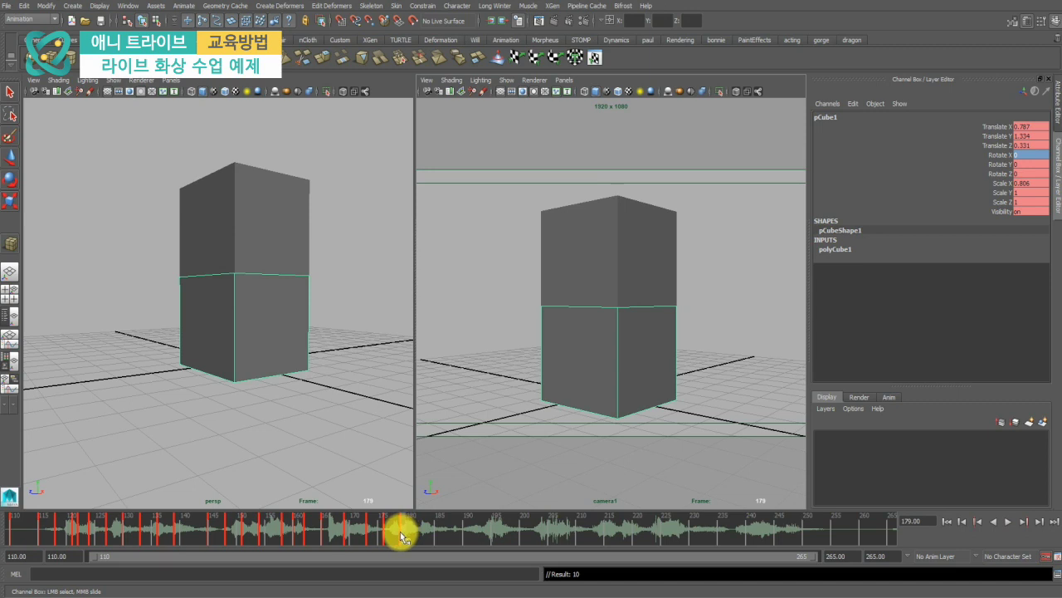
{"action": "mouse_move", "coordinate": [401, 536]}
{"action": "left_mouse_down"}
{"action": "mouse_move", "coordinate": [385, 537]}
{"action": "mouse_move", "coordinate": [421, 529]}
{"action": "left_mouse_up"}
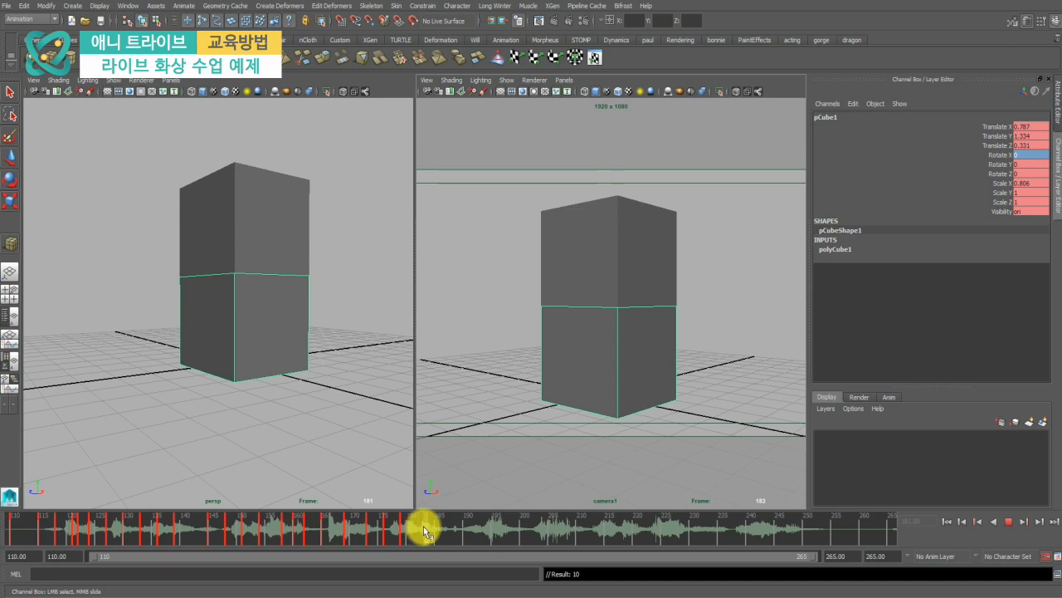
{"action": "mouse_move", "coordinate": [424, 531]}
{"action": "left_mouse_down"}
{"action": "mouse_move", "coordinate": [486, 529]}
{"action": "mouse_move", "coordinate": [393, 539]}
{"action": "mouse_move", "coordinate": [423, 533]}
{"action": "left_mouse_up"}
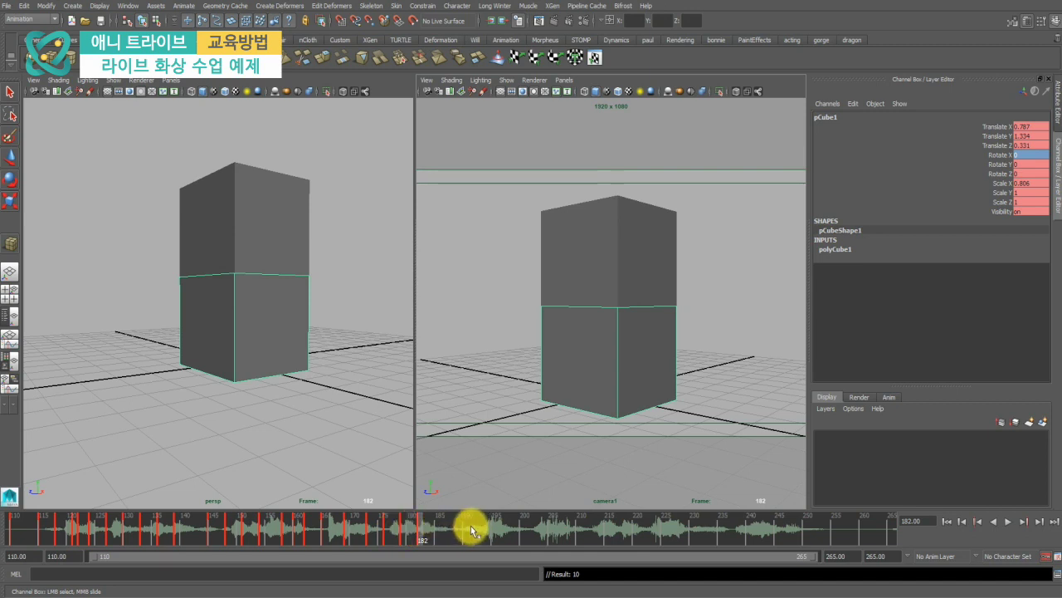
Scrub and play the accents from frame 182 to about 201, keying the lower cube at frames 189, 193 and 197.
{"action": "left_click_drag", "start_coordinate": [421, 523], "coordinate": [493, 532]}
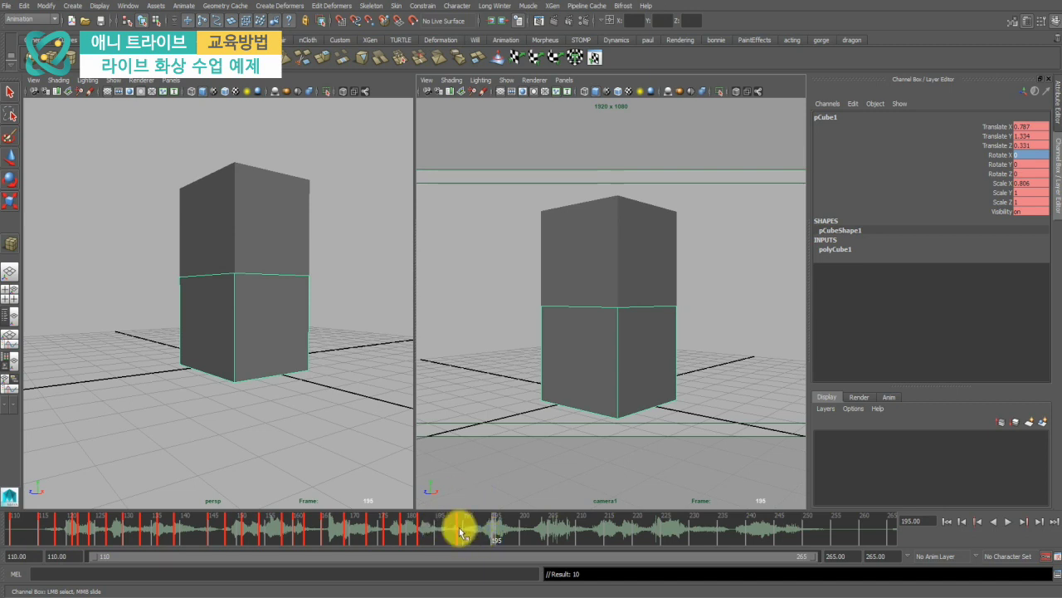
{"action": "left_click_drag", "start_coordinate": [463, 531], "coordinate": [487, 541]}
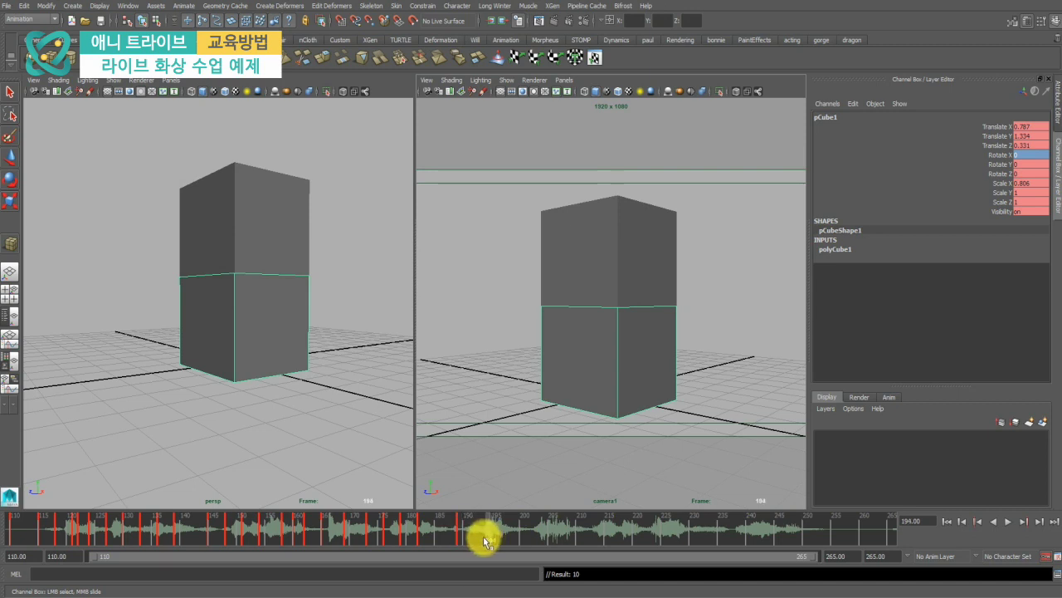
{"action": "key", "text": "alt+v"}
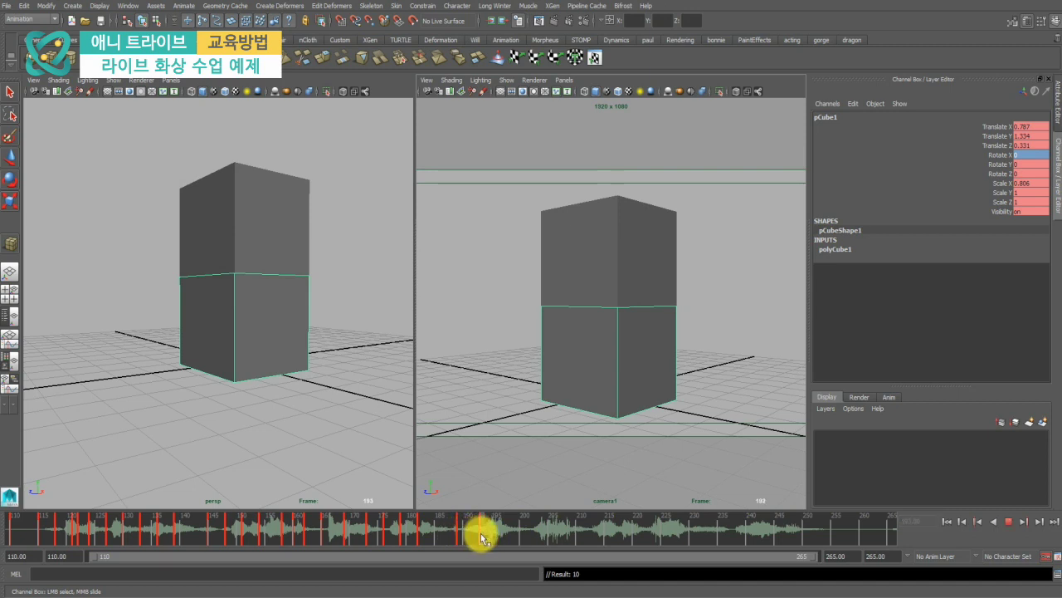
{"action": "left_click_drag", "start_coordinate": [495, 538], "coordinate": [504, 538]}
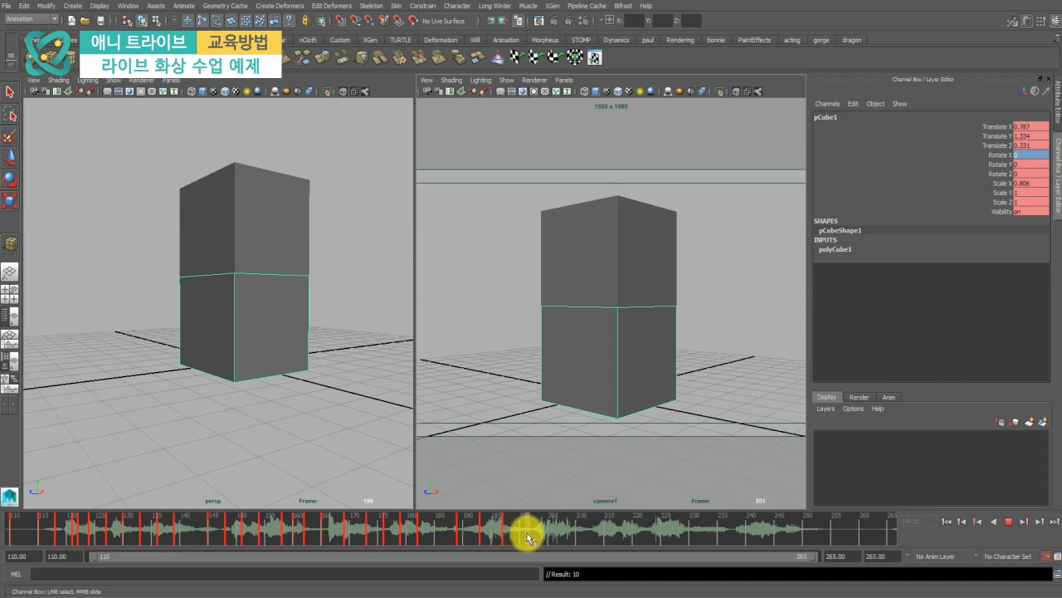
{"action": "mouse_move", "coordinate": [528, 537]}
{"action": "left_mouse_down"}
{"action": "mouse_move", "coordinate": [541, 537]}
{"action": "mouse_move", "coordinate": [510, 538]}
{"action": "mouse_move", "coordinate": [588, 540]}
{"action": "mouse_move", "coordinate": [486, 536]}
{"action": "mouse_move", "coordinate": [513, 541]}
{"action": "mouse_move", "coordinate": [503, 539]}
{"action": "left_mouse_up"}
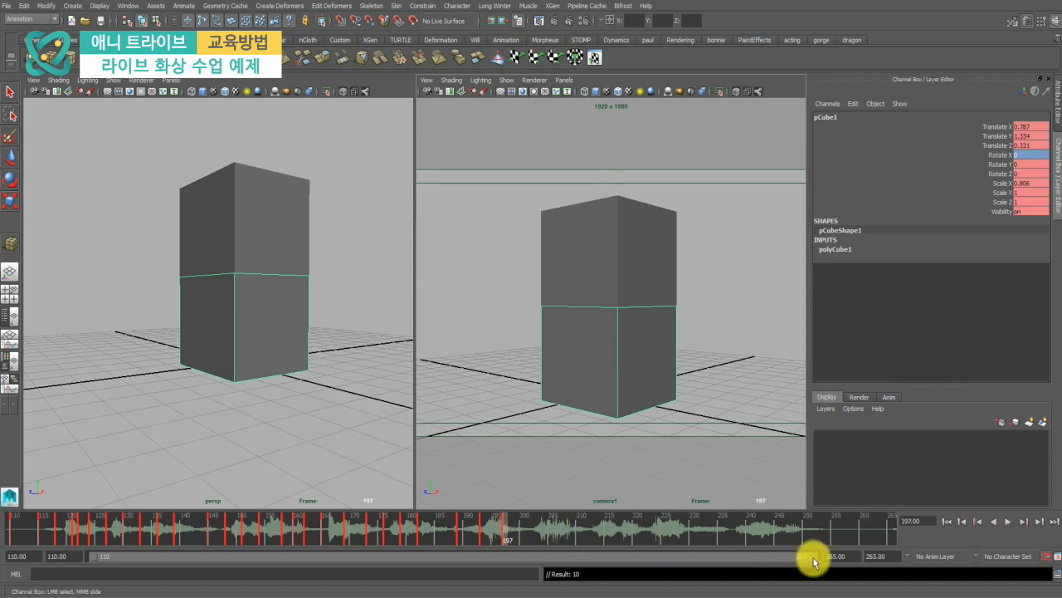
Set the end of the playback range to frame 197 and return to frame 110.
{"action": "left_click", "coordinate": [868, 556]}
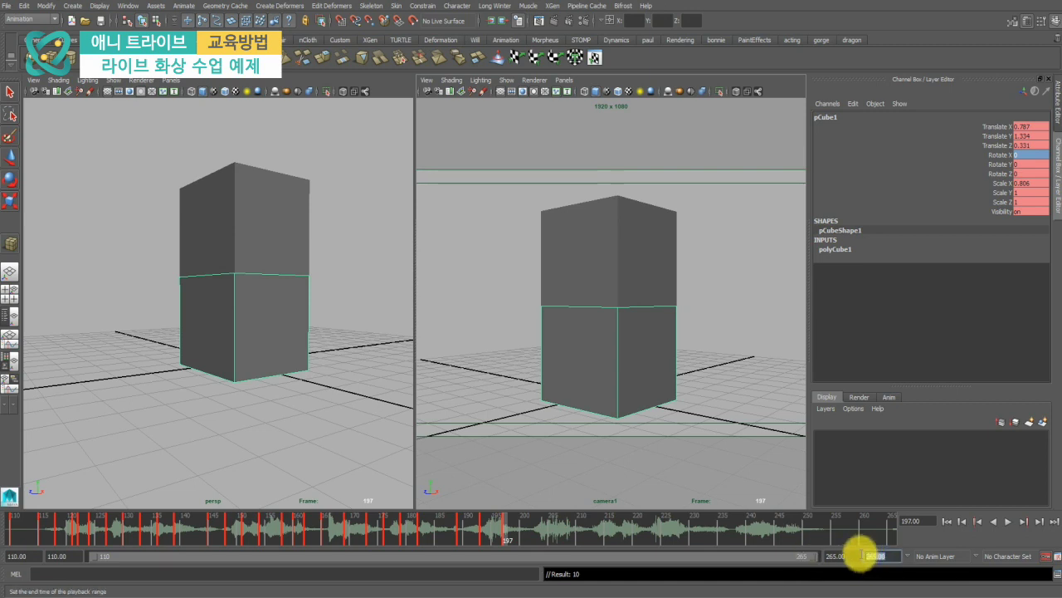
{"action": "type", "text": "197"}
{"action": "key", "text": "Return"}
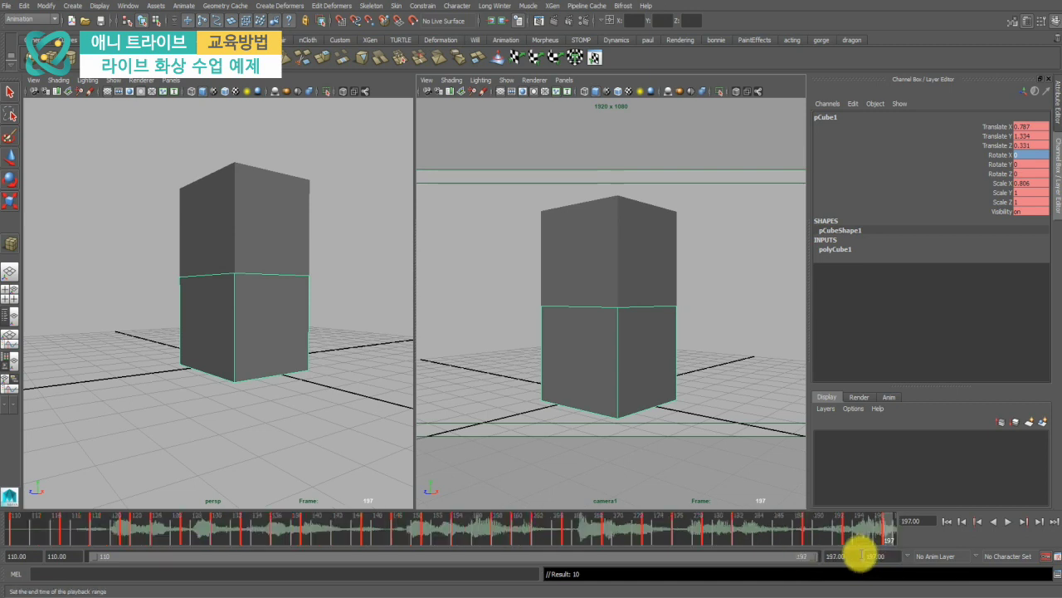
{"action": "left_click", "coordinate": [15, 521]}
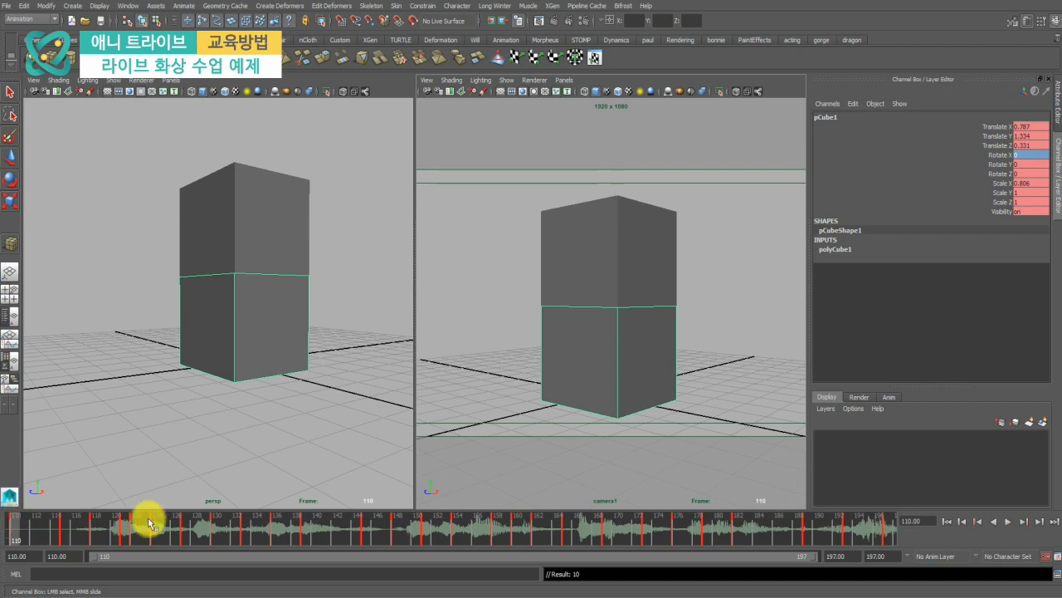
Reselect the lower cube with the Rotate tool, scrub to frame 118 and delete its key there.
{"action": "left_click", "coordinate": [585, 366]}
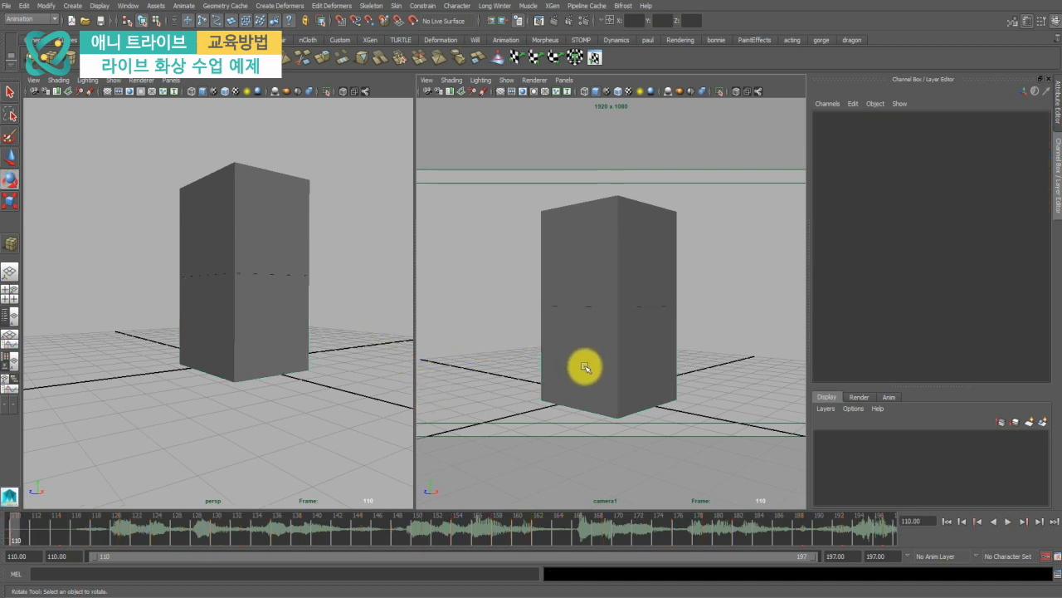
{"action": "left_click", "coordinate": [586, 366]}
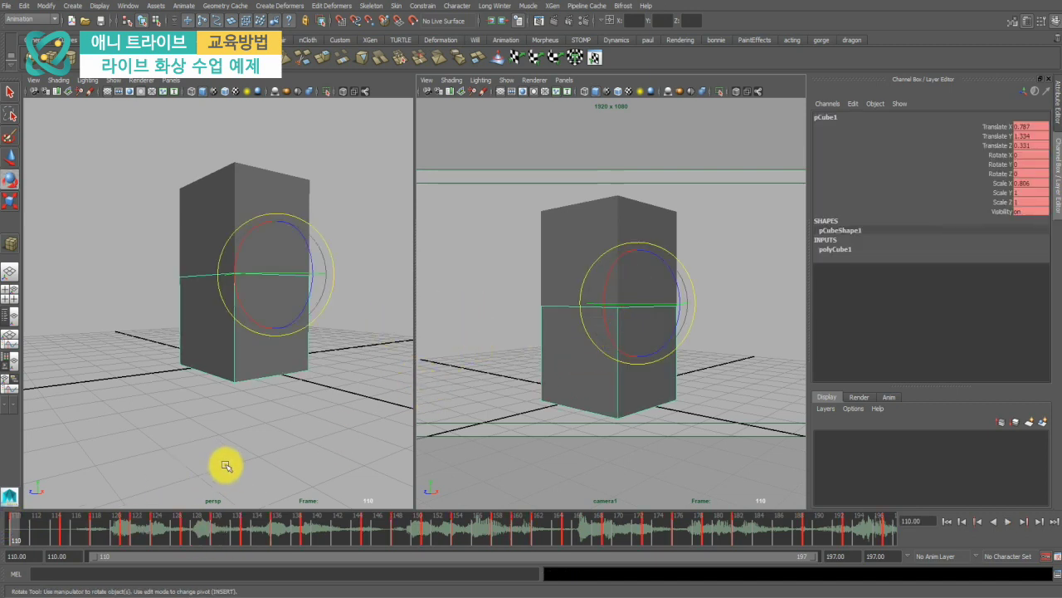
{"action": "left_click_drag", "start_coordinate": [25, 541], "coordinate": [93, 531]}
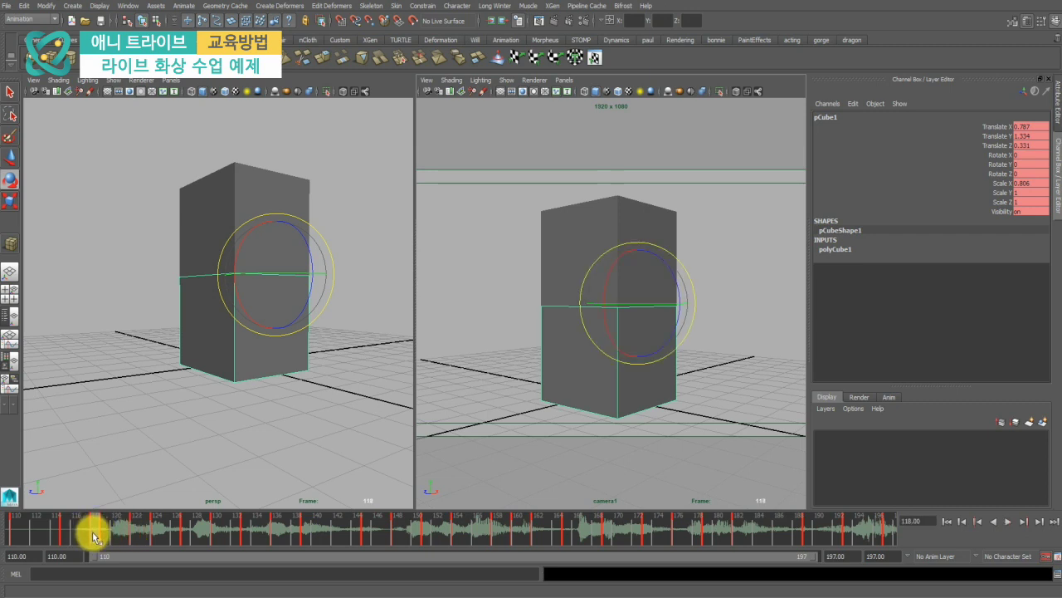
{"action": "right_click", "coordinate": [94, 533]}
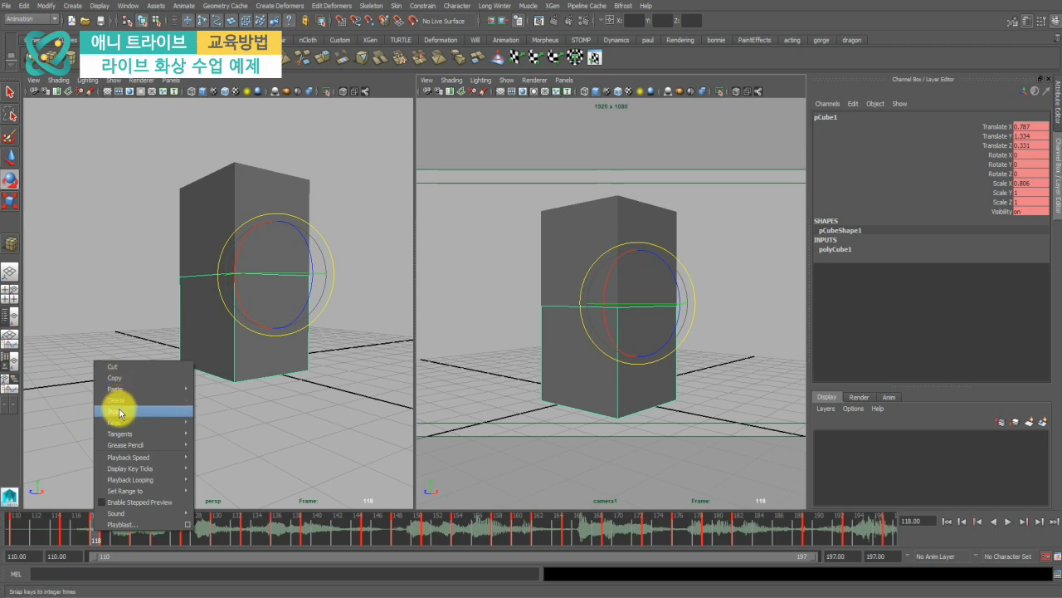
{"action": "left_click", "coordinate": [116, 399]}
{"action": "left_click", "coordinate": [63, 526]}
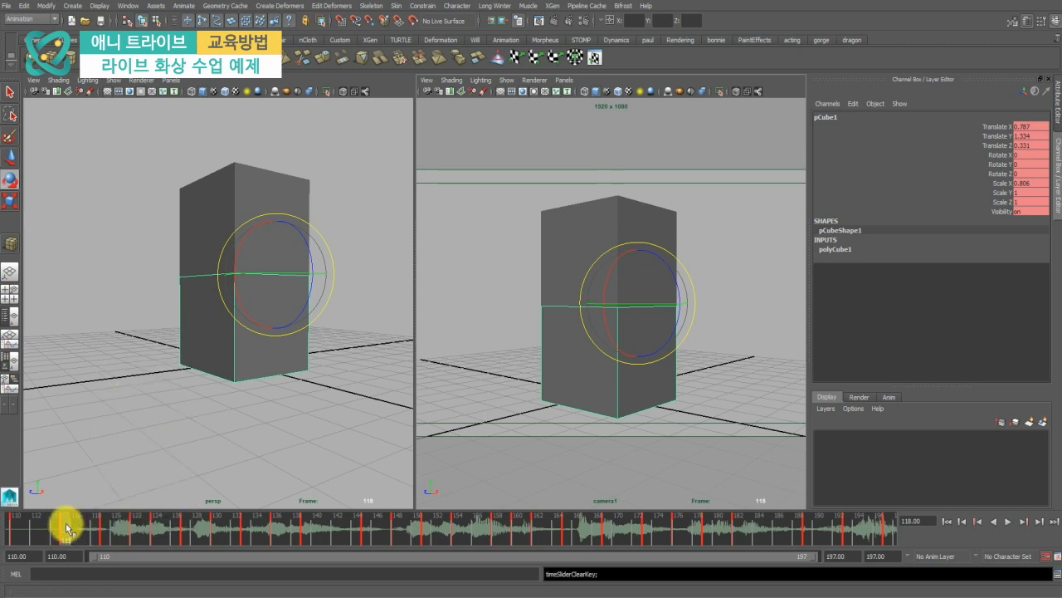
Scrub to frame 119 and rotate the lower cube open about X to about 10.3 degrees.
{"action": "left_click", "coordinate": [41, 534]}
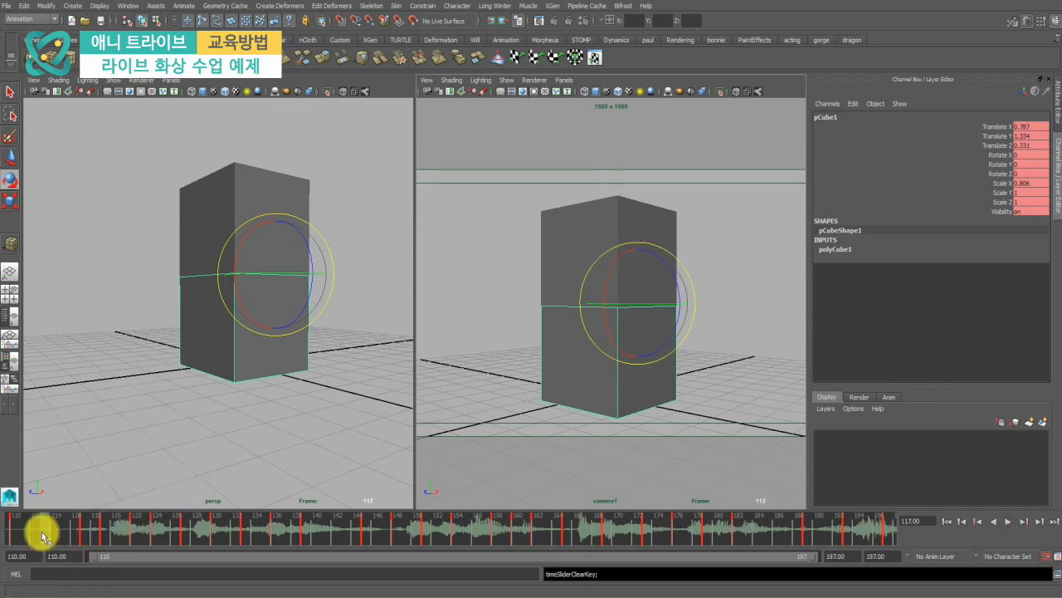
{"action": "left_click", "coordinate": [105, 523]}
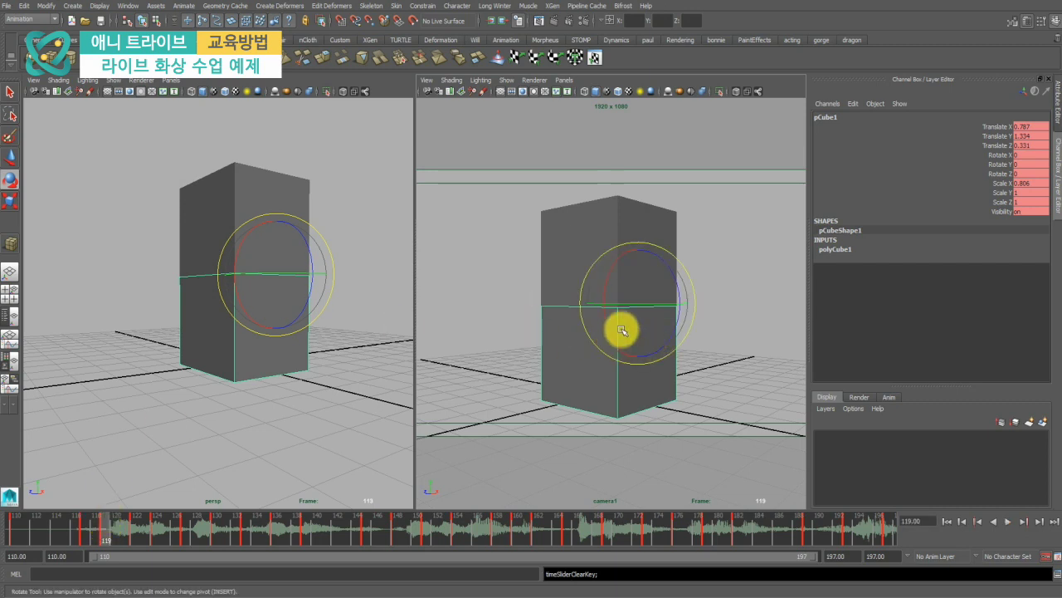
{"action": "mouse_move", "coordinate": [606, 331]}
{"action": "left_mouse_down"}
{"action": "mouse_move", "coordinate": [614, 338]}
{"action": "mouse_move", "coordinate": [600, 338]}
{"action": "left_mouse_up"}
{"action": "key", "text": "ctrl+z"}
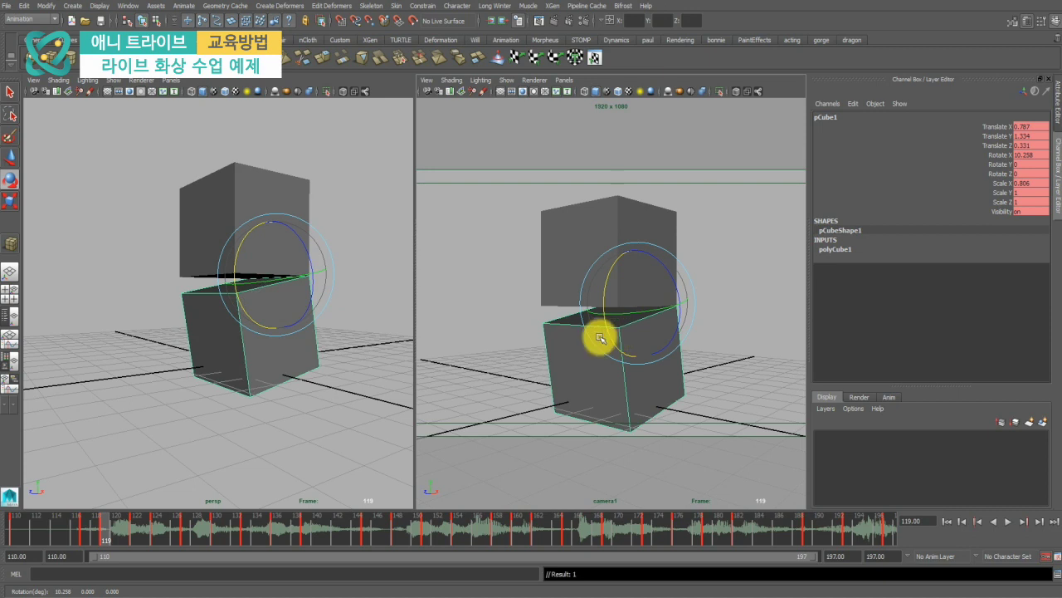
Try adjusting the lower cube's Rotate X and Rotate Y channel values interactively at frame 119, undoing each change.
{"action": "left_click", "coordinate": [999, 154]}
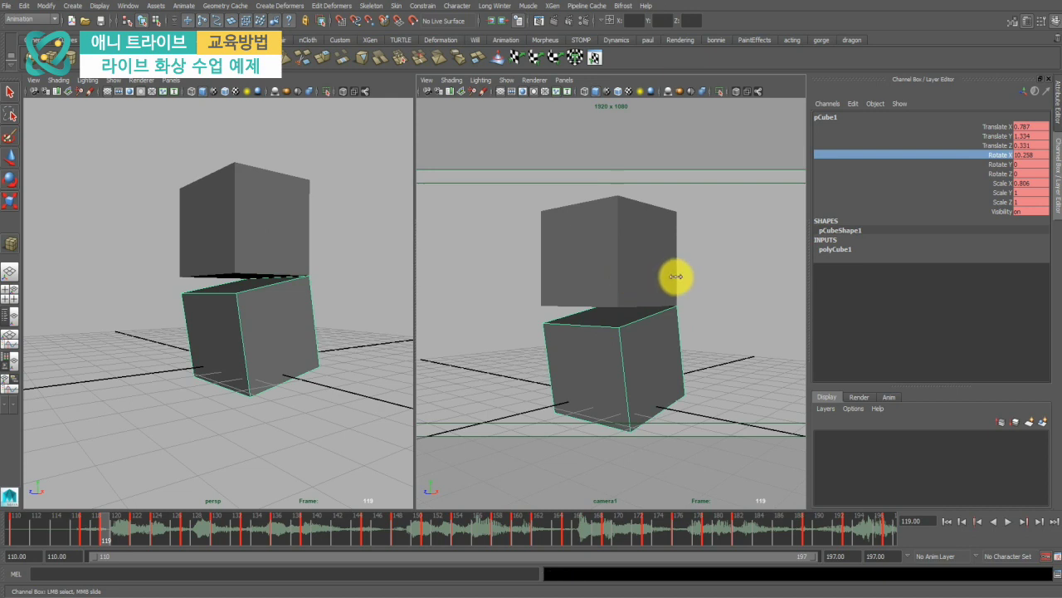
{"action": "middle_click_drag", "start_coordinate": [676, 276], "coordinate": [672, 276]}
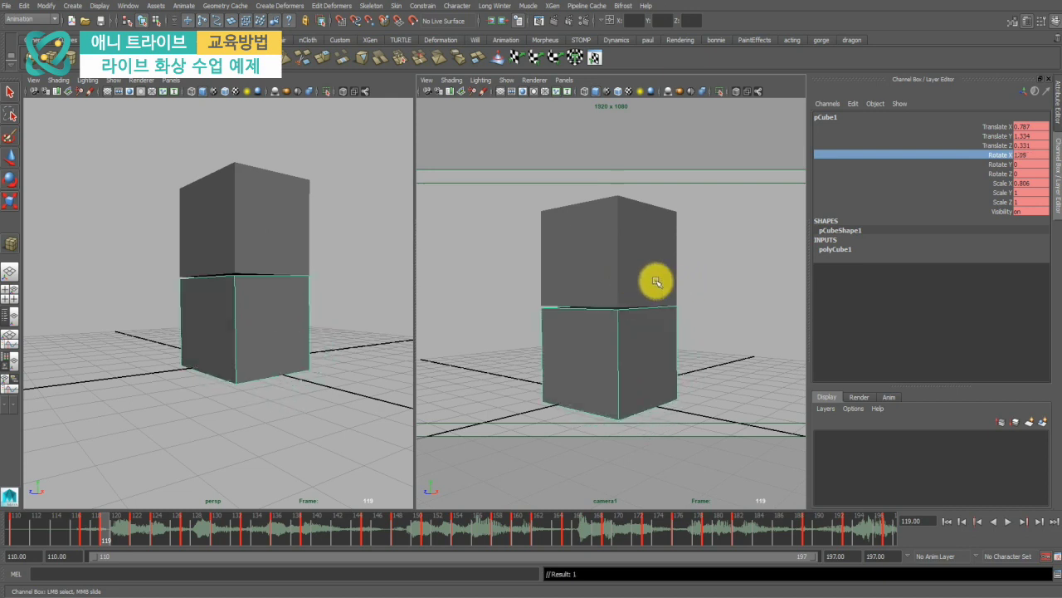
{"action": "key", "text": "ctrl+z"}
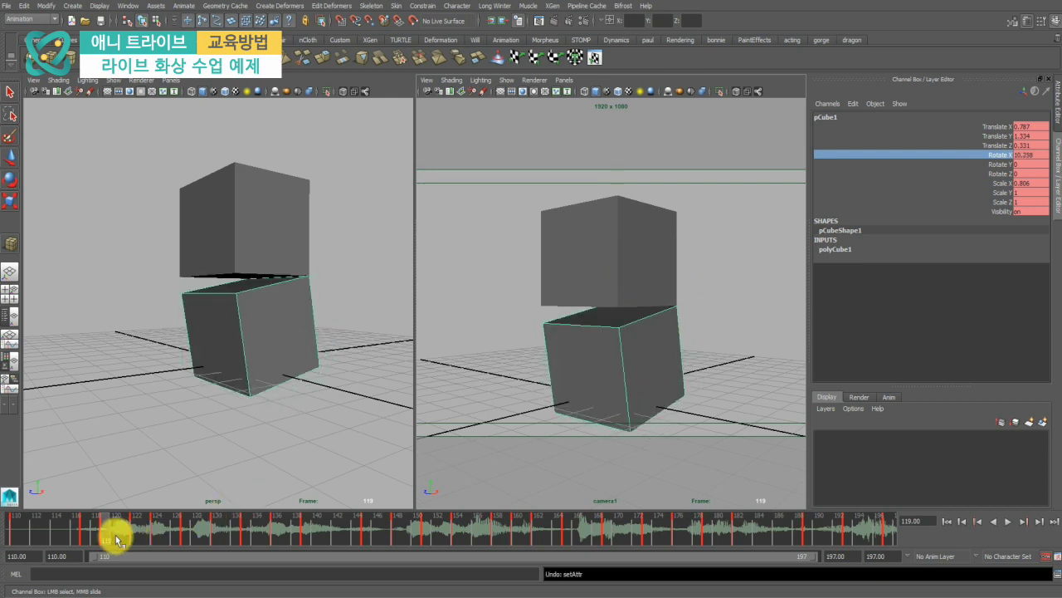
{"action": "left_click", "coordinate": [981, 161]}
{"action": "mouse_move", "coordinate": [591, 310]}
{"action": "middle_mouse_down"}
{"action": "mouse_move", "coordinate": [605, 310]}
{"action": "mouse_move", "coordinate": [574, 311]}
{"action": "middle_mouse_up"}
{"action": "key", "text": "ctrl+z"}
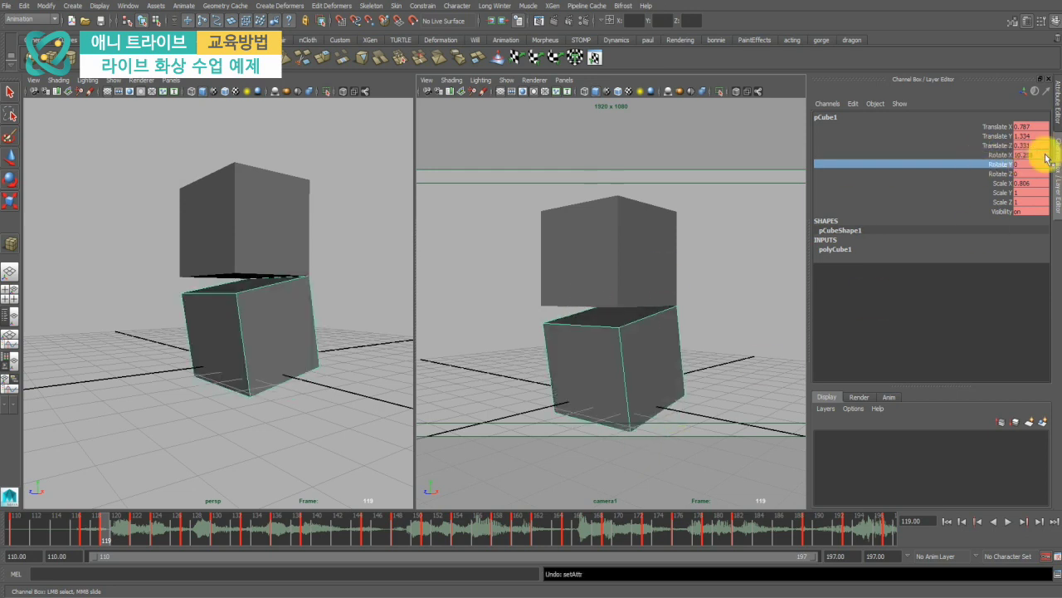
{"action": "left_click", "coordinate": [1004, 174]}
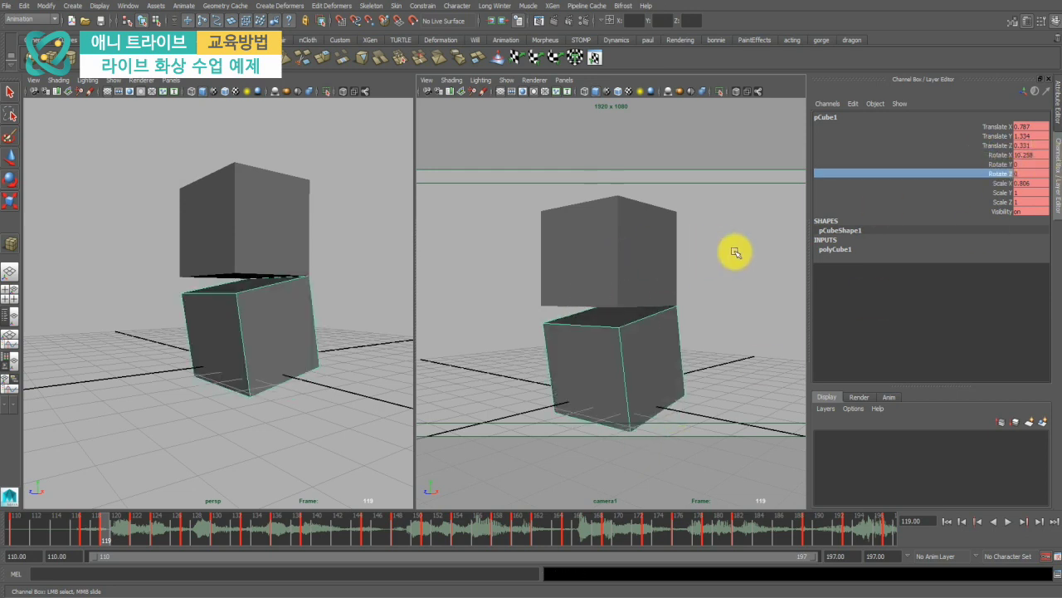
{"action": "left_click", "coordinate": [1000, 154]}
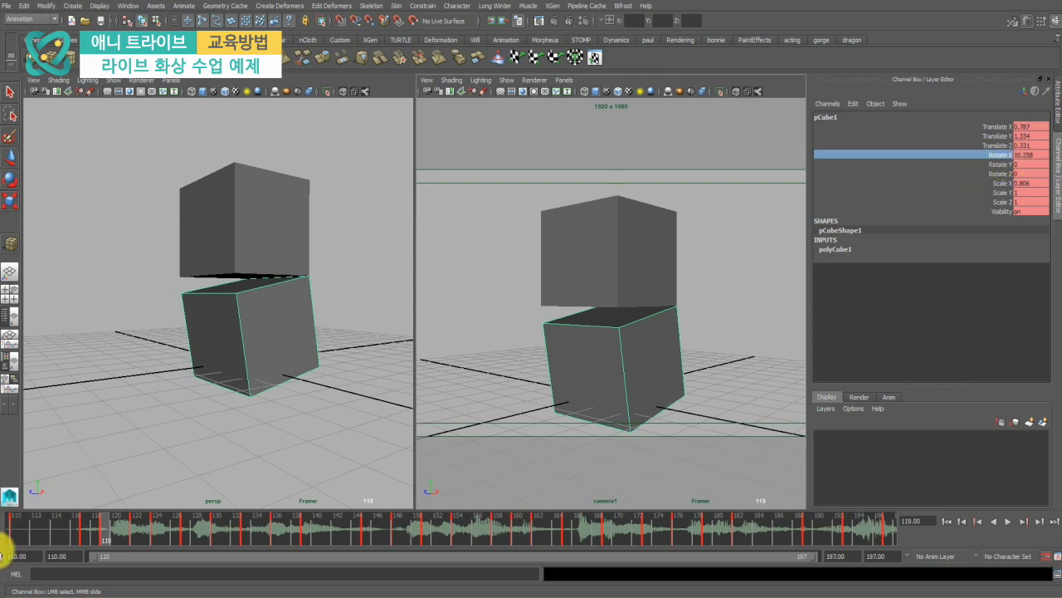
Rotate the lower cube about X to about 2.5 degrees at frame 122, and step through the neighbouring keys to compare the poses.
{"action": "key", "text": "alt+v"}
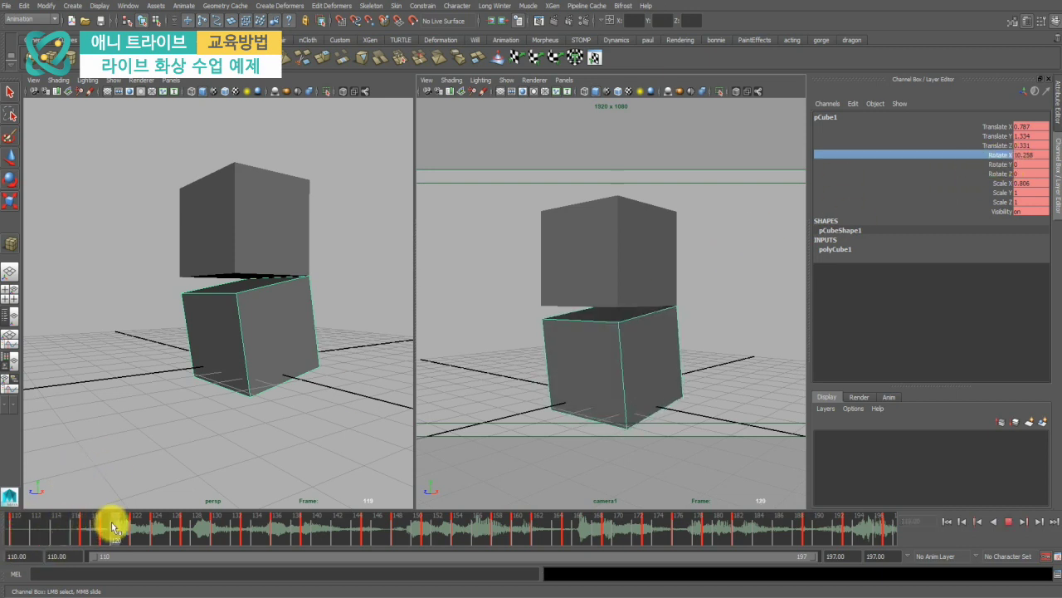
{"action": "left_click_drag", "start_coordinate": [113, 527], "coordinate": [131, 528]}
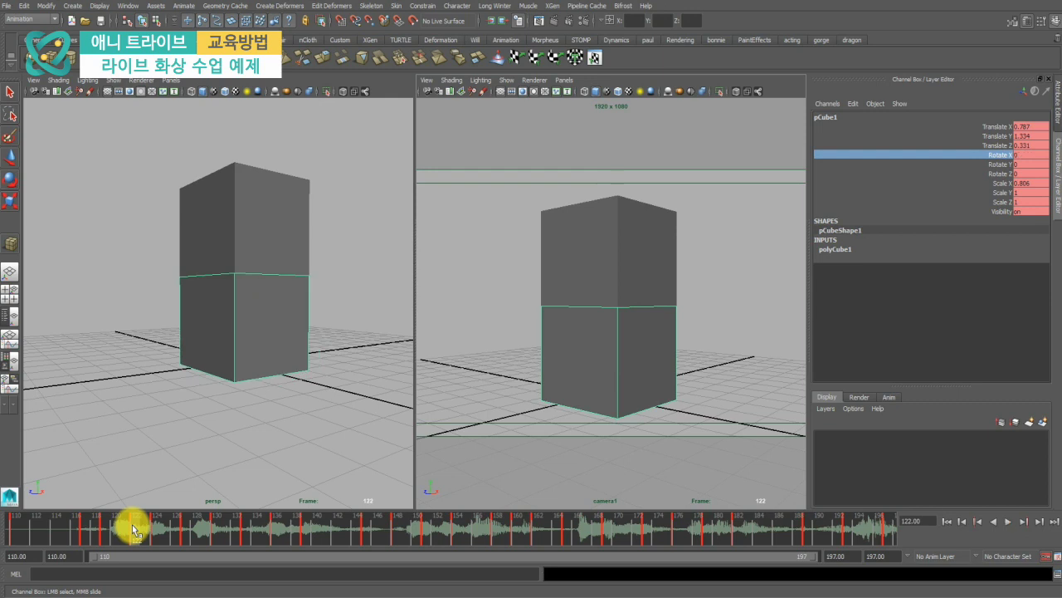
{"action": "key", "text": "e"}
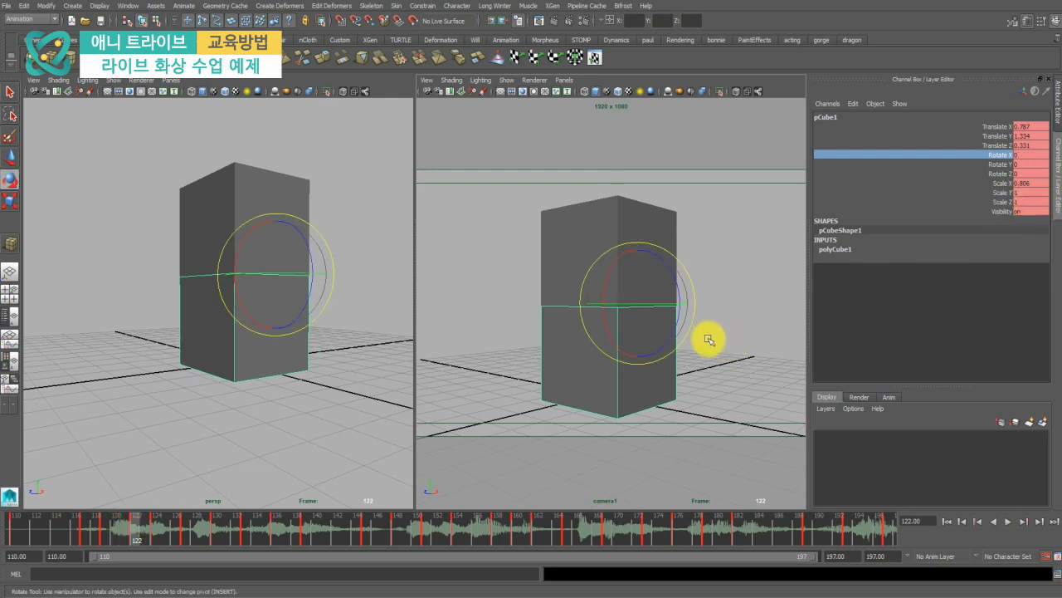
{"action": "left_click_drag", "start_coordinate": [600, 283], "coordinate": [605, 288]}
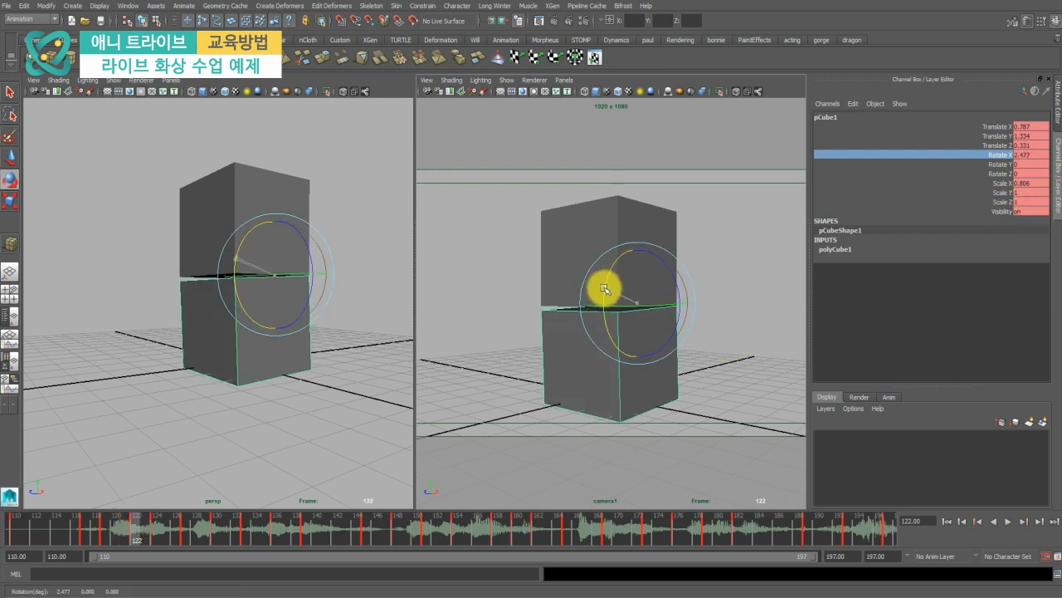
{"action": "key", "text": "comma"}
{"action": "key", "text": "comma"}
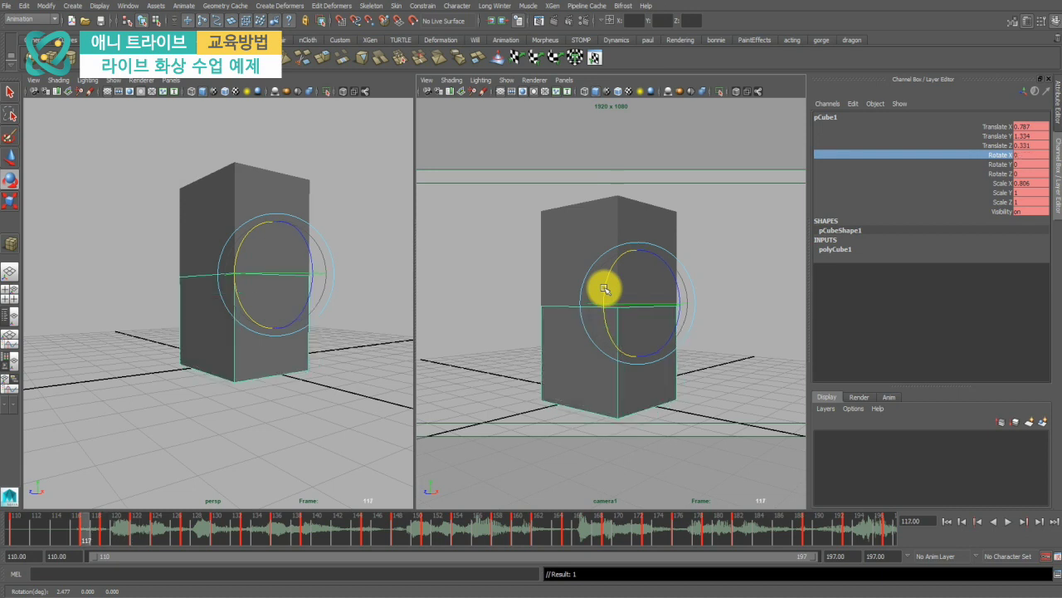
{"action": "key", "text": "period"}
{"action": "key", "text": "period"}
Scrub to frame 124 and rotate the lower cube about X to about 6.4 degrees.
{"action": "left_click_drag", "start_coordinate": [38, 536], "coordinate": [155, 533]}
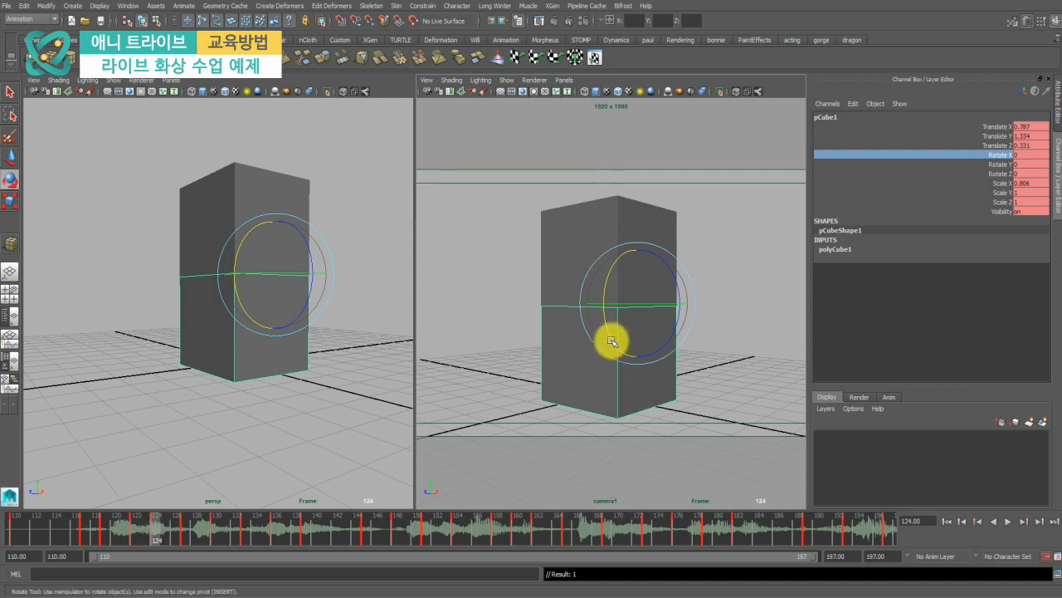
{"action": "left_click_drag", "start_coordinate": [611, 337], "coordinate": [615, 345]}
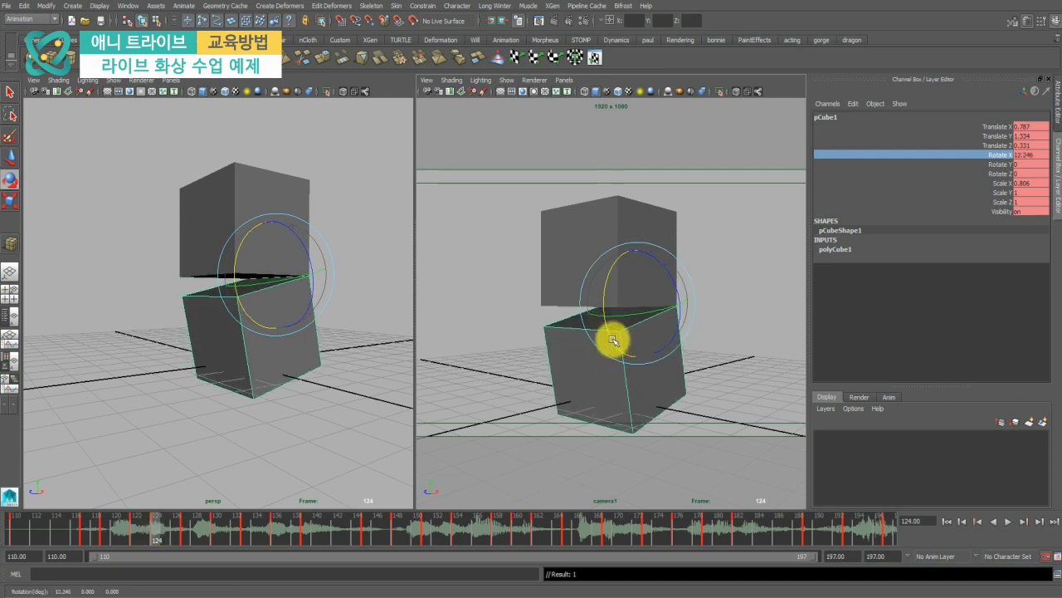
{"action": "key", "text": "ctrl+z"}
{"action": "key", "text": "comma"}
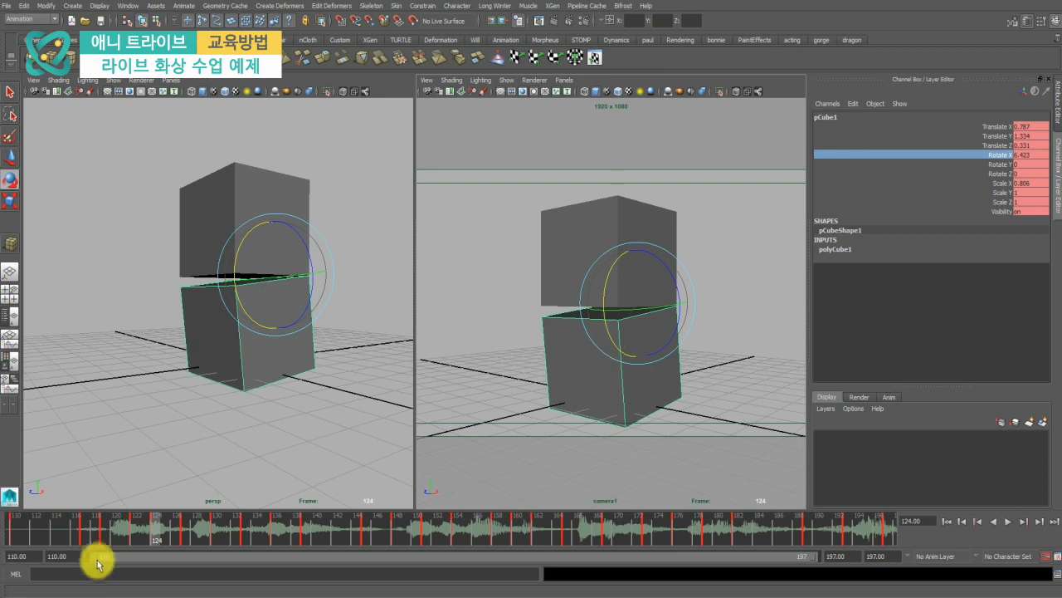
Scrub and play the waveform between frames 119 and 130 to check the cube's poses against the audio accents.
{"action": "left_click_drag", "start_coordinate": [113, 525], "coordinate": [183, 534]}
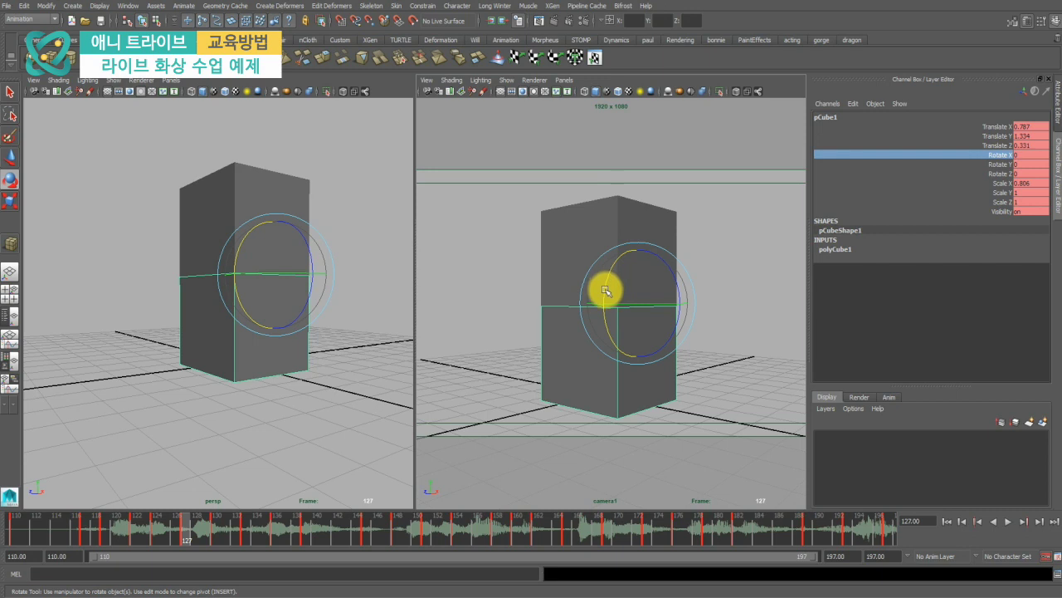
{"action": "key", "text": "alt+v"}
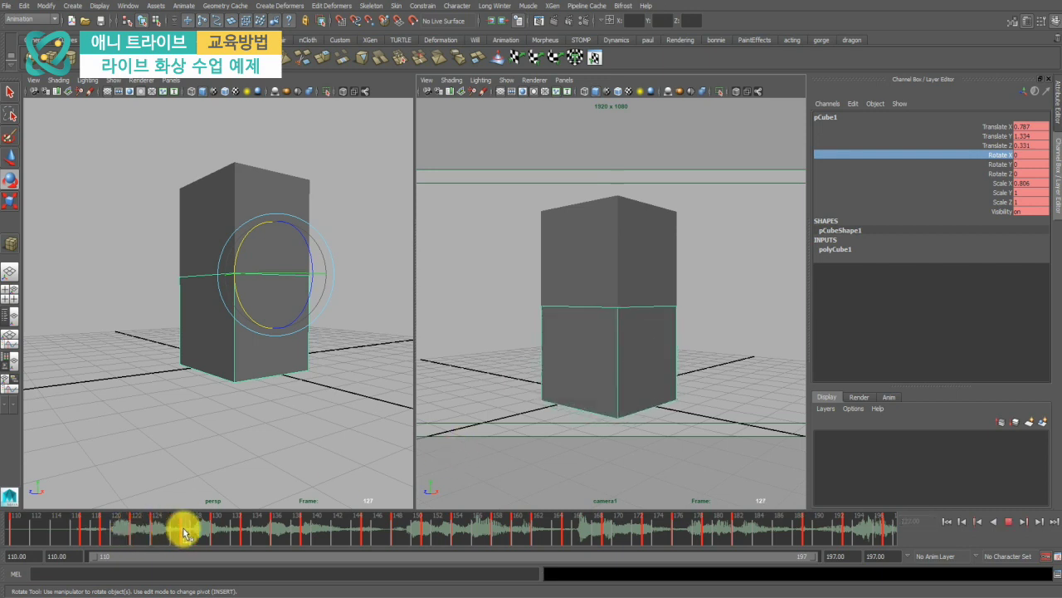
{"action": "left_click_drag", "start_coordinate": [185, 532], "coordinate": [211, 529]}
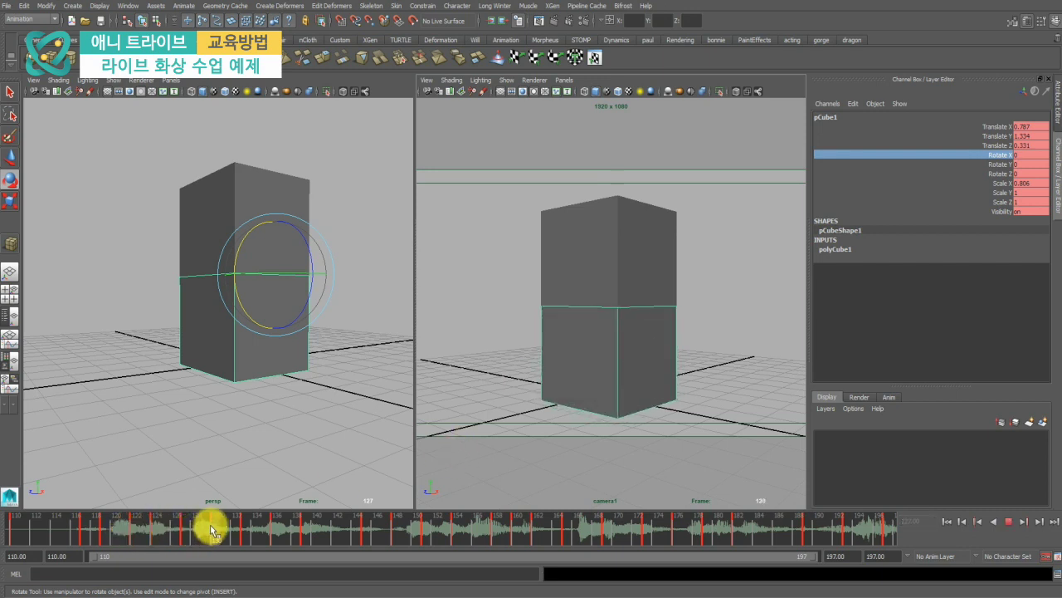
{"action": "double_click", "coordinate": [146, 531]}
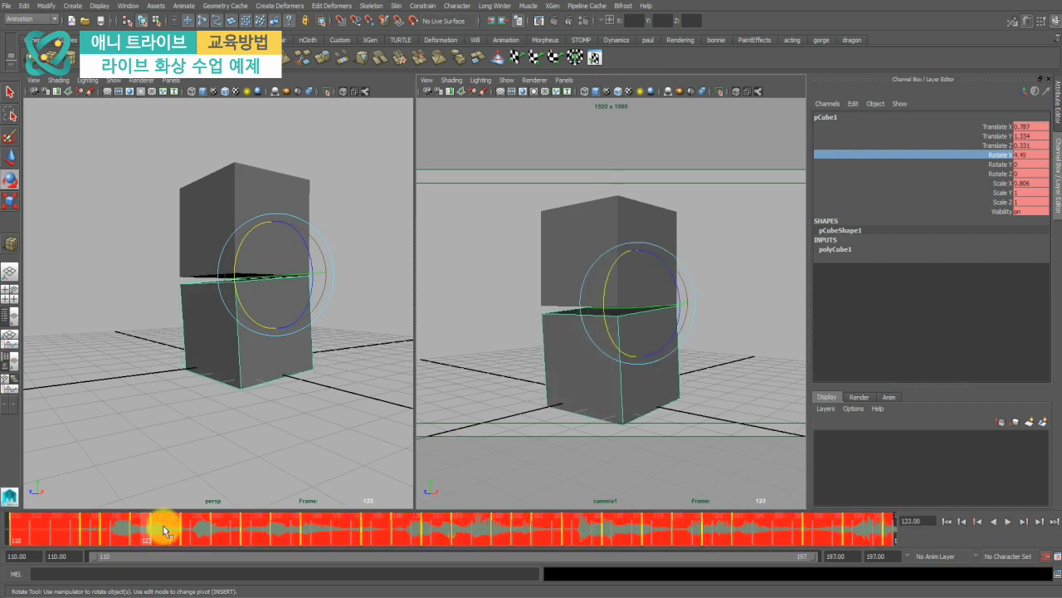
{"action": "left_click", "coordinate": [106, 531]}
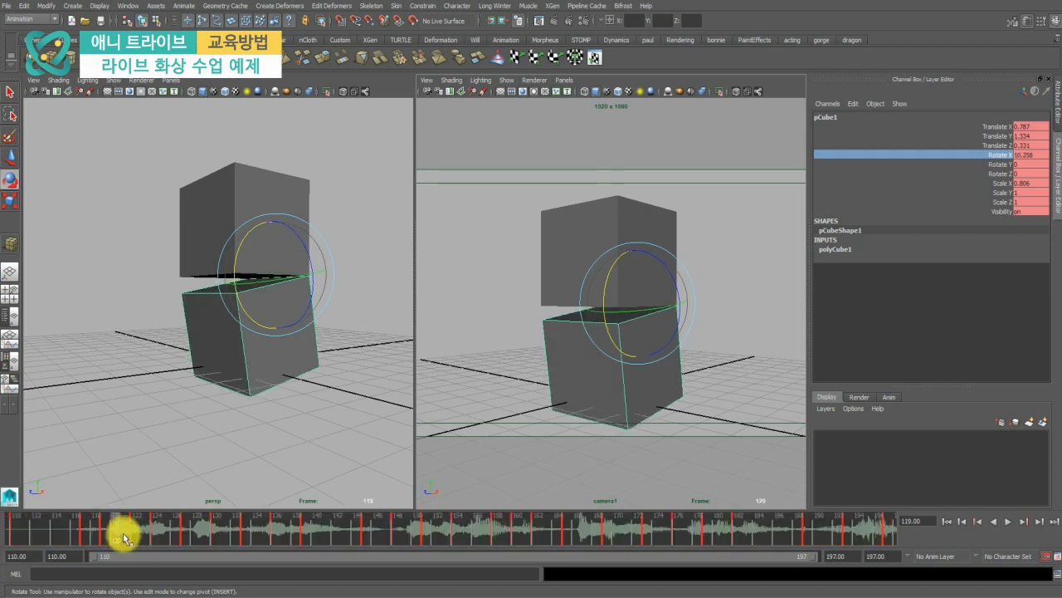
{"action": "key", "text": "alt+v"}
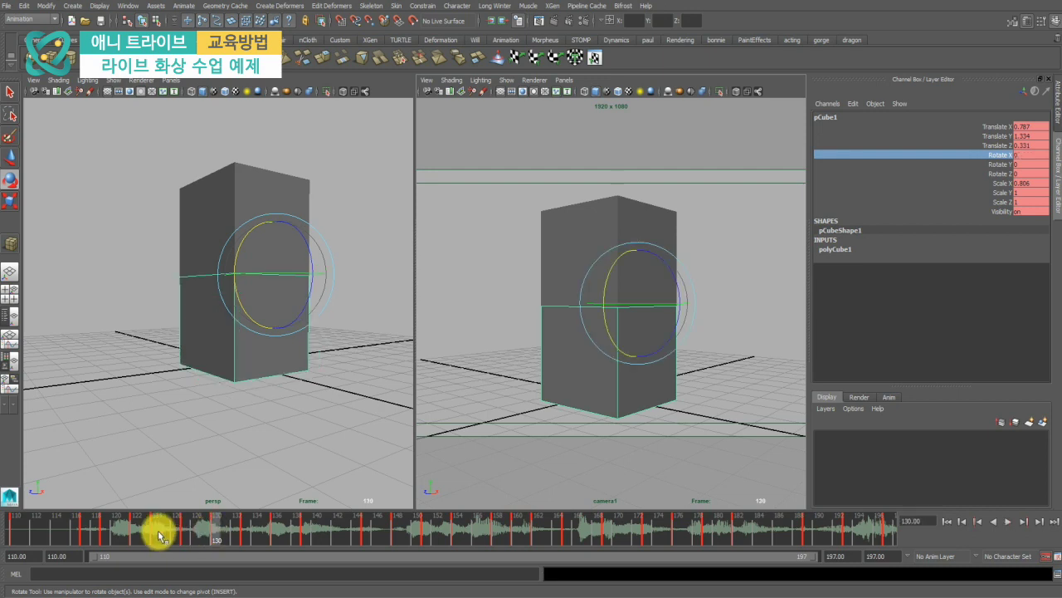
{"action": "double_click", "coordinate": [157, 532]}
{"action": "left_click_drag", "start_coordinate": [153, 533], "coordinate": [214, 525]}
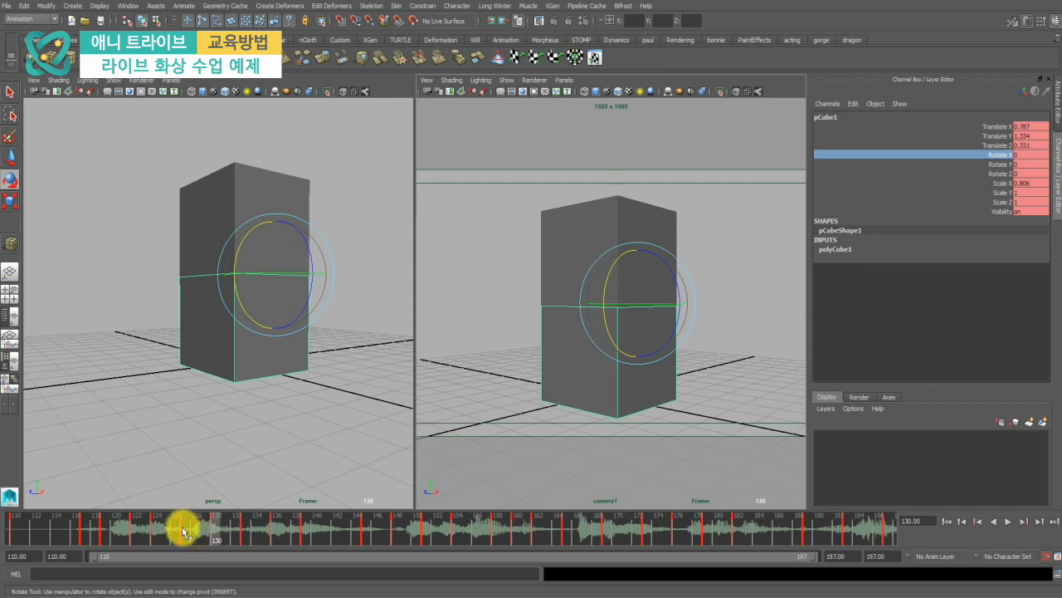
Scrub to frame 128 and rotate the lower cube about X to about 4.8 degrees.
{"action": "mouse_move", "coordinate": [185, 531]}
{"action": "left_mouse_down"}
{"action": "mouse_move", "coordinate": [173, 527]}
{"action": "mouse_move", "coordinate": [214, 526]}
{"action": "mouse_move", "coordinate": [162, 526]}
{"action": "mouse_move", "coordinate": [197, 534]}
{"action": "left_mouse_up"}
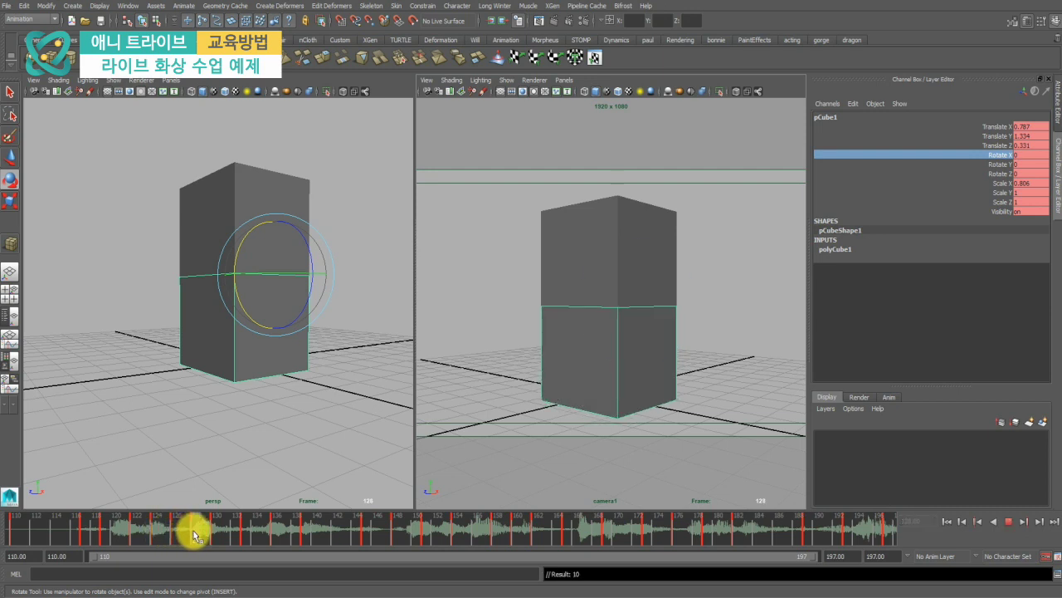
{"action": "left_click", "coordinate": [609, 329]}
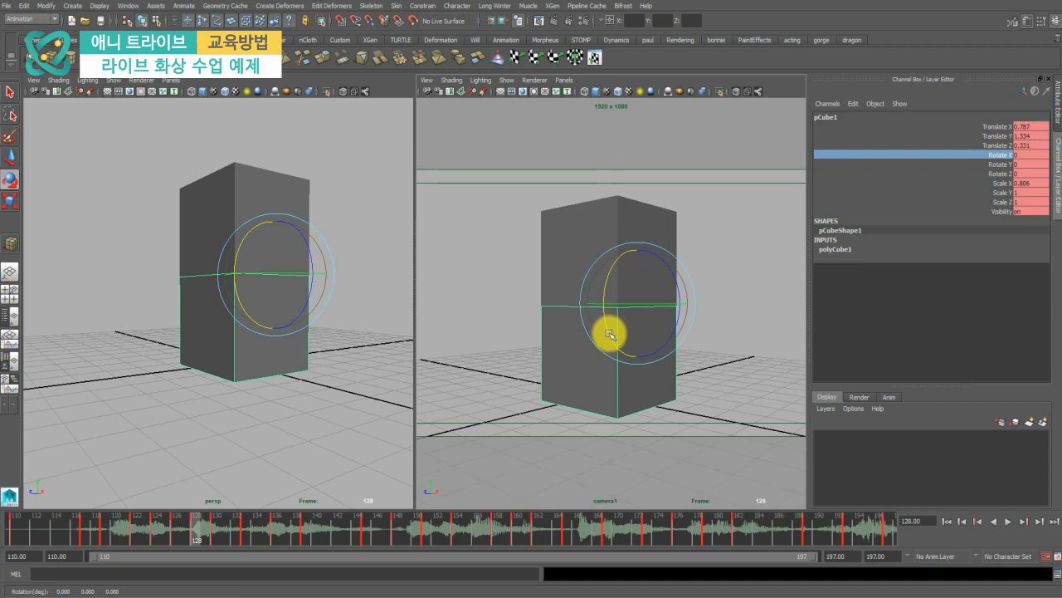
{"action": "left_click_drag", "start_coordinate": [609, 332], "coordinate": [611, 335]}
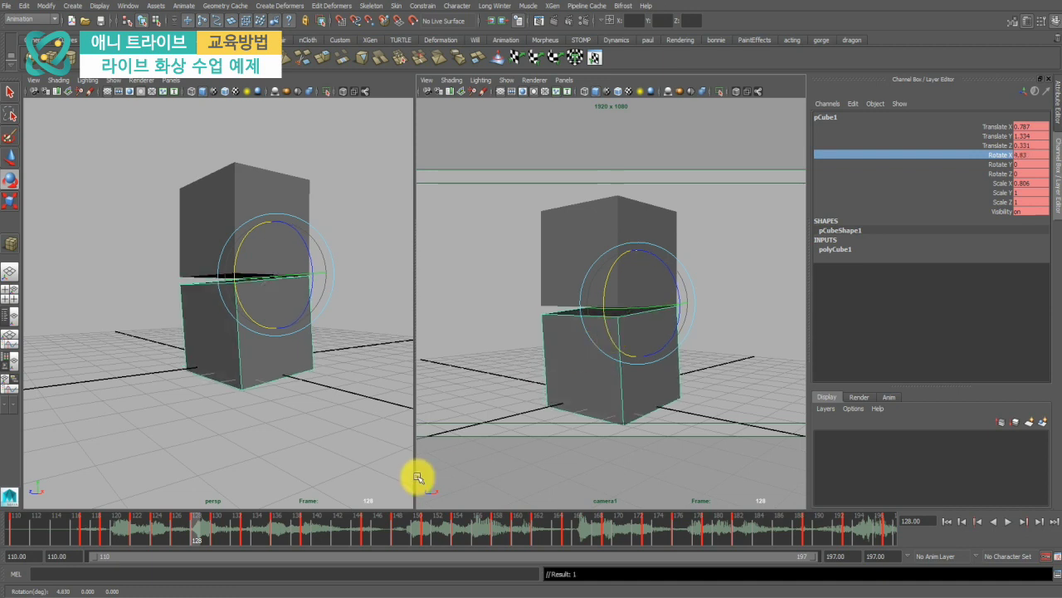
Replay the accents around frame 128, and rotate the lower cube about X to about 2.4 degrees at frame 130.
{"action": "double_click", "coordinate": [180, 527]}
{"action": "left_click", "coordinate": [192, 528]}
{"action": "left_click", "coordinate": [206, 532]}
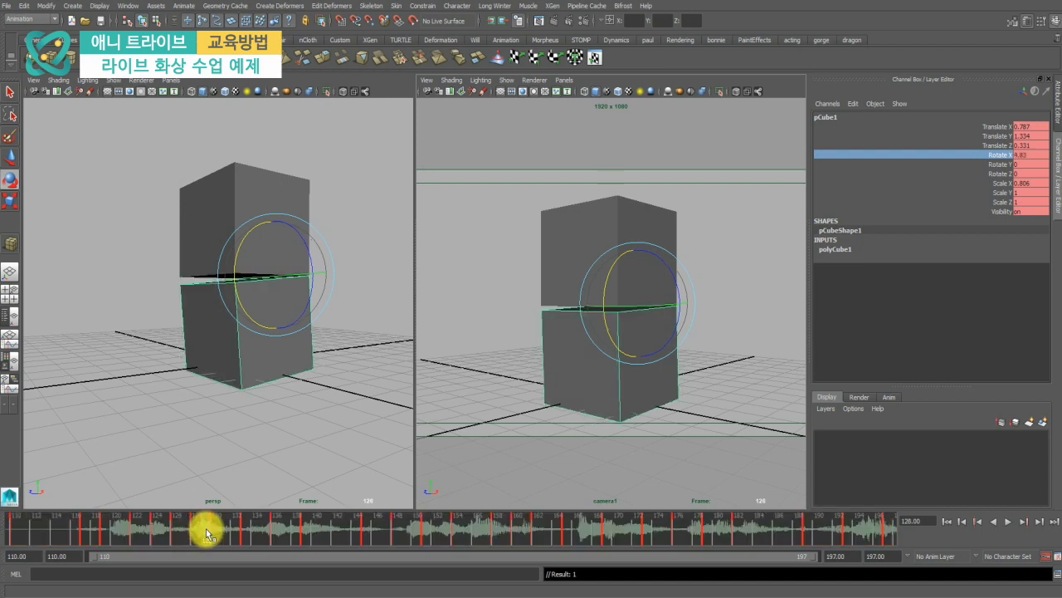
{"action": "key", "text": "alt+v"}
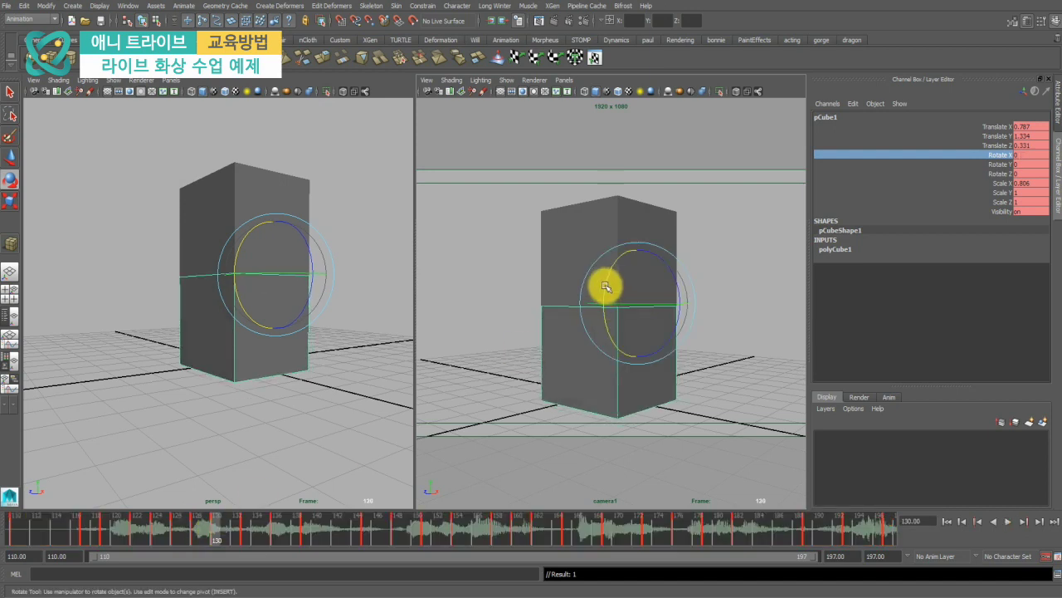
{"action": "left_click_drag", "start_coordinate": [606, 288], "coordinate": [603, 295]}
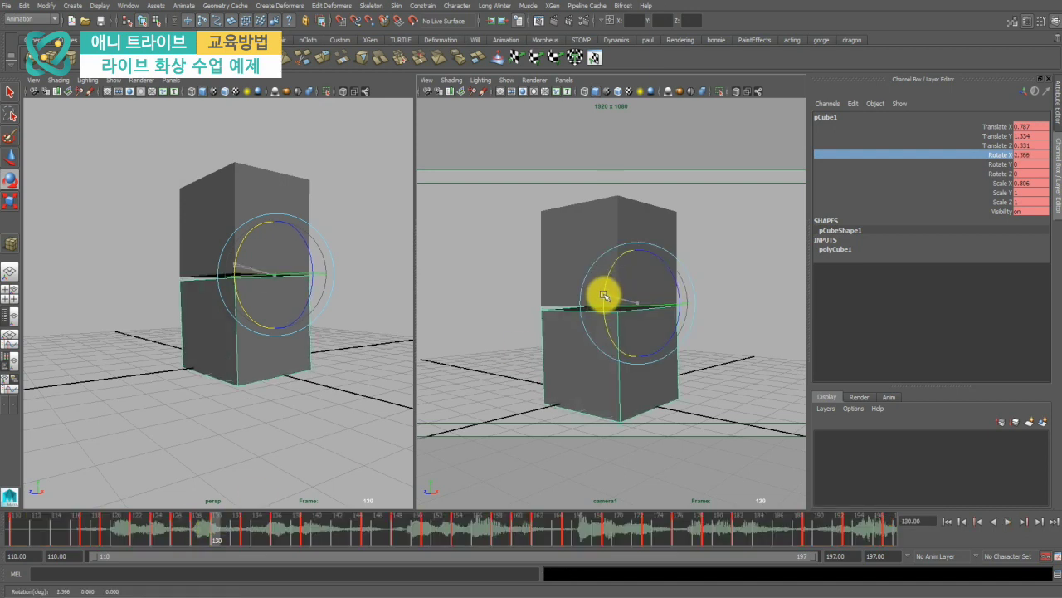
Rotate the lower cube about X to about 1.2 degrees at frame 133 and about 4.4 degrees at frame 136.
{"action": "key", "text": "alt+v"}
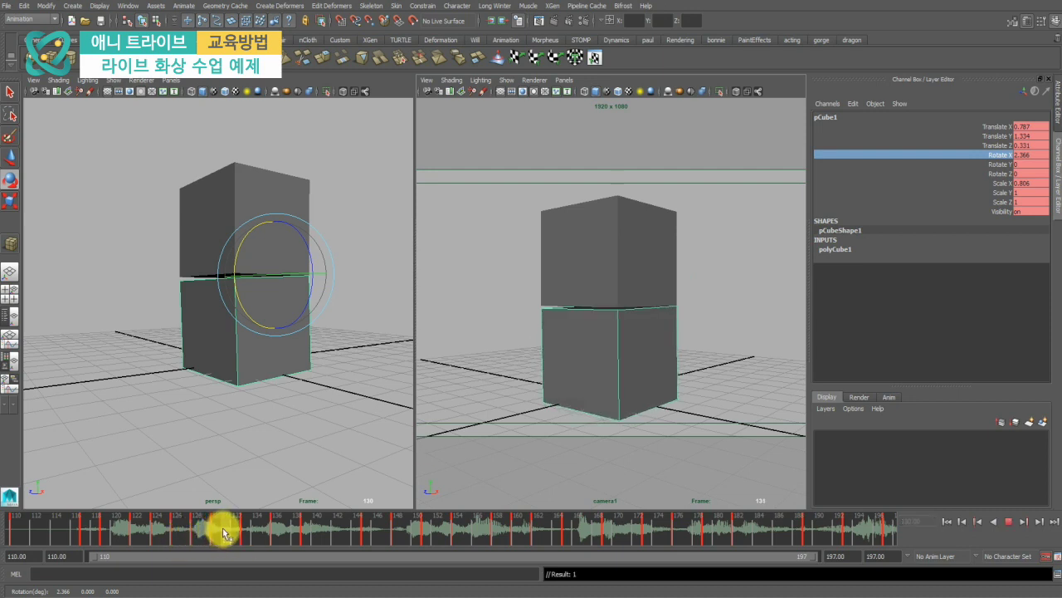
{"action": "mouse_move", "coordinate": [225, 533]}
{"action": "left_mouse_down"}
{"action": "mouse_move", "coordinate": [157, 526]}
{"action": "mouse_move", "coordinate": [246, 532]}
{"action": "left_mouse_up"}
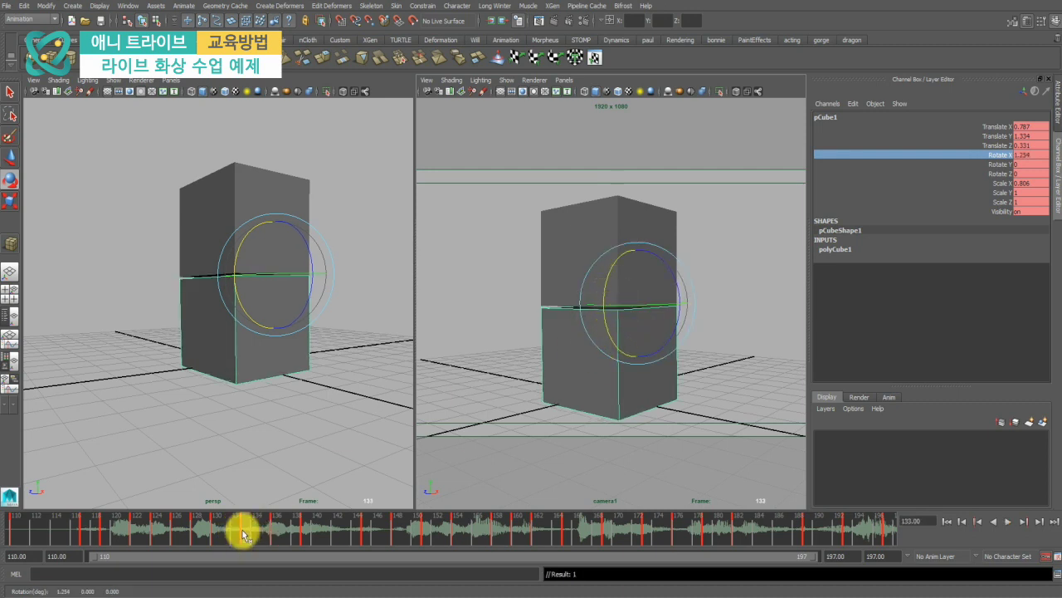
{"action": "left_click_drag", "start_coordinate": [244, 526], "coordinate": [274, 531]}
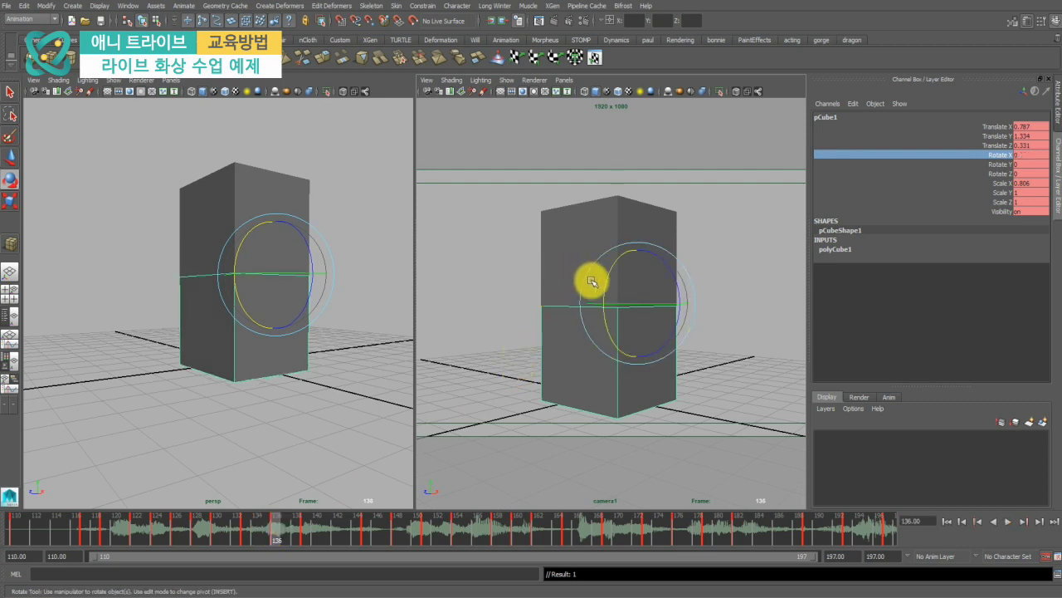
{"action": "left_click_drag", "start_coordinate": [604, 292], "coordinate": [602, 297]}
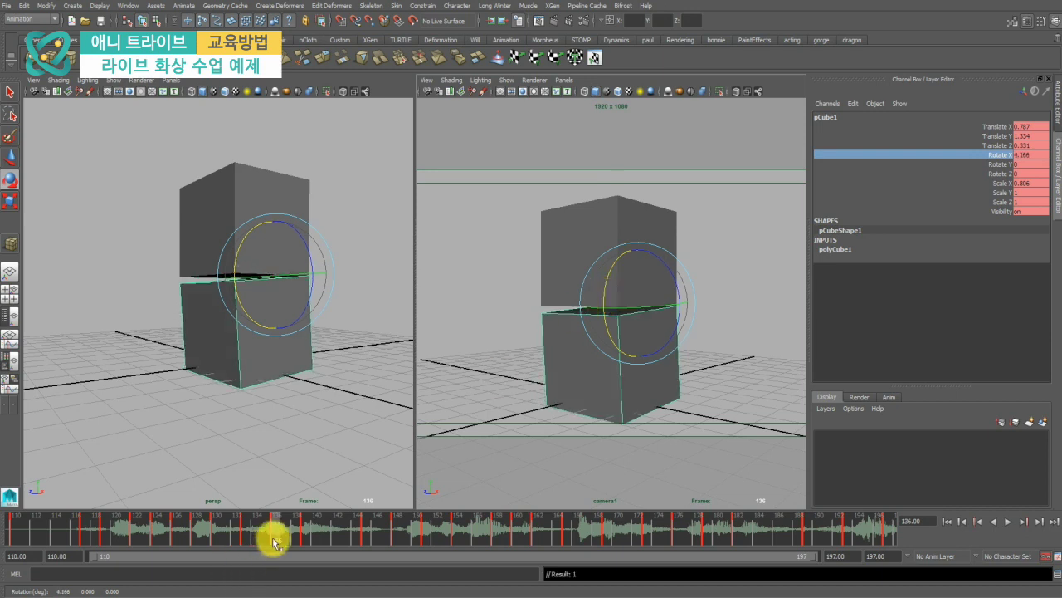
Rotate the lower cube about X to about 1.8 degrees at frame 139, and replay the accents from frame 133 to 149.
{"action": "left_click_drag", "start_coordinate": [277, 537], "coordinate": [306, 535]}
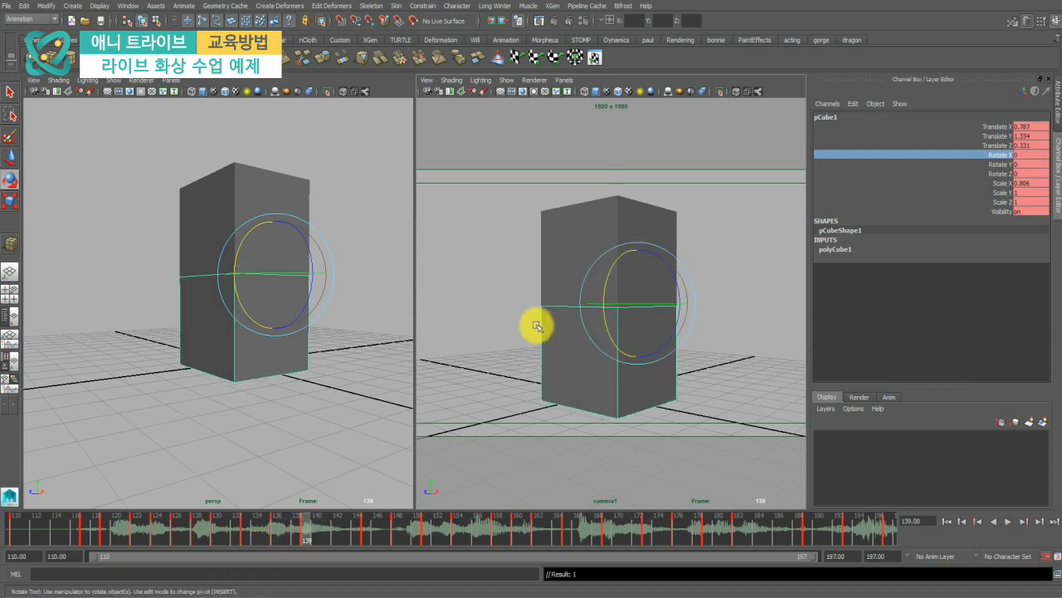
{"action": "left_click_drag", "start_coordinate": [603, 289], "coordinate": [602, 290]}
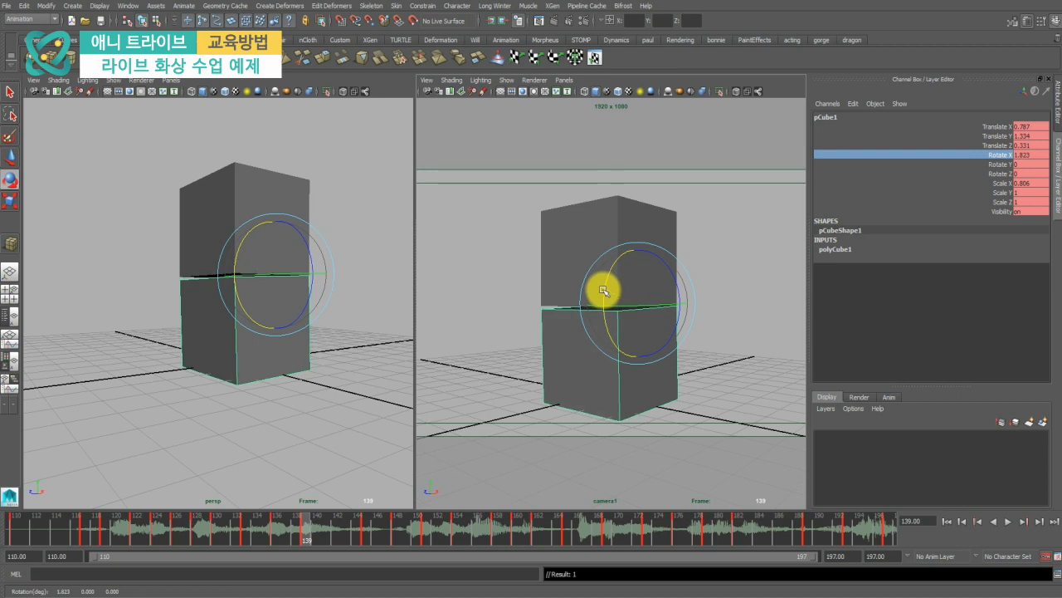
{"action": "left_click", "coordinate": [247, 540]}
{"action": "key", "text": "alt+v"}
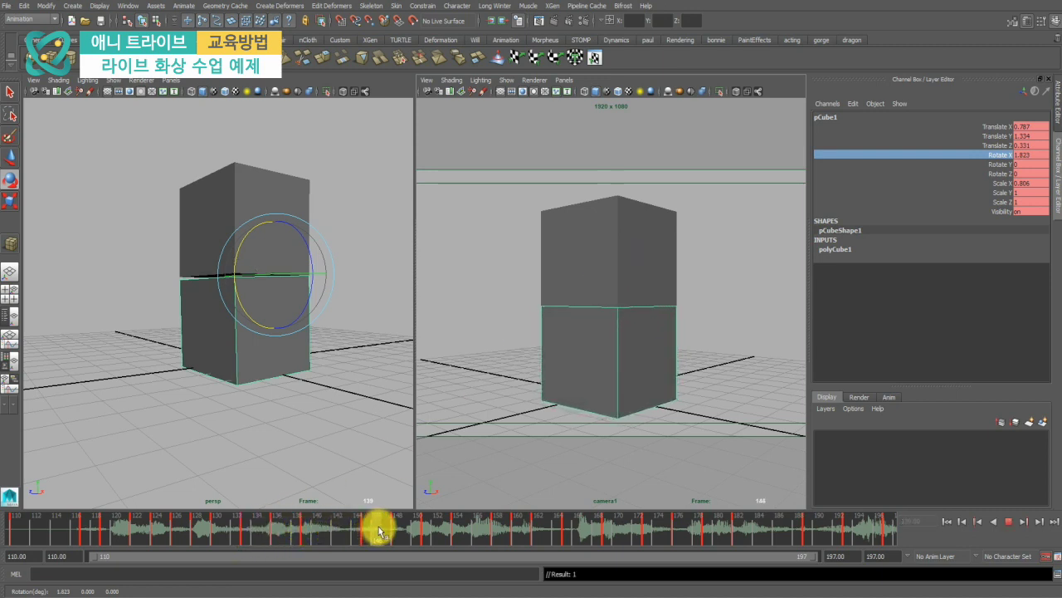
{"action": "key", "text": "alt+v"}
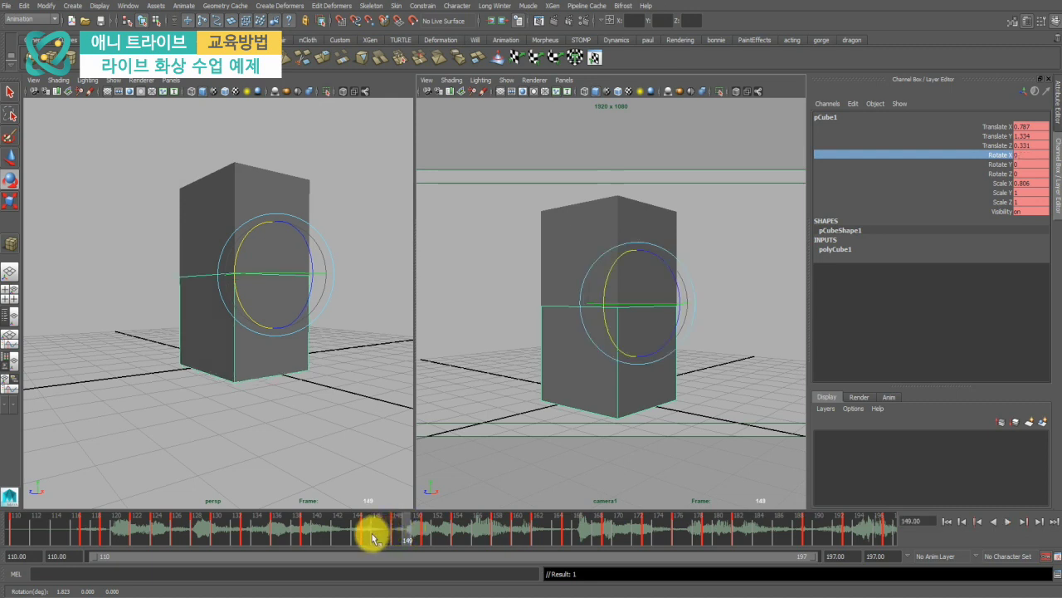
Rotate and key the lower cube about X at about 2 degrees on frame 145, and review the motion up to frame 151.
{"action": "left_click", "coordinate": [366, 535]}
{"action": "left_click_drag", "start_coordinate": [605, 273], "coordinate": [609, 280]}
{"action": "key", "text": "s"}
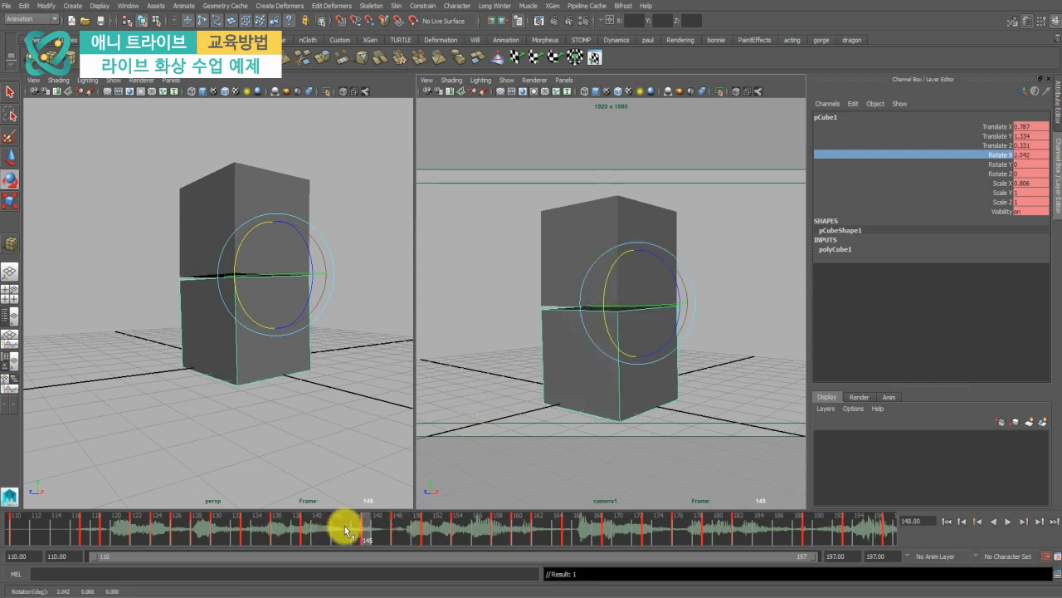
{"action": "left_click_drag", "start_coordinate": [307, 529], "coordinate": [407, 532]}
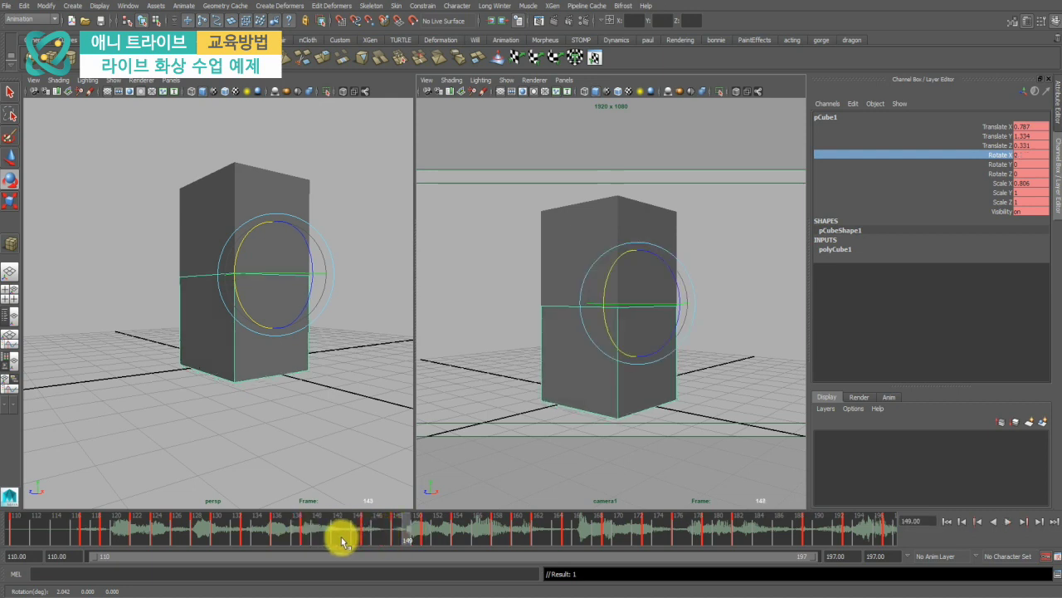
{"action": "key", "text": "alt+v"}
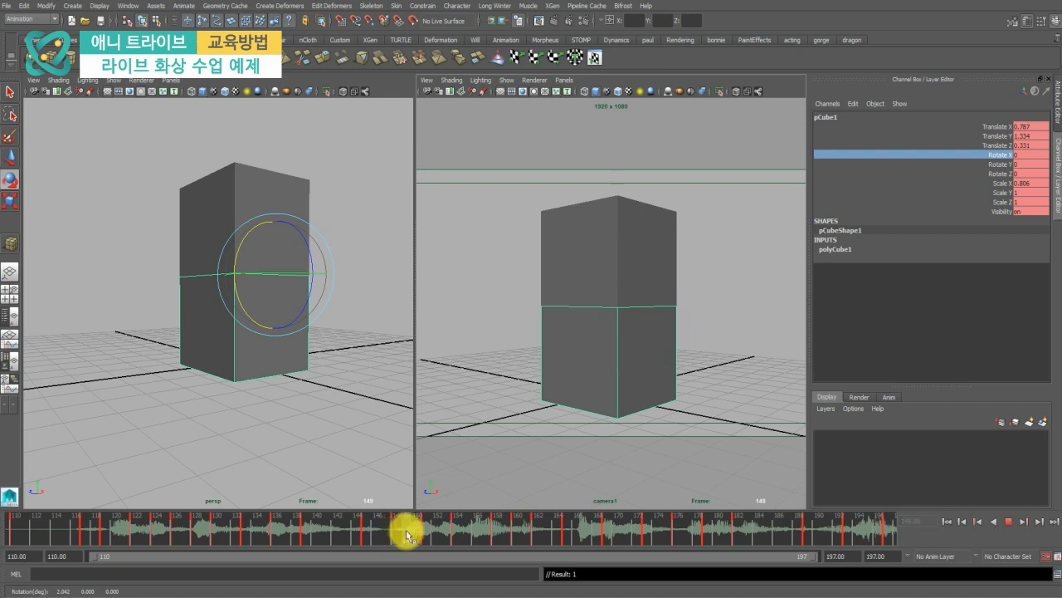
{"action": "left_click", "coordinate": [423, 535]}
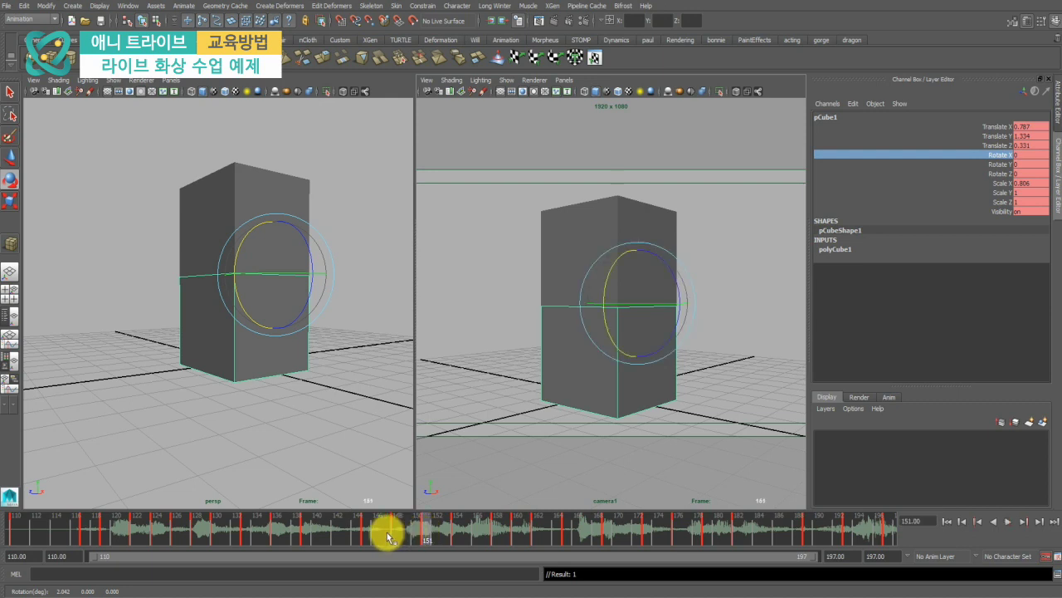
Rotate the lower cube about X at frame 148, refine it to about 5.2 degrees against the preceding accents, and key it.
{"action": "left_click", "coordinate": [391, 535]}
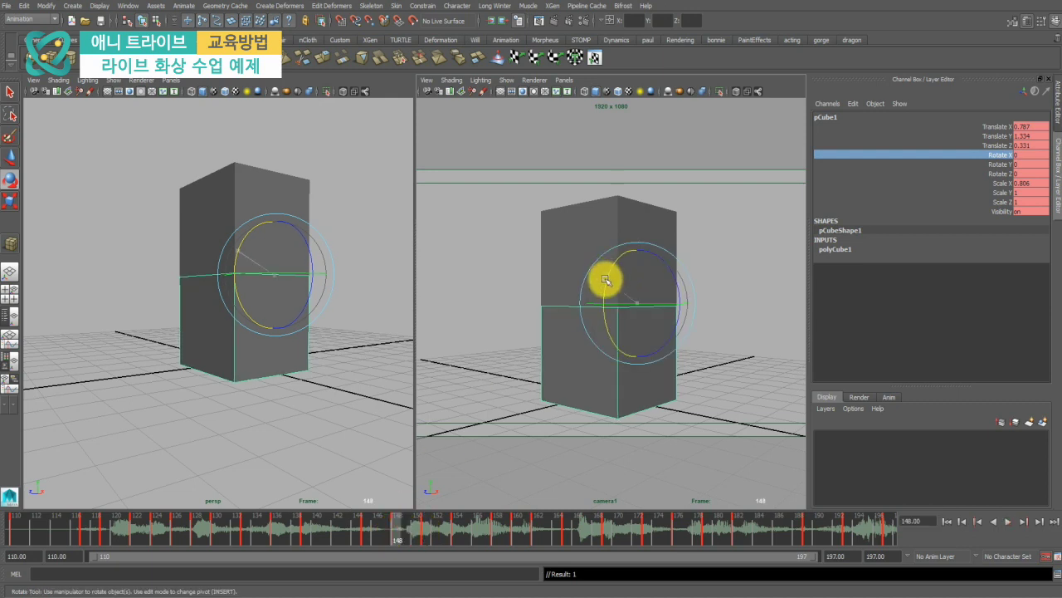
{"action": "left_click_drag", "start_coordinate": [605, 279], "coordinate": [600, 280]}
{"action": "double_click", "coordinate": [338, 537]}
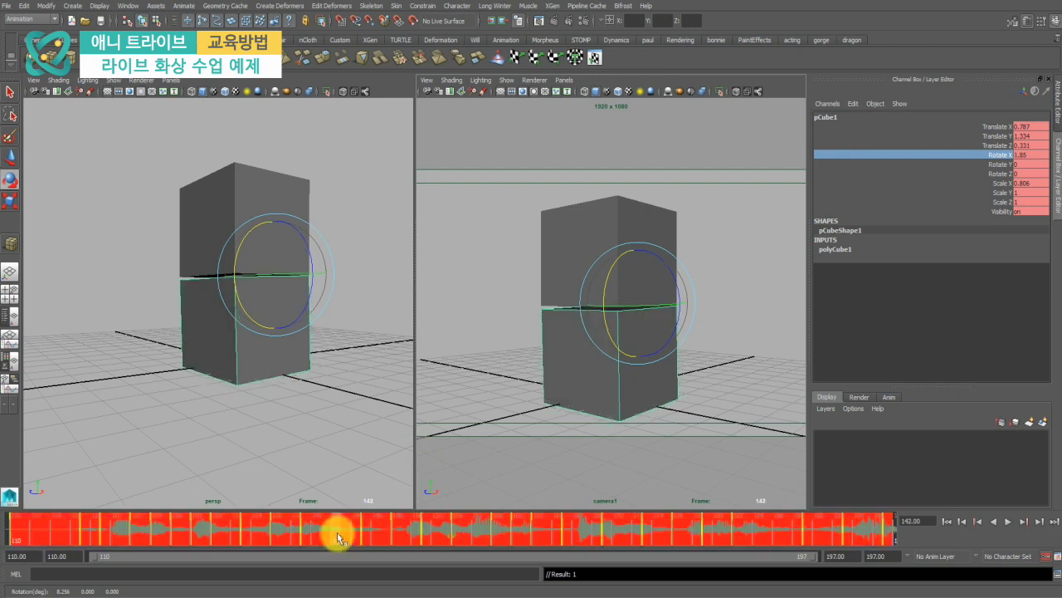
{"action": "left_click", "coordinate": [358, 532]}
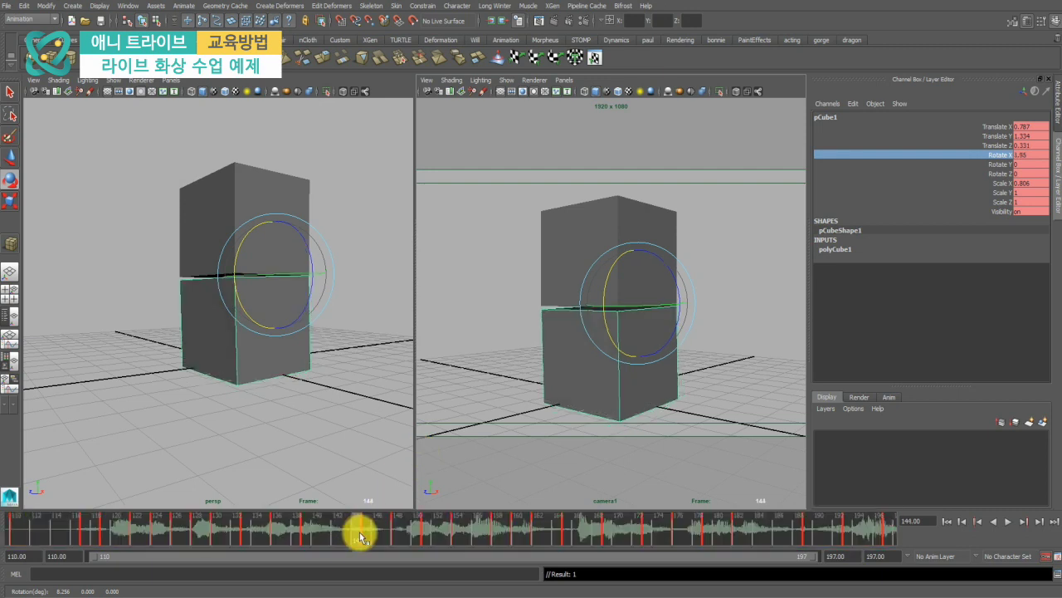
{"action": "left_click_drag", "start_coordinate": [359, 535], "coordinate": [393, 537]}
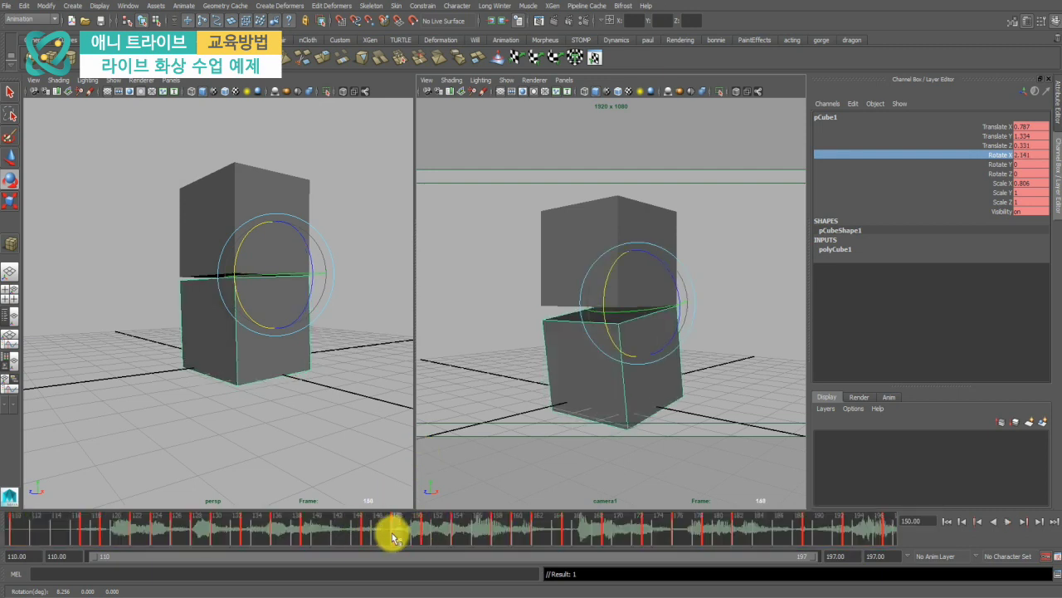
{"action": "left_click_drag", "start_coordinate": [605, 285], "coordinate": [607, 285]}
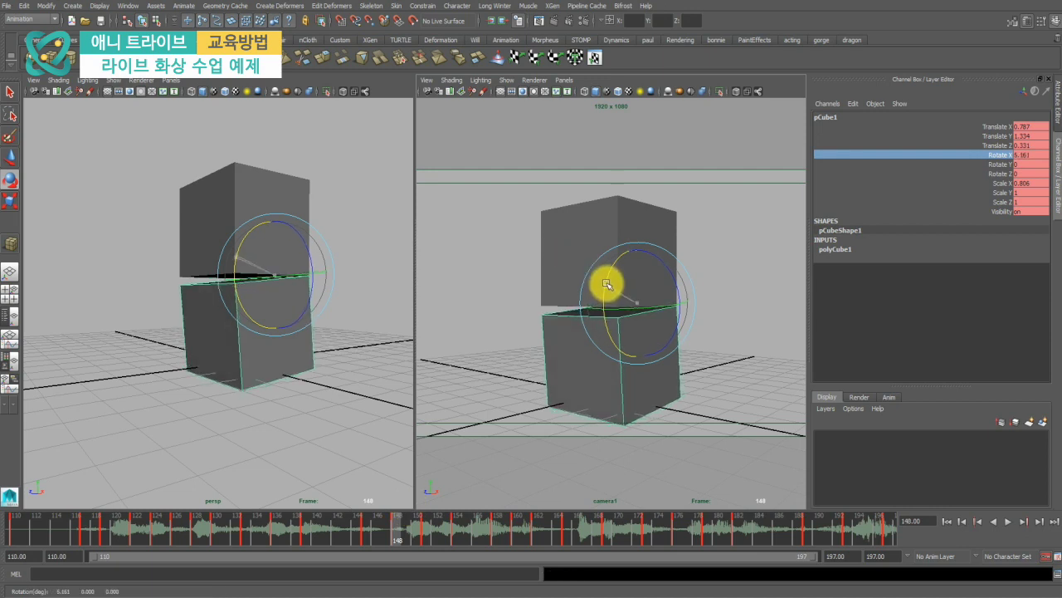
{"action": "key", "text": "s"}
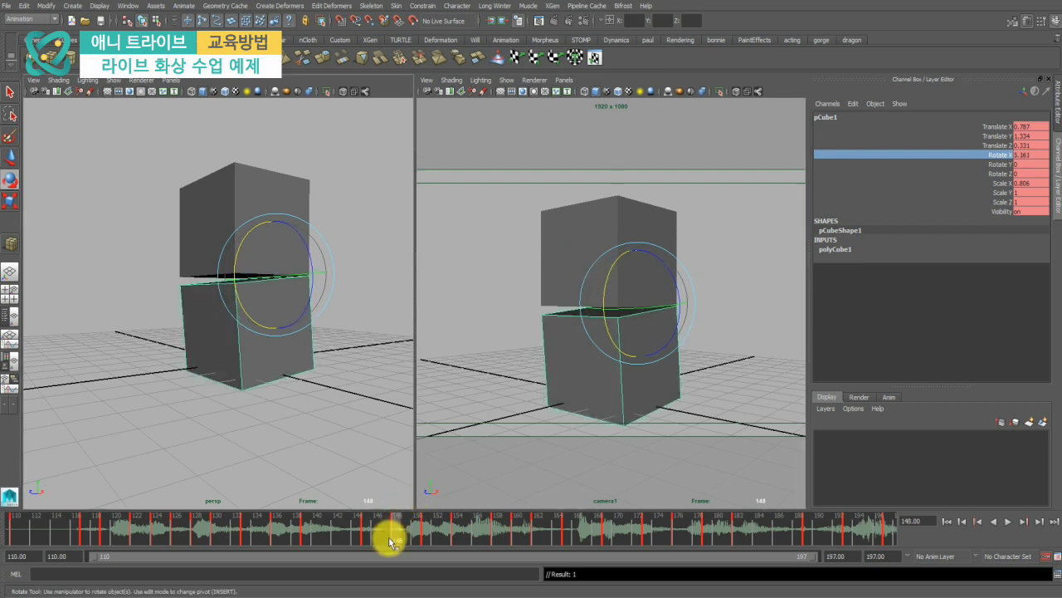
Rotate the lower cube about X to about 1.4 degrees at frame 151 and about 2.6 degrees at frame 154.
{"action": "key", "text": "alt+v"}
{"action": "left_click", "coordinate": [422, 536]}
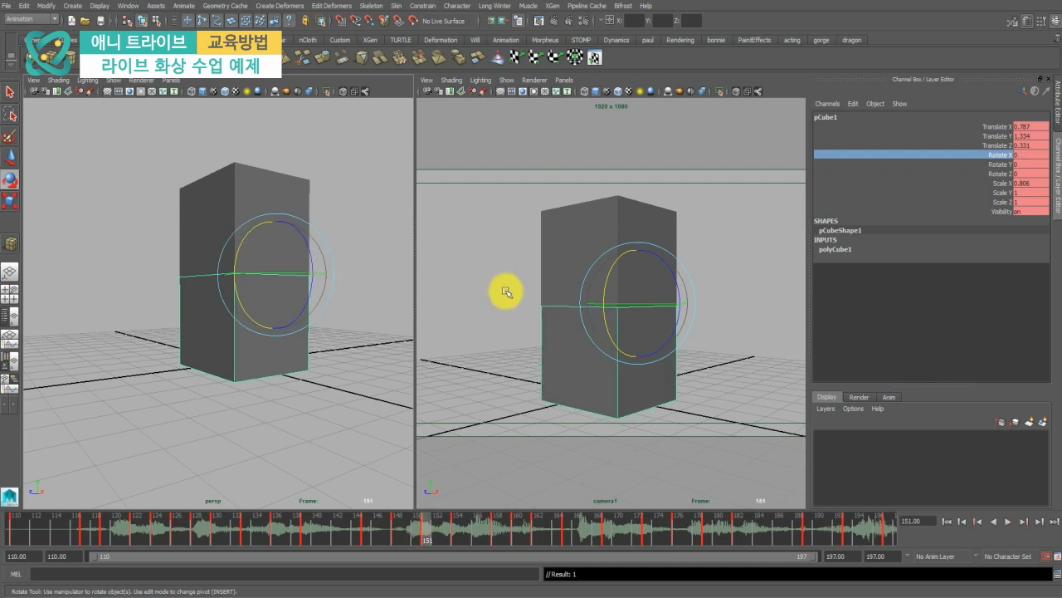
{"action": "left_click_drag", "start_coordinate": [609, 275], "coordinate": [607, 271]}
{"action": "left_click_drag", "start_coordinate": [402, 539], "coordinate": [464, 532]}
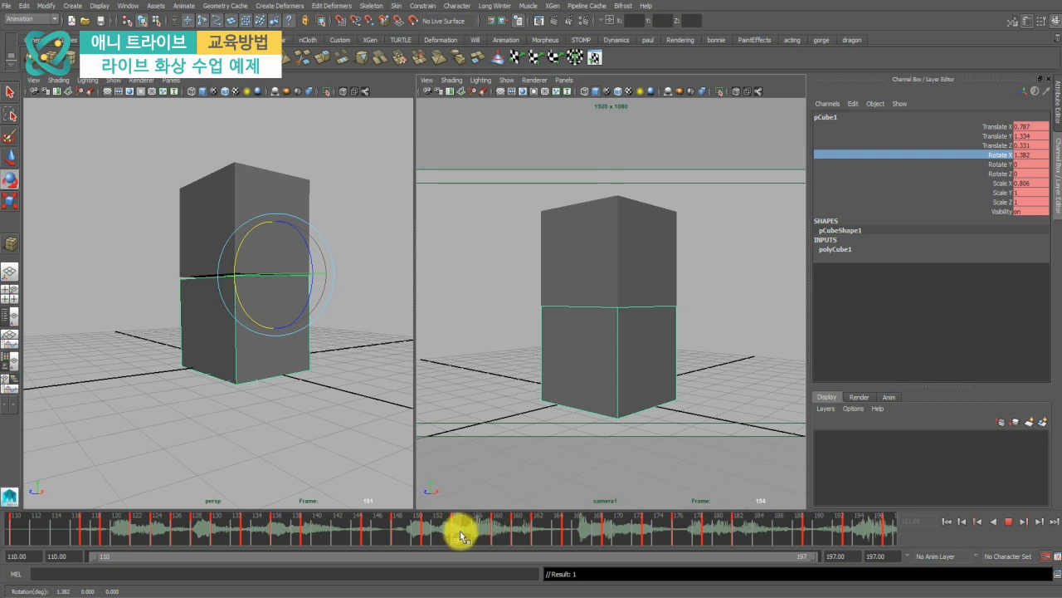
{"action": "left_click_drag", "start_coordinate": [605, 273], "coordinate": [608, 283]}
{"action": "key", "text": "s"}
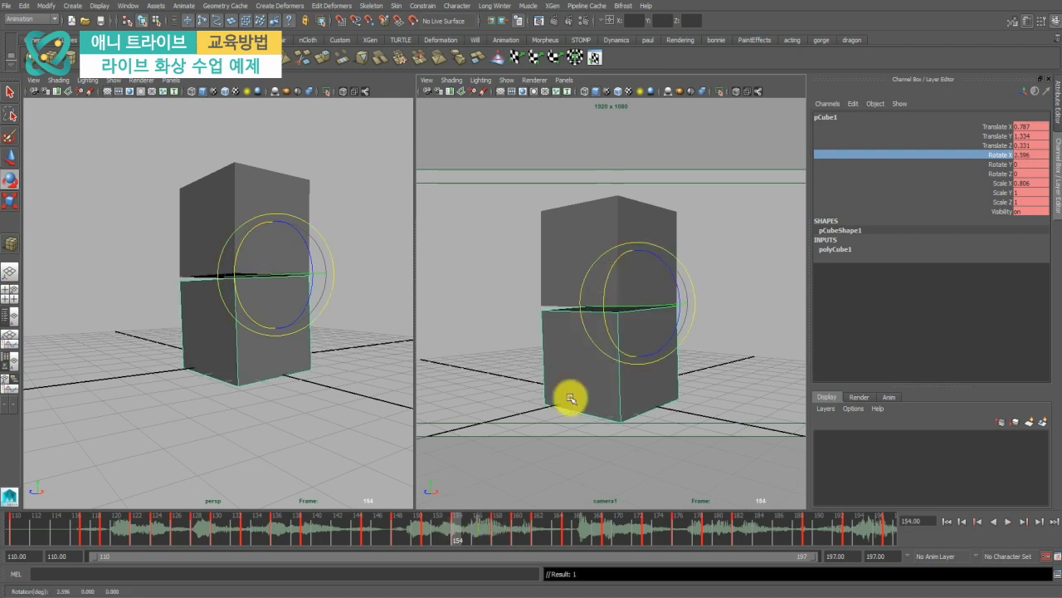
Rotate the lower cube about X to about 4.3 degrees at frame 158.
{"action": "double_click", "coordinate": [430, 531]}
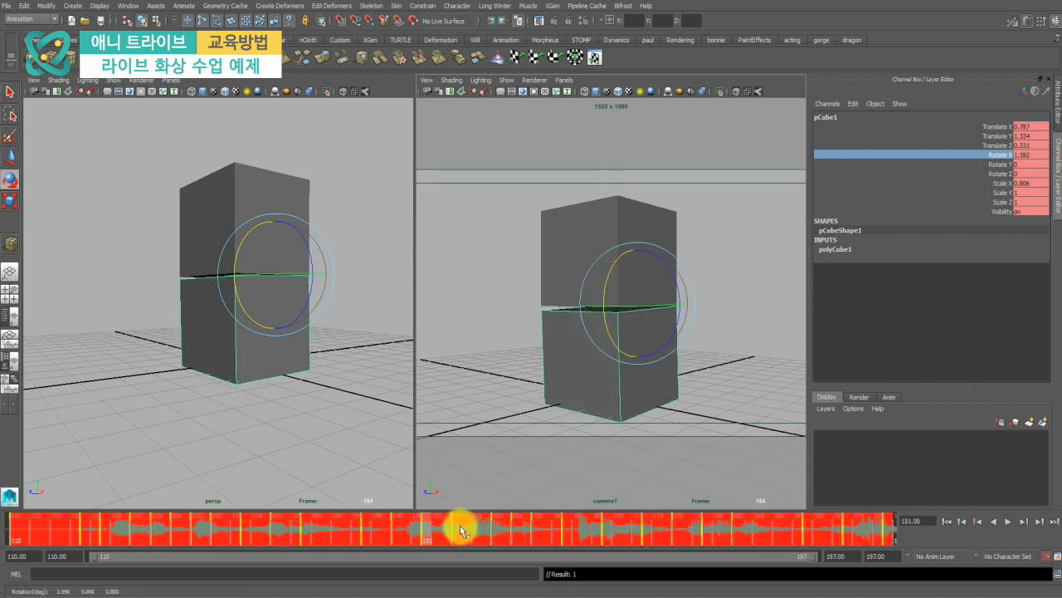
{"action": "left_click_drag", "start_coordinate": [458, 524], "coordinate": [492, 530]}
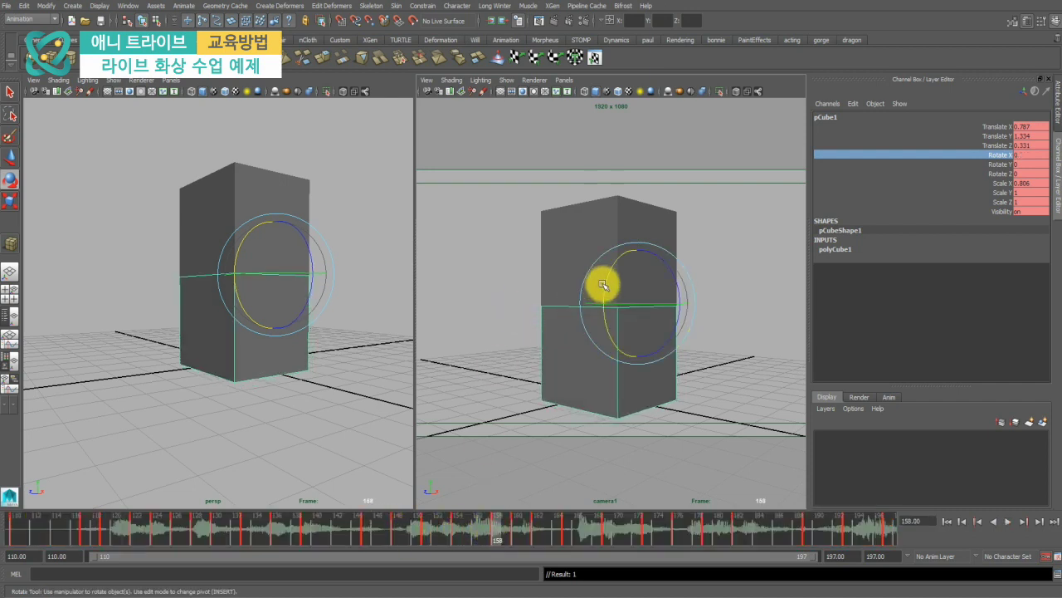
{"action": "left_click_drag", "start_coordinate": [600, 281], "coordinate": [607, 290]}
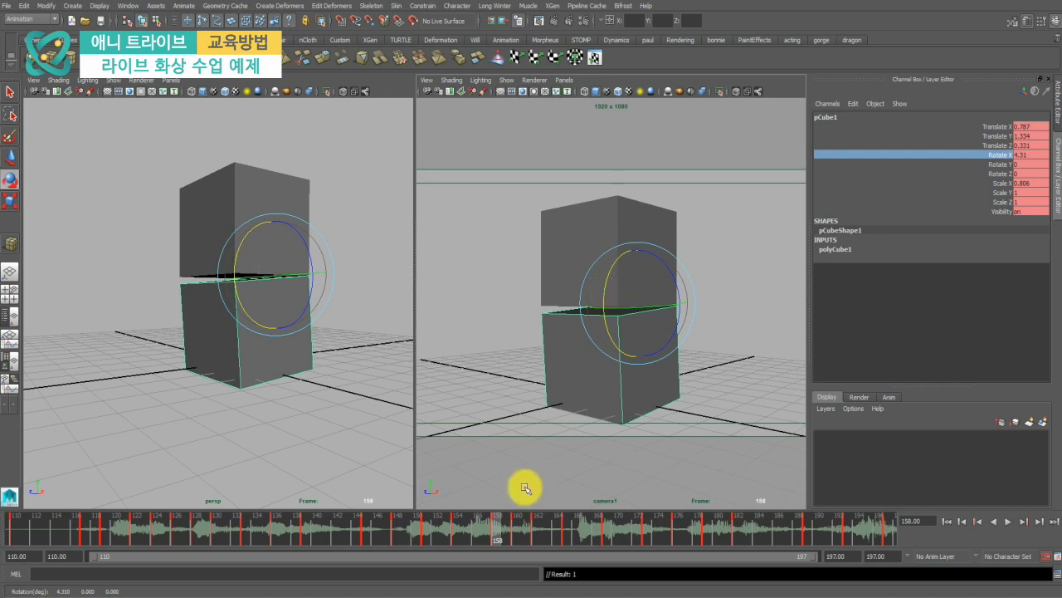
Review the accents around frames 148 to 155, and rotate the lower cube open to about 8.7 degrees in X at frame 155.
{"action": "left_click_drag", "start_coordinate": [385, 534], "coordinate": [455, 530]}
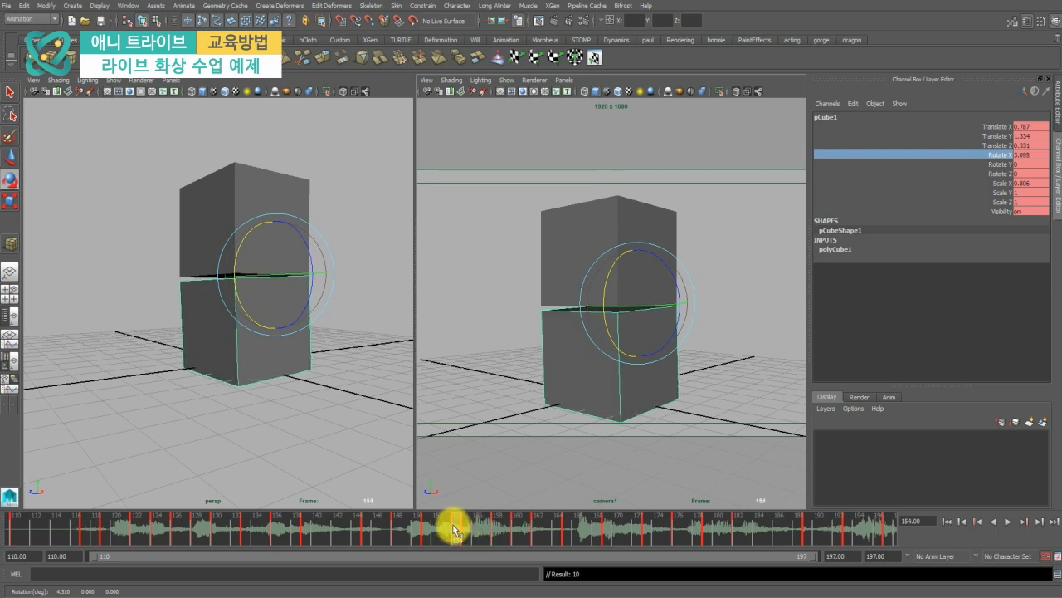
{"action": "double_click", "coordinate": [451, 540]}
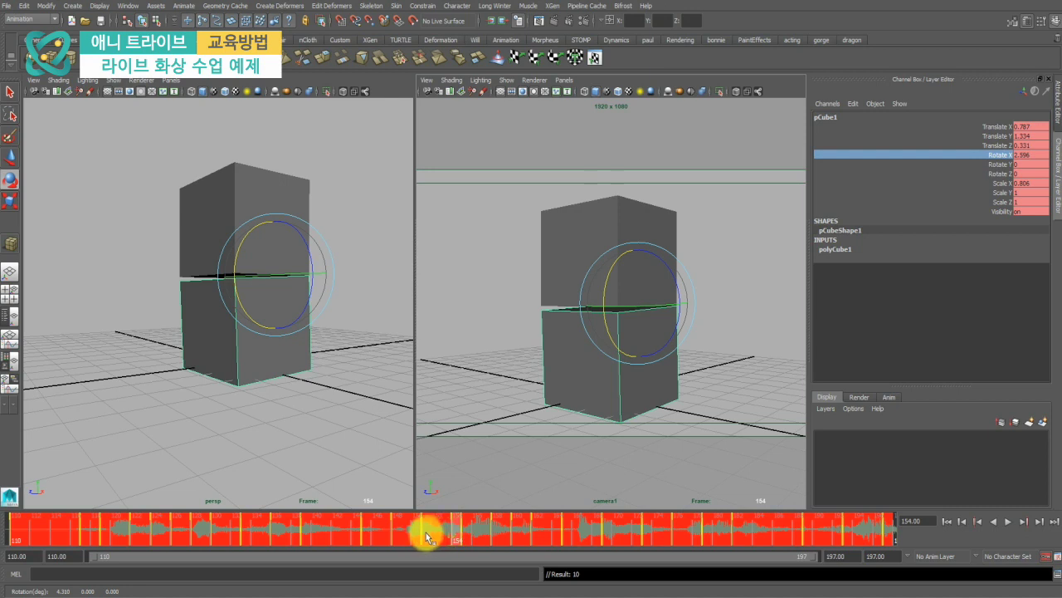
{"action": "left_click", "coordinate": [405, 533]}
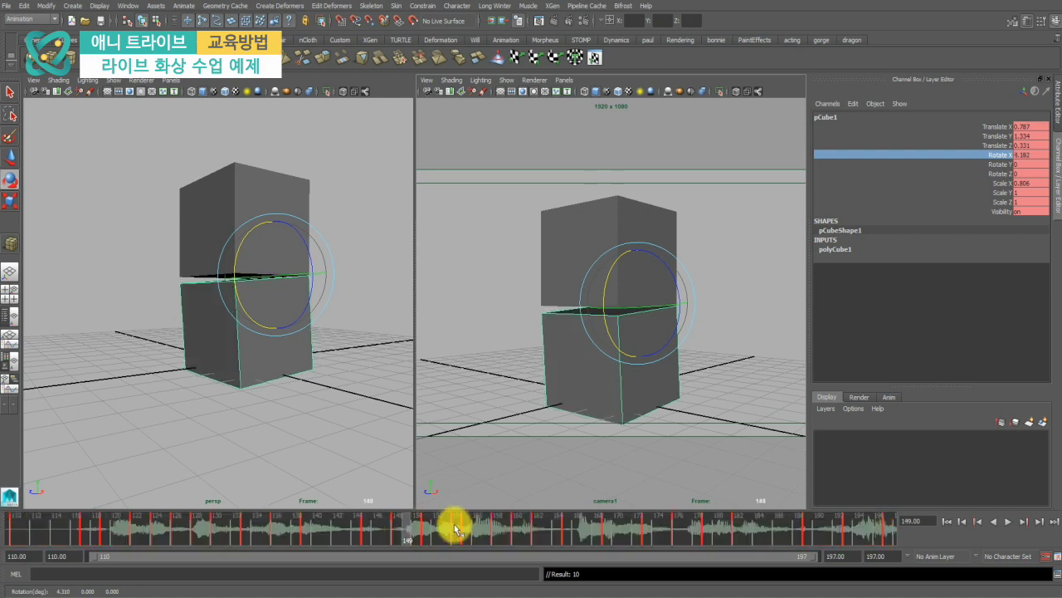
{"action": "left_click", "coordinate": [455, 526]}
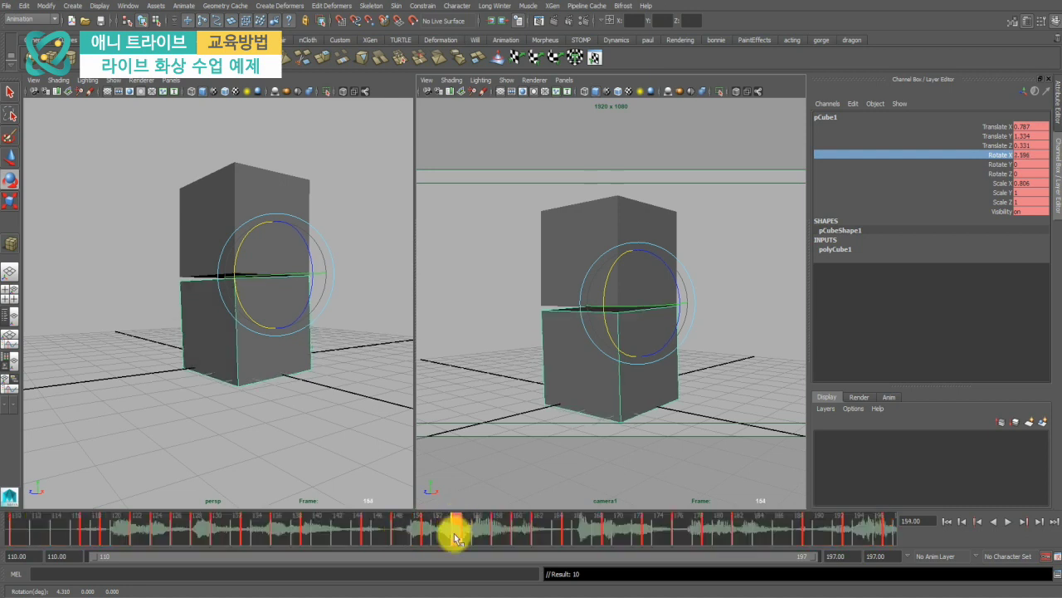
{"action": "mouse_move", "coordinate": [455, 538]}
{"action": "left_mouse_down"}
{"action": "mouse_move", "coordinate": [439, 534]}
{"action": "mouse_move", "coordinate": [466, 522]}
{"action": "left_mouse_up"}
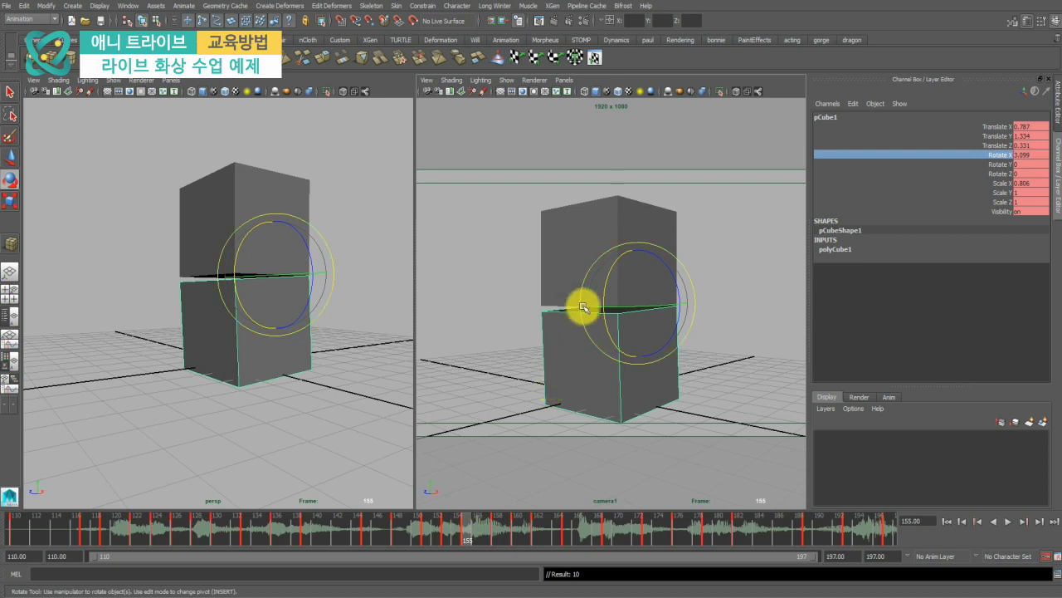
{"action": "left_click_drag", "start_coordinate": [603, 289], "coordinate": [601, 299]}
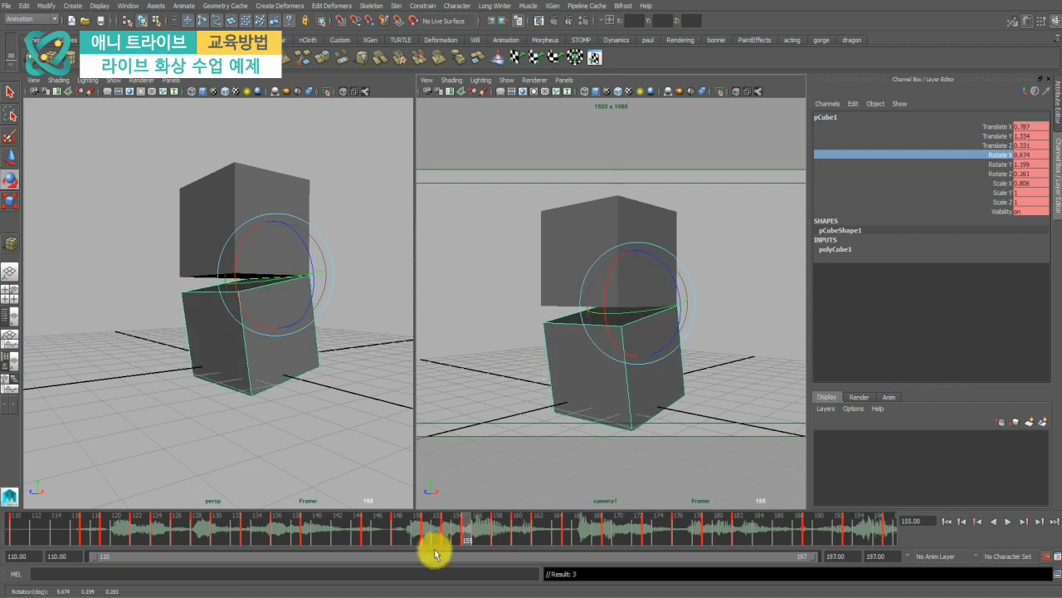
Refine the lower cube's opening across frames 150 to 160, rotating it about X to about 1.9 degrees at frame 158 and keying it.
{"action": "left_click_drag", "start_coordinate": [412, 536], "coordinate": [512, 530]}
{"action": "left_click_drag", "start_coordinate": [610, 294], "coordinate": [605, 296]}
{"action": "mouse_move", "coordinate": [482, 534]}
{"action": "left_mouse_down"}
{"action": "mouse_move", "coordinate": [498, 522]}
{"action": "mouse_move", "coordinate": [535, 532]}
{"action": "mouse_move", "coordinate": [496, 531]}
{"action": "left_mouse_up"}
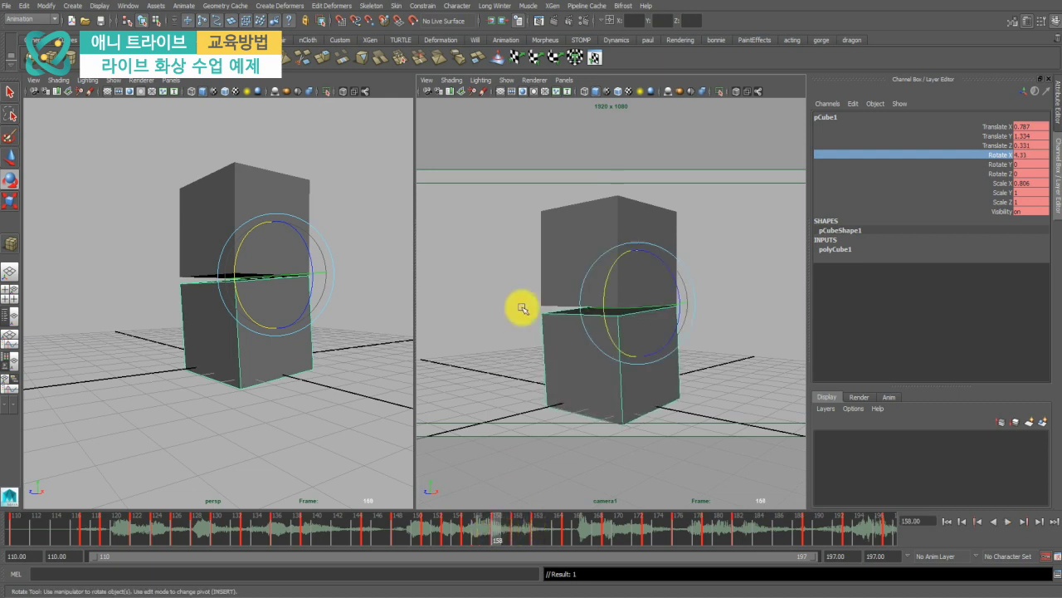
{"action": "left_click_drag", "start_coordinate": [603, 290], "coordinate": [600, 287]}
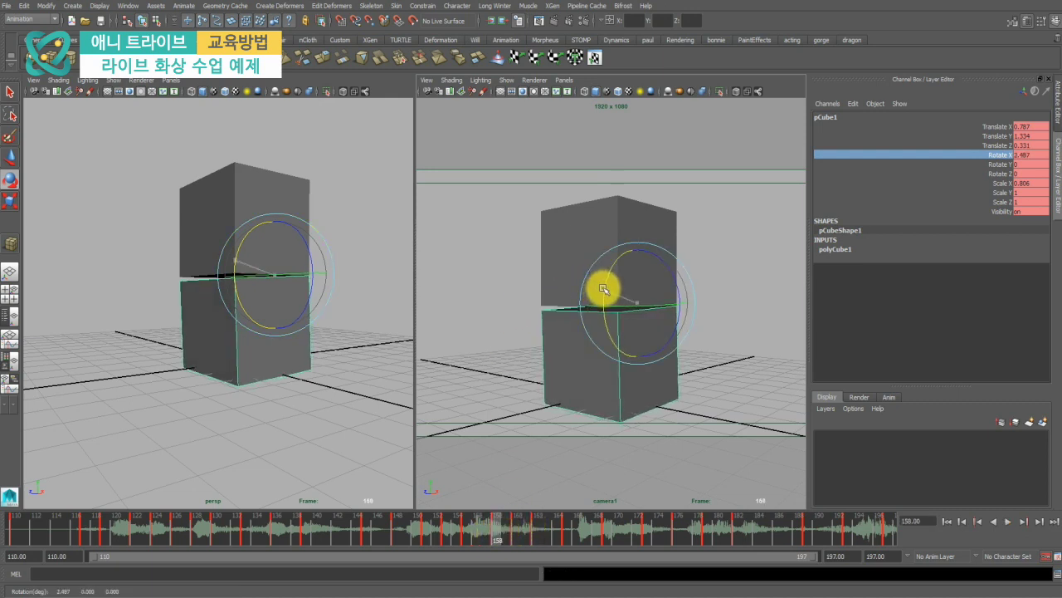
{"action": "key", "text": "s"}
{"action": "key", "text": "alt+v"}
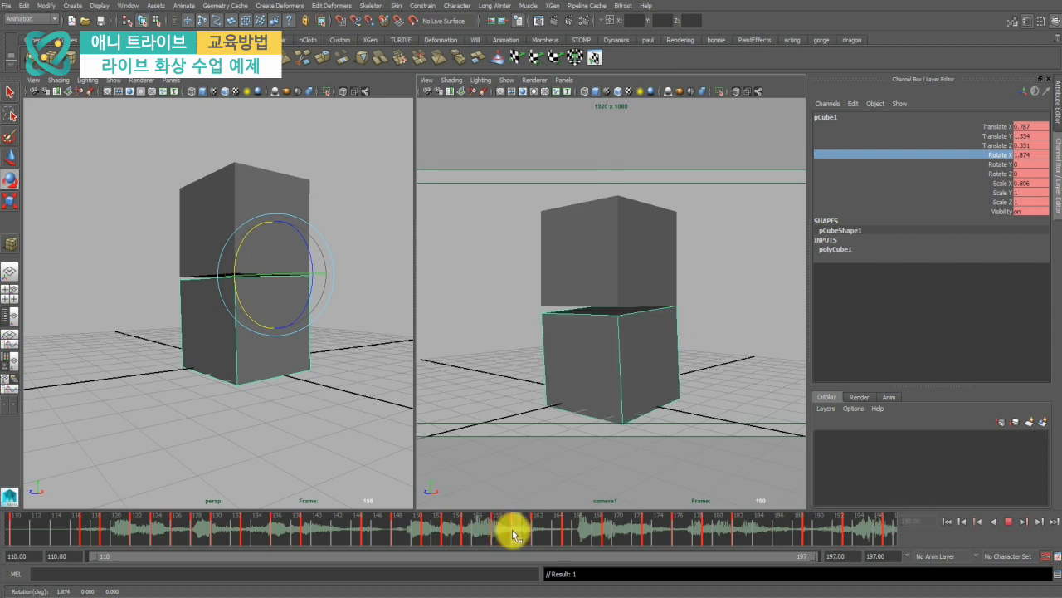
Rotate the lower cube about X to about 1.3 degrees at frame 162 and key the pose.
{"action": "left_click_drag", "start_coordinate": [519, 532], "coordinate": [537, 533]}
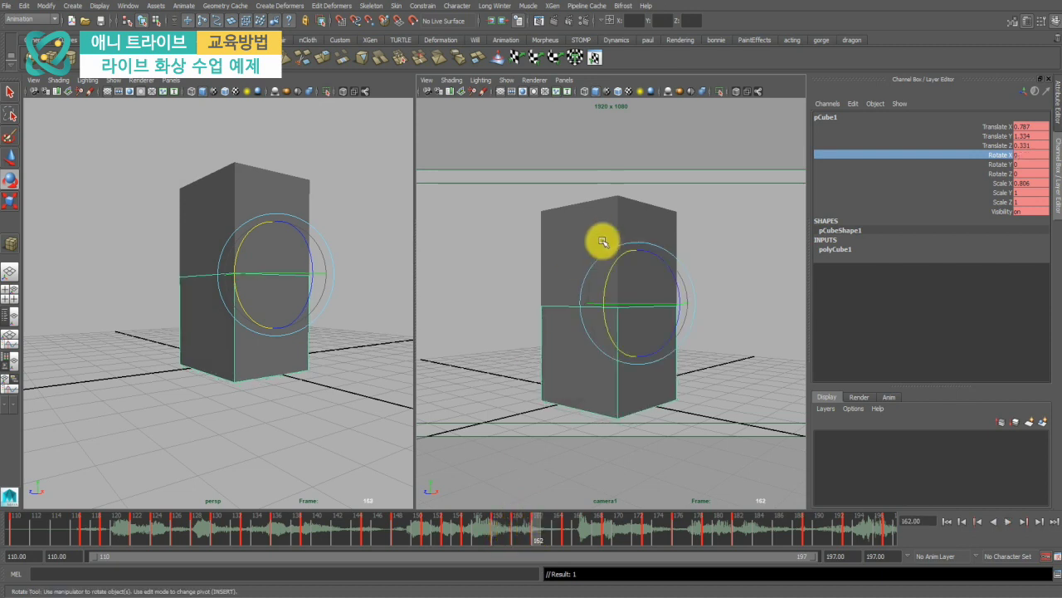
{"action": "left_click_drag", "start_coordinate": [603, 275], "coordinate": [607, 276]}
{"action": "key", "text": "ctrl+z"}
{"action": "key", "text": "ctrl+z"}
{"action": "key", "text": "s"}
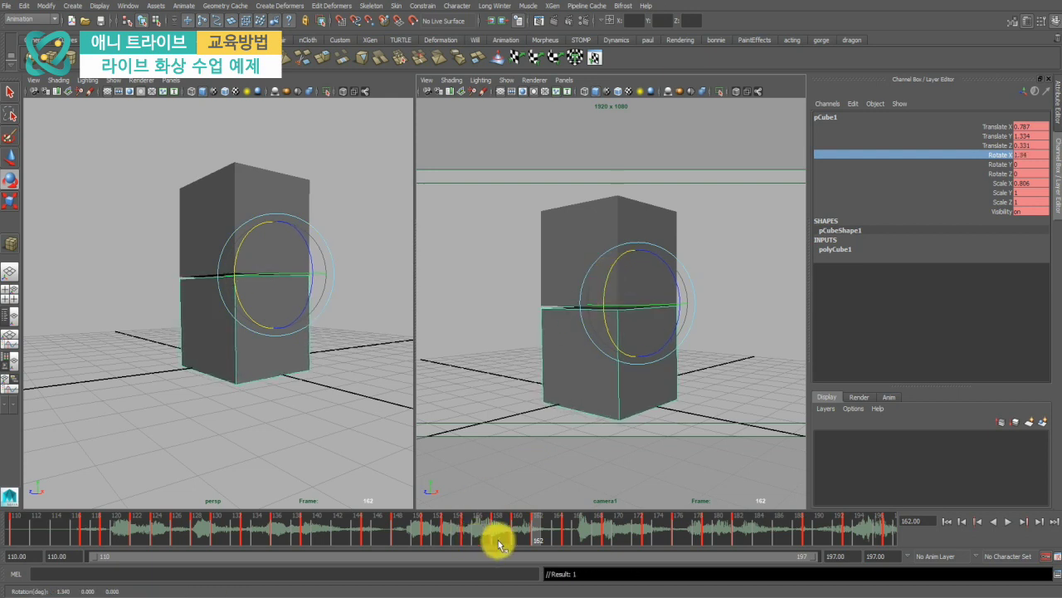
Rotate the lower cube wide open about X to about 21.7 degrees at frame 165 and key the pose.
{"action": "left_click_drag", "start_coordinate": [539, 533], "coordinate": [568, 531]}
{"action": "left_click_drag", "start_coordinate": [606, 288], "coordinate": [609, 313]}
{"action": "key", "text": "s"}
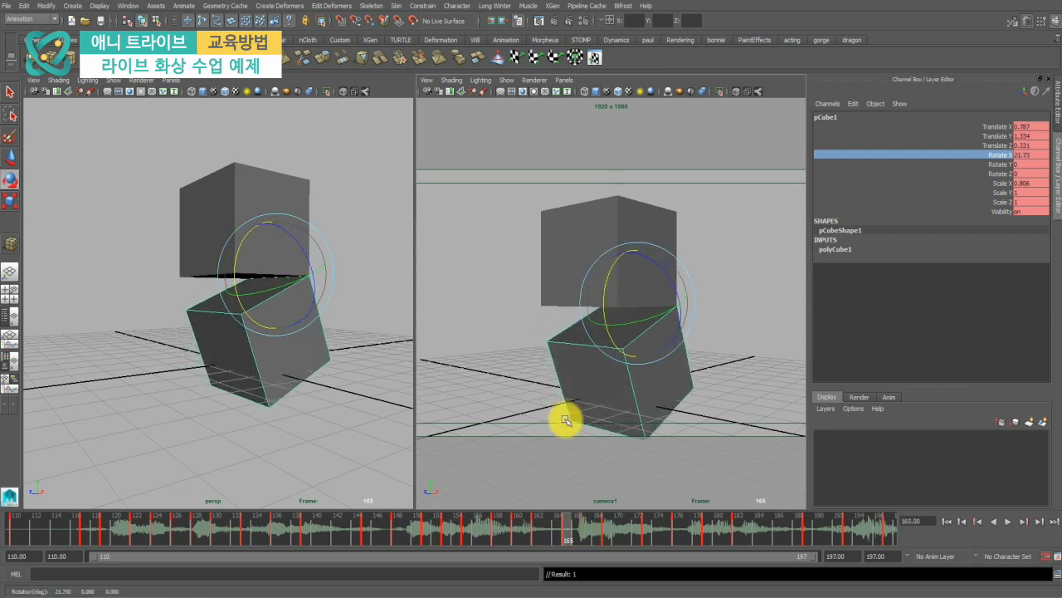
Rotate and key the lower cube about X at frames 169 and 173, refining frame 169 to about 3.6 degrees.
{"action": "left_click", "coordinate": [594, 531]}
{"action": "left_click_drag", "start_coordinate": [594, 531], "coordinate": [612, 526]}
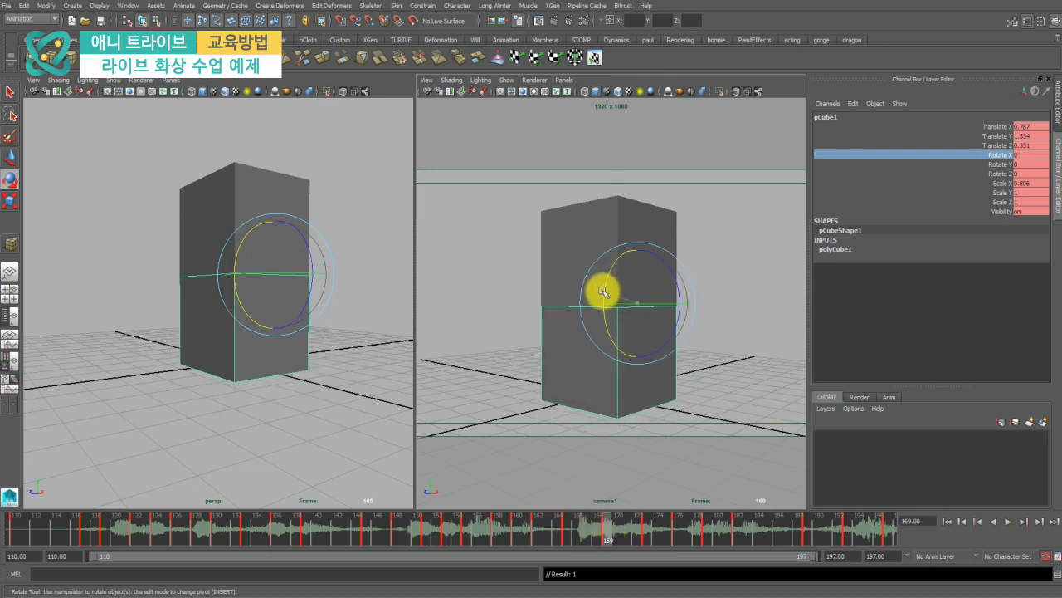
{"action": "left_click_drag", "start_coordinate": [602, 291], "coordinate": [603, 296]}
{"action": "key", "text": "s"}
{"action": "left_click_drag", "start_coordinate": [548, 528], "coordinate": [645, 535]}
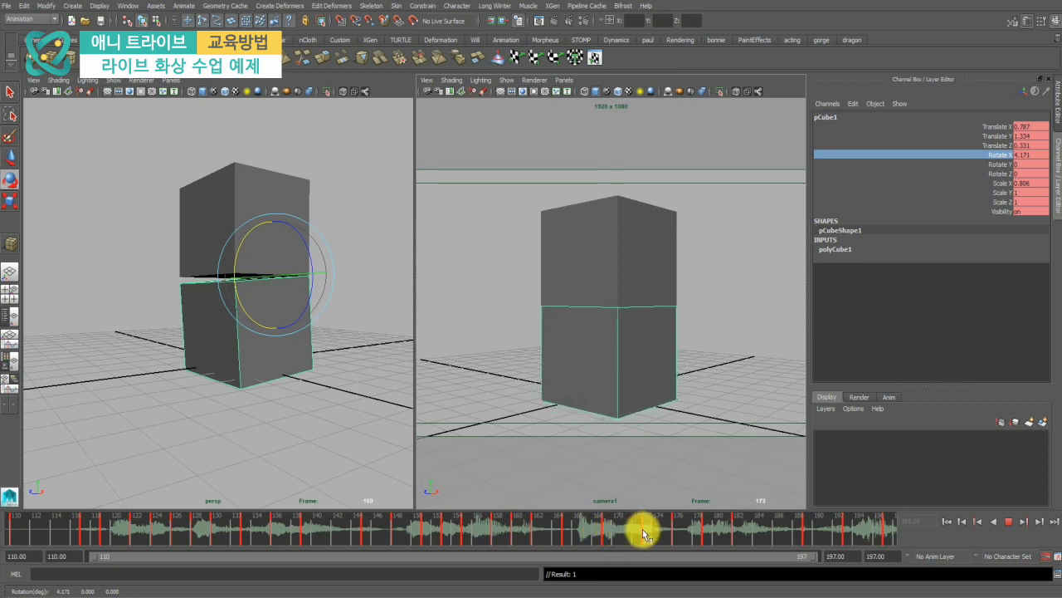
{"action": "left_click_drag", "start_coordinate": [645, 251], "coordinate": [608, 283]}
{"action": "key", "text": "s"}
{"action": "left_click_drag", "start_coordinate": [548, 531], "coordinate": [606, 533]}
{"action": "left_click_drag", "start_coordinate": [606, 286], "coordinate": [607, 285]}
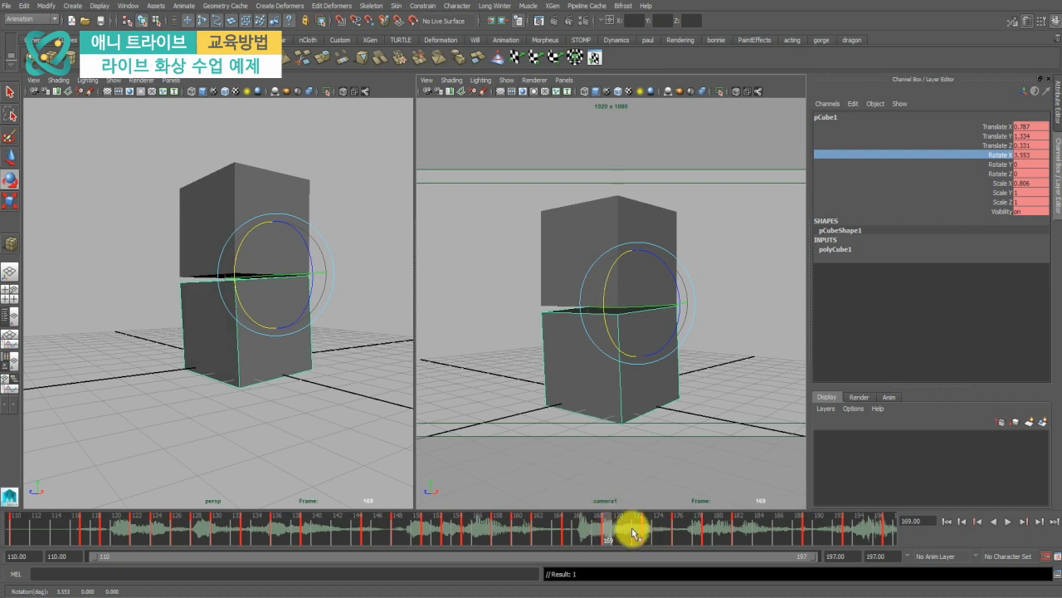
Reduce the lower cube's X rotation at frame 169 to about 2.3 degrees, key it, and check the motion up to frame 173.
{"action": "left_click_drag", "start_coordinate": [649, 531], "coordinate": [607, 527]}
{"action": "key", "text": "alt+period"}
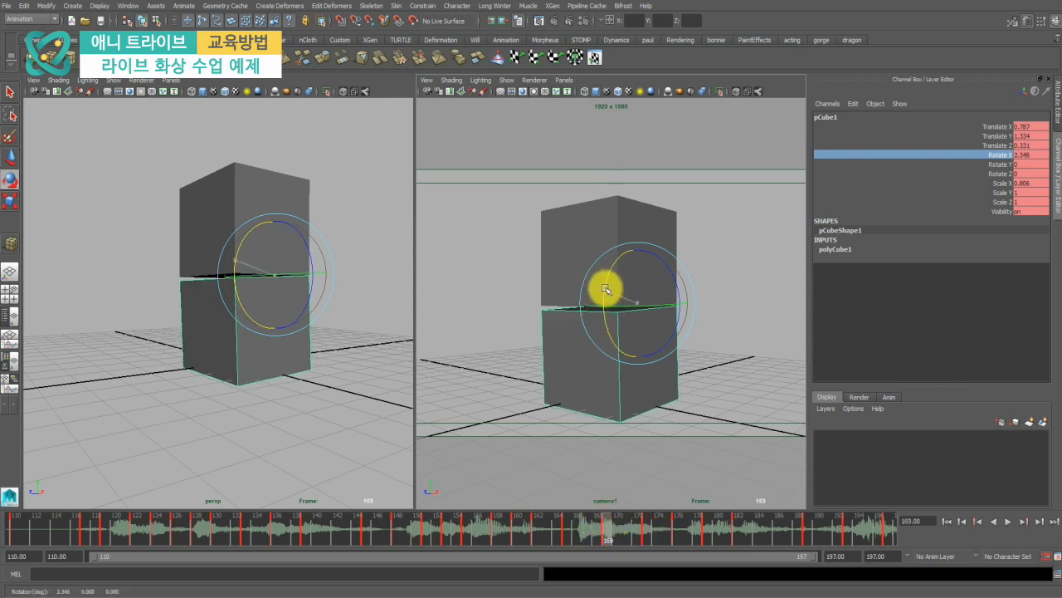
{"action": "left_click_drag", "start_coordinate": [641, 530], "coordinate": [651, 528]}
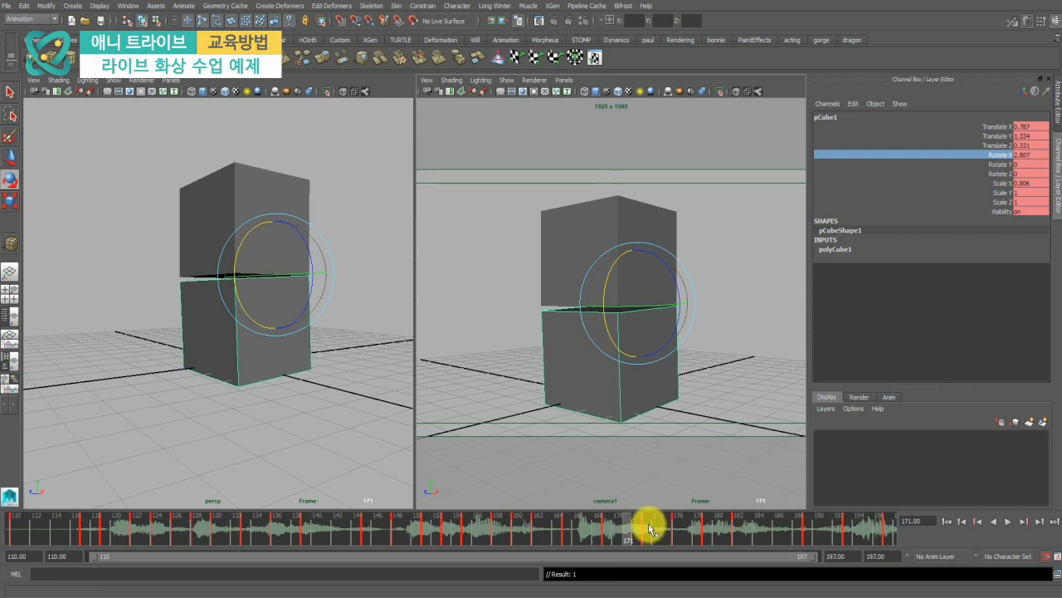
{"action": "key", "text": "alt+period"}
{"action": "key", "text": "alt+period"}
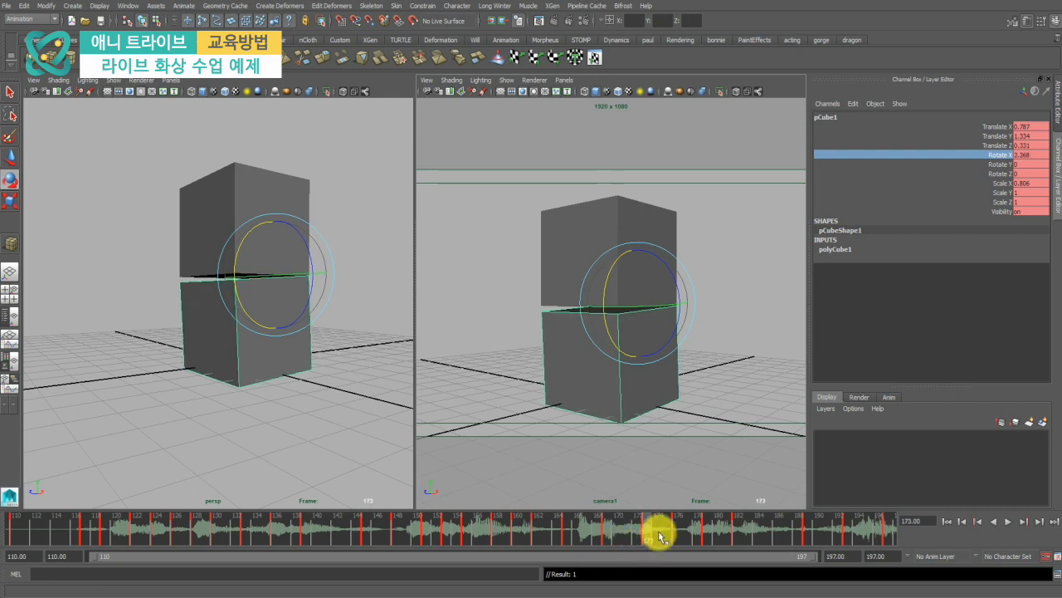
Find the audio accent at frame 176 and rotate the lower cube open about X to about 12.1 degrees there.
{"action": "key", "text": "alt+v"}
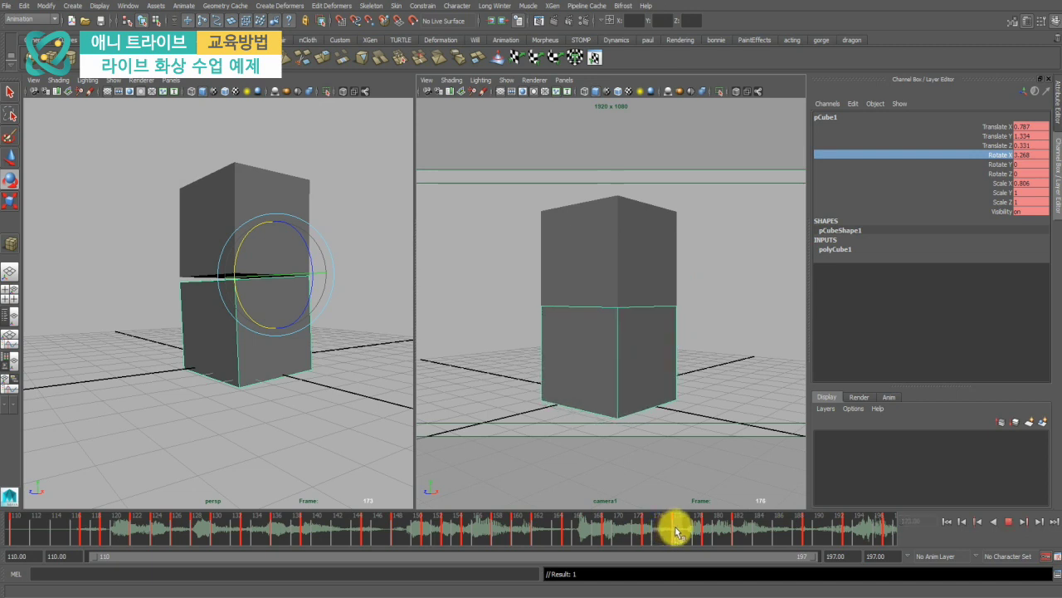
{"action": "left_click", "coordinate": [676, 528]}
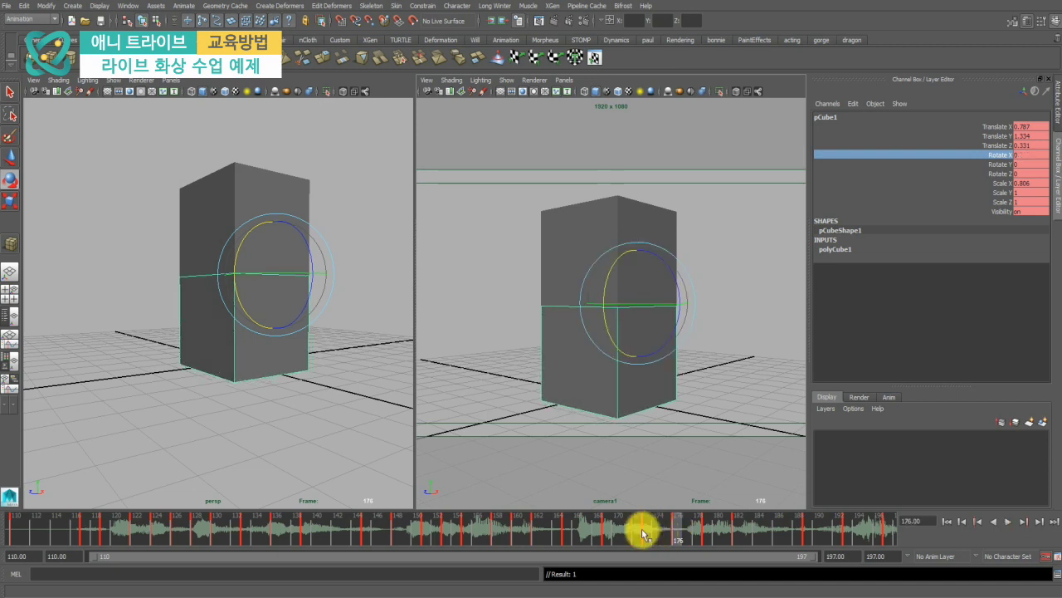
{"action": "mouse_move", "coordinate": [662, 534]}
{"action": "left_mouse_down"}
{"action": "mouse_move", "coordinate": [640, 526]}
{"action": "mouse_move", "coordinate": [702, 524]}
{"action": "mouse_move", "coordinate": [641, 532]}
{"action": "mouse_move", "coordinate": [695, 525]}
{"action": "mouse_move", "coordinate": [675, 531]}
{"action": "left_mouse_up"}
{"action": "left_click", "coordinate": [592, 321]}
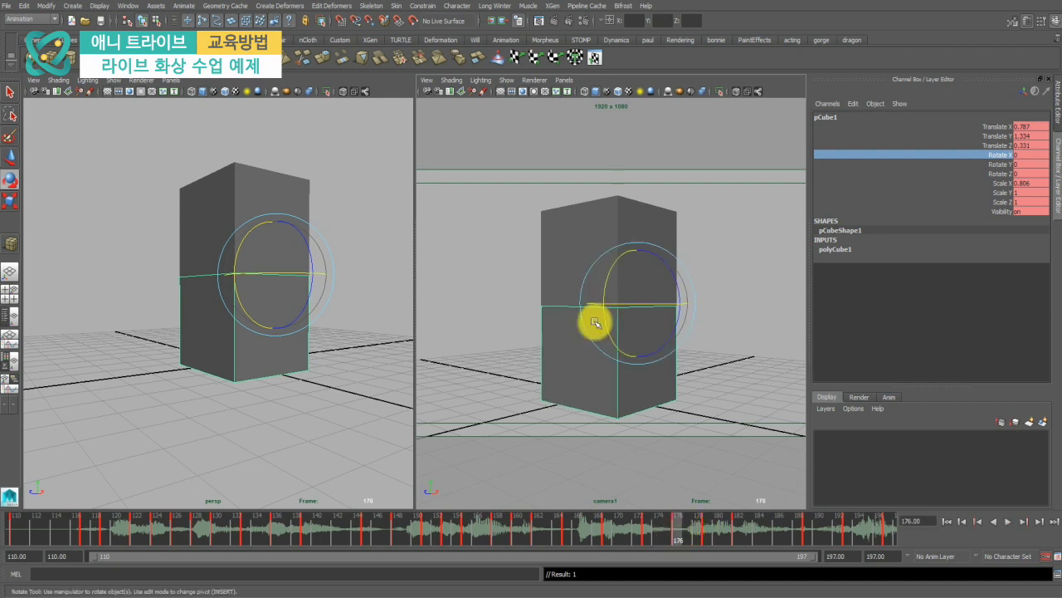
{"action": "left_click_drag", "start_coordinate": [604, 273], "coordinate": [607, 290]}
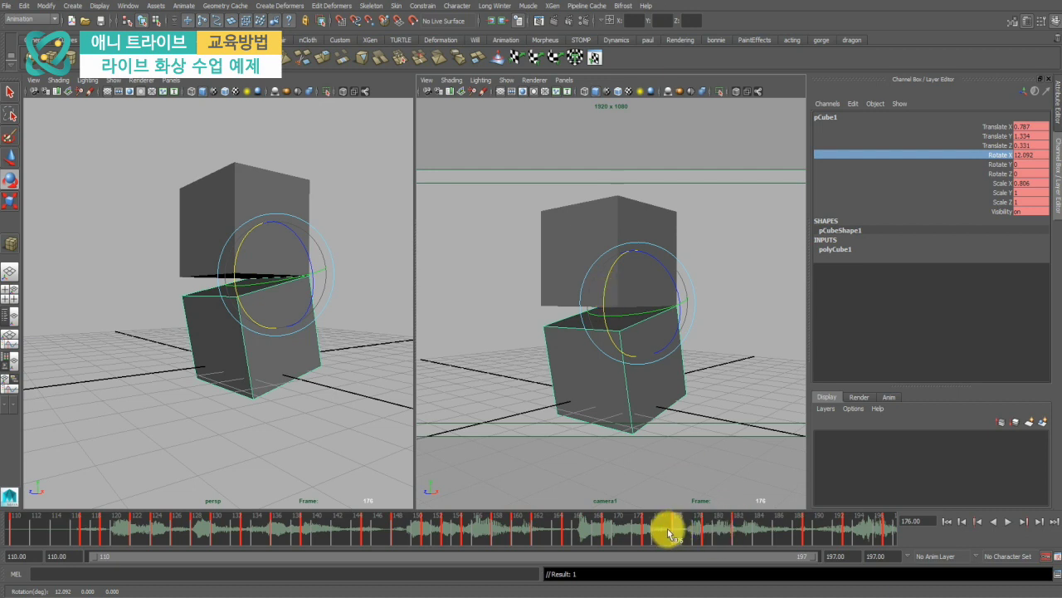
Review the motion and audio from frame 176 onward and rotate the lower cube about X to about 4.7 degrees at frame 182.
{"action": "double_click", "coordinate": [681, 535]}
{"action": "left_click_drag", "start_coordinate": [684, 533], "coordinate": [698, 535]}
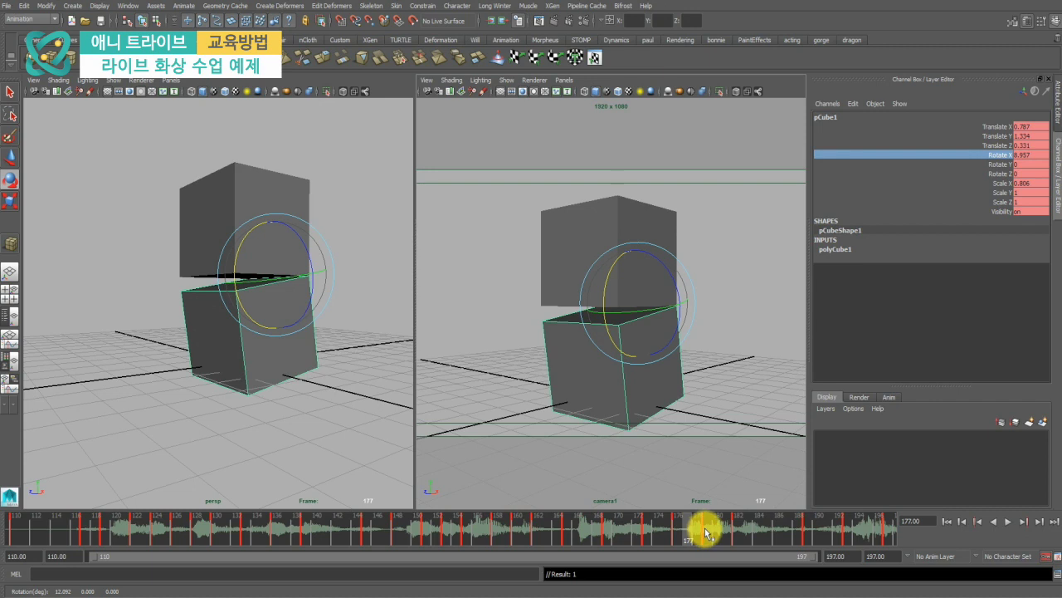
{"action": "left_click_drag", "start_coordinate": [697, 535], "coordinate": [716, 534]}
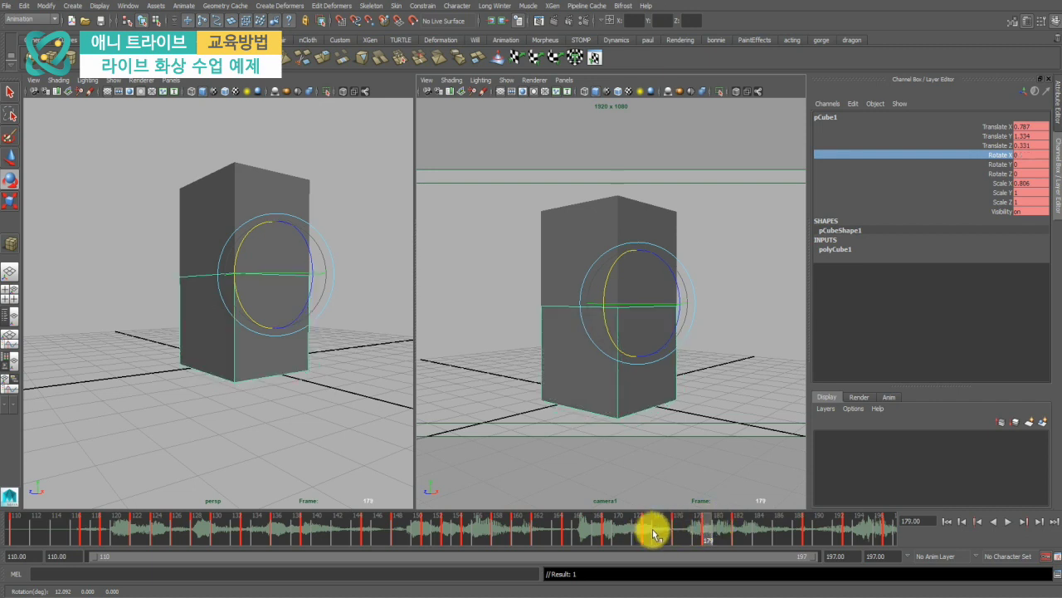
{"action": "key", "text": "alt+v"}
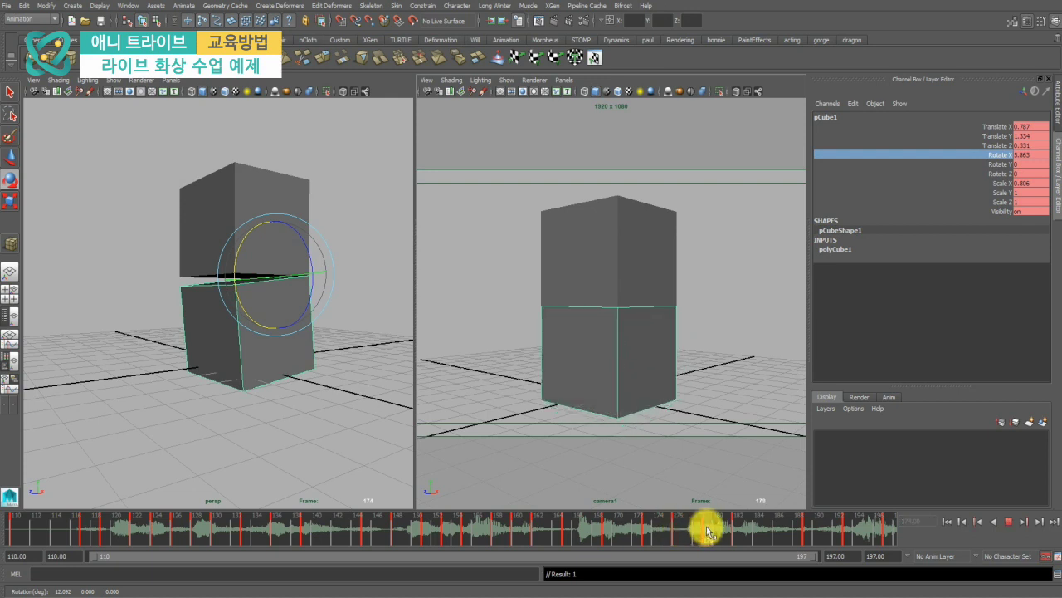
{"action": "left_click", "coordinate": [724, 535]}
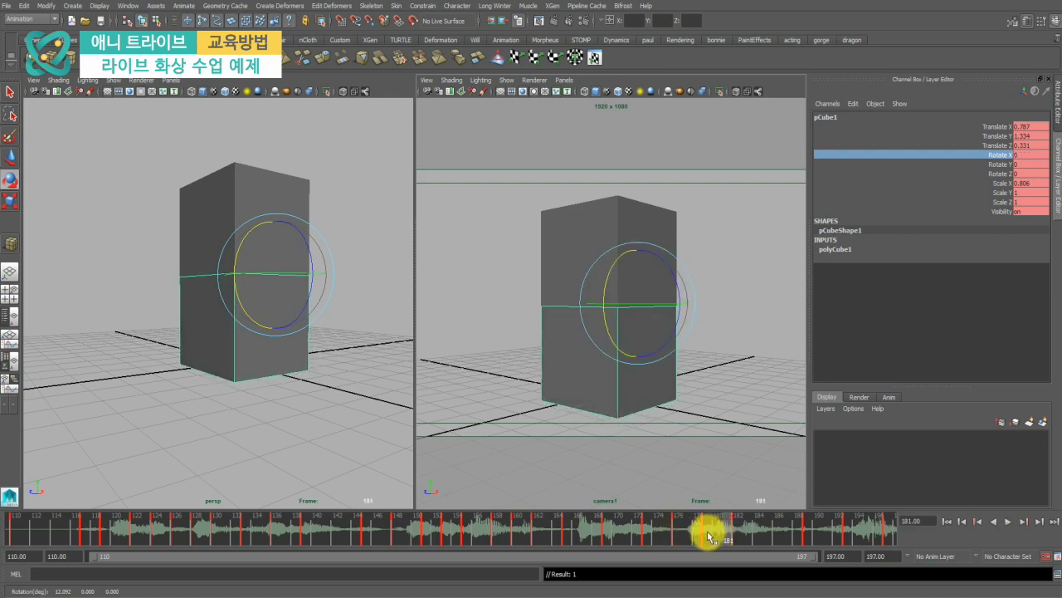
{"action": "key", "text": "alt+v"}
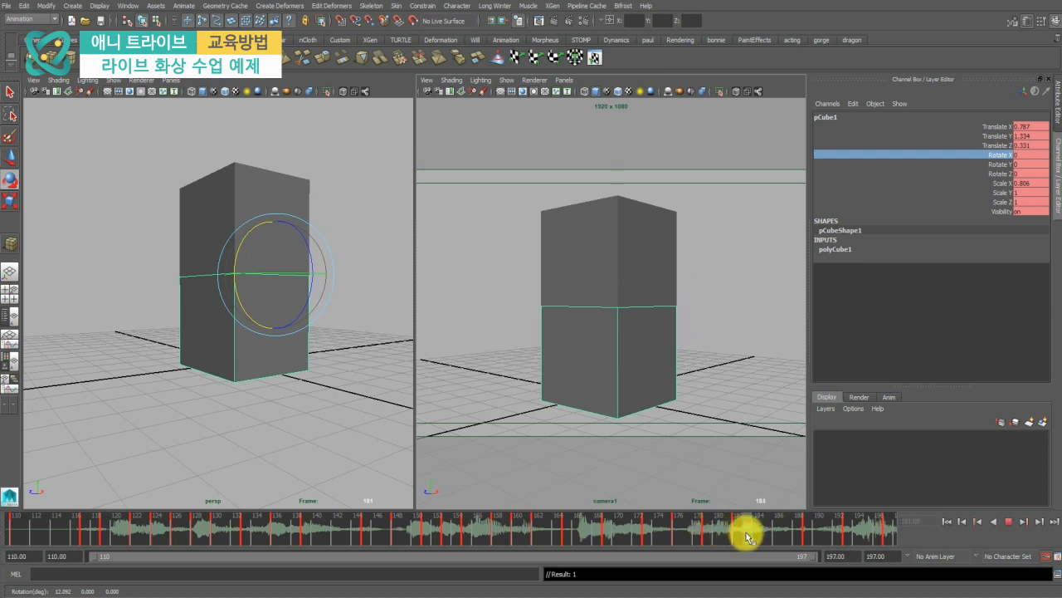
{"action": "left_click_drag", "start_coordinate": [756, 538], "coordinate": [730, 537]}
{"action": "double_click", "coordinate": [730, 536]}
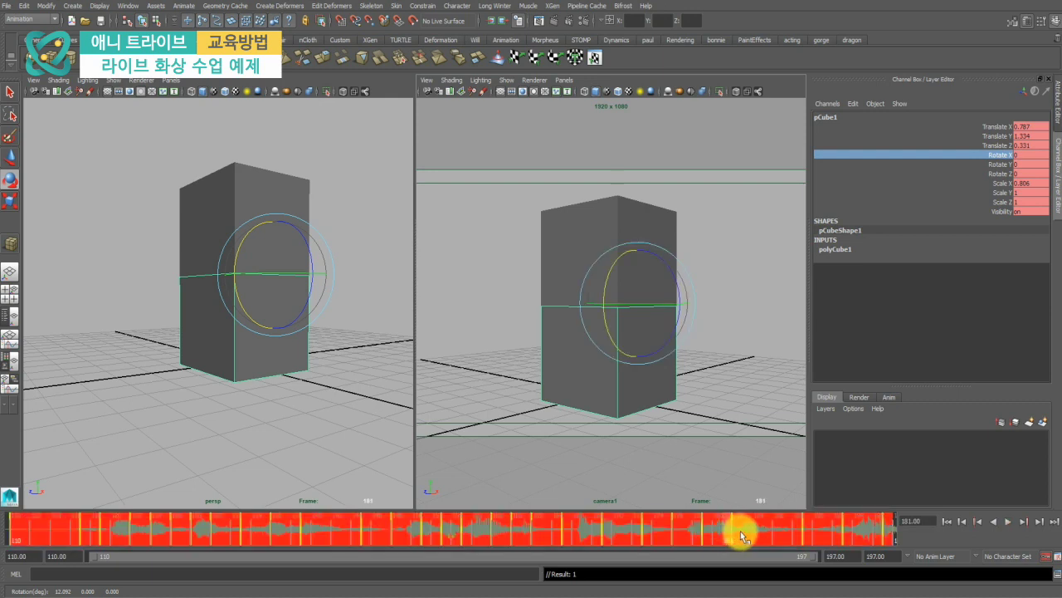
{"action": "left_click", "coordinate": [741, 535]}
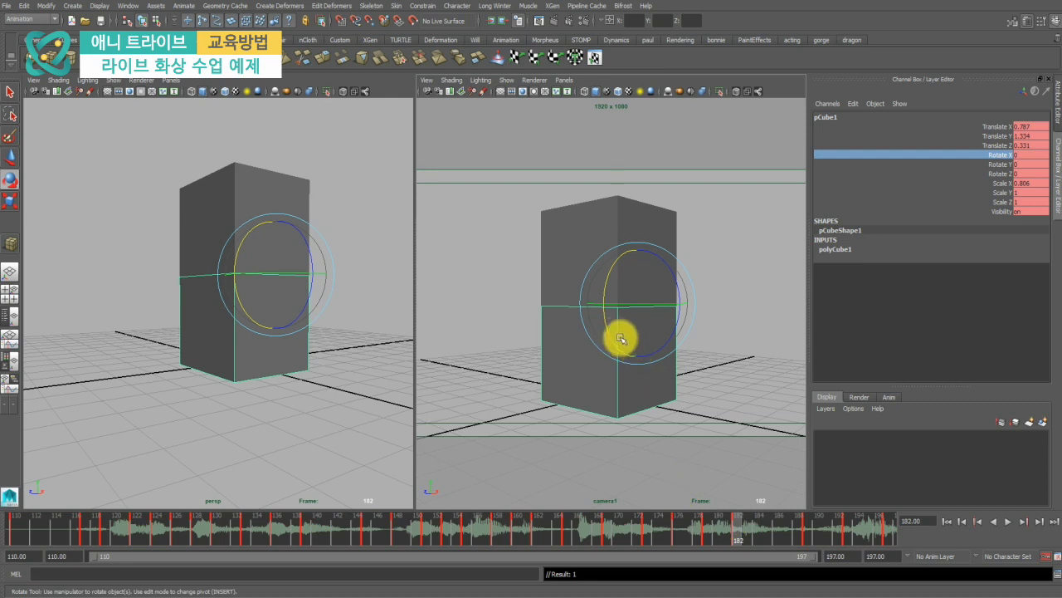
{"action": "left_click_drag", "start_coordinate": [611, 335], "coordinate": [611, 337]}
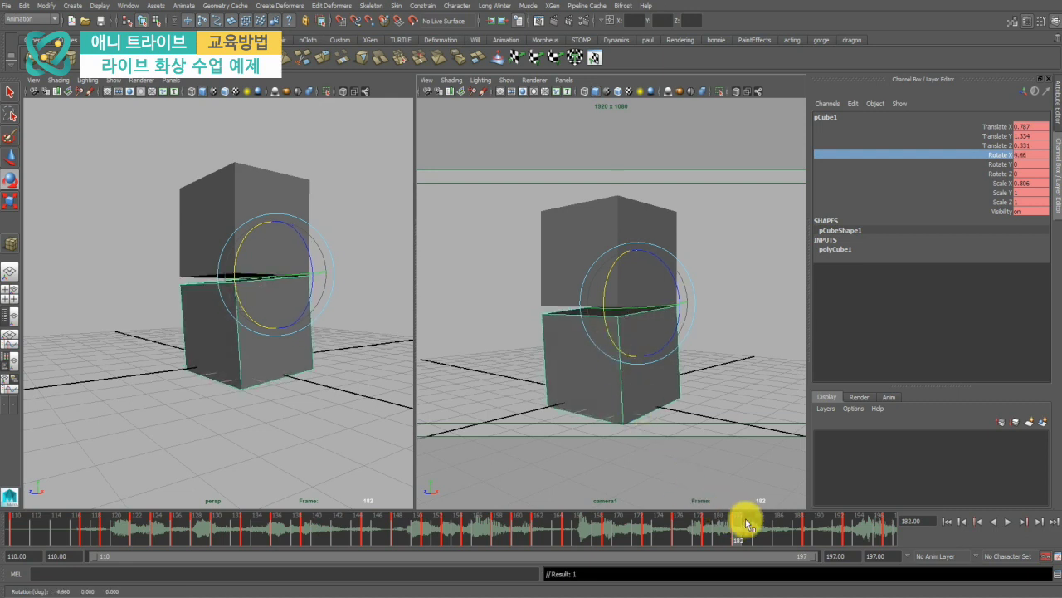
Rotate and key the lower cube about X to about 1.3 degrees at frame 189 and about 15.8 degrees at frame 193.
{"action": "left_click_drag", "start_coordinate": [744, 517], "coordinate": [799, 537]}
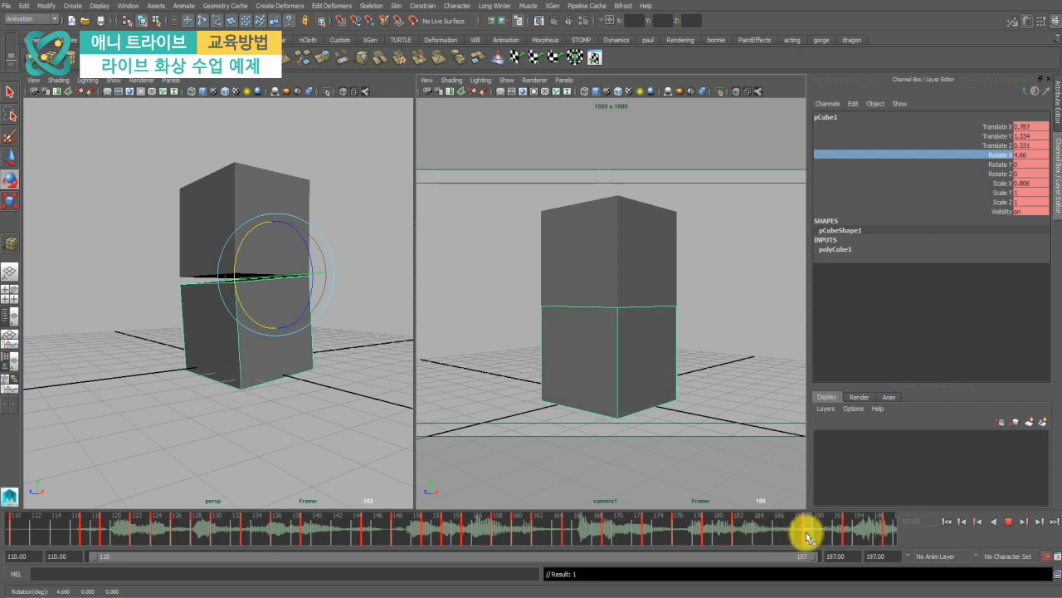
{"action": "left_click", "coordinate": [806, 536]}
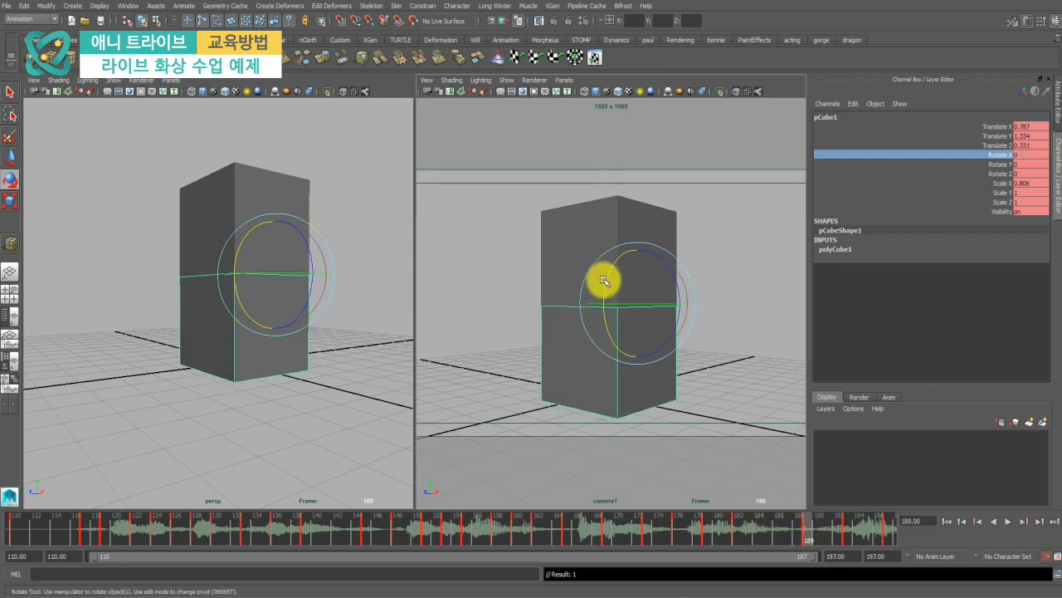
{"action": "key", "text": "s"}
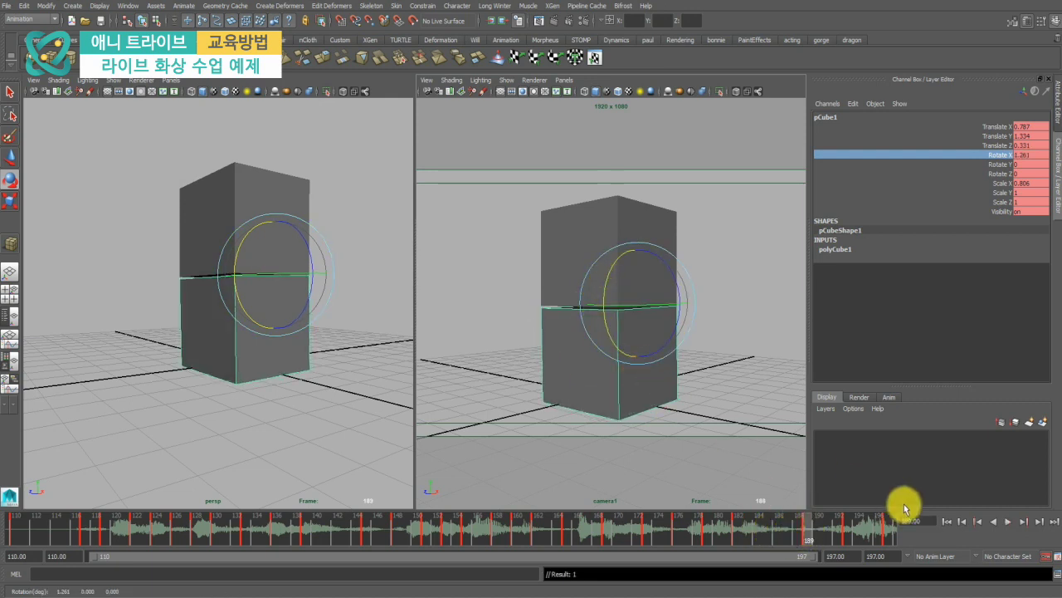
{"action": "left_click_drag", "start_coordinate": [795, 532], "coordinate": [847, 527]}
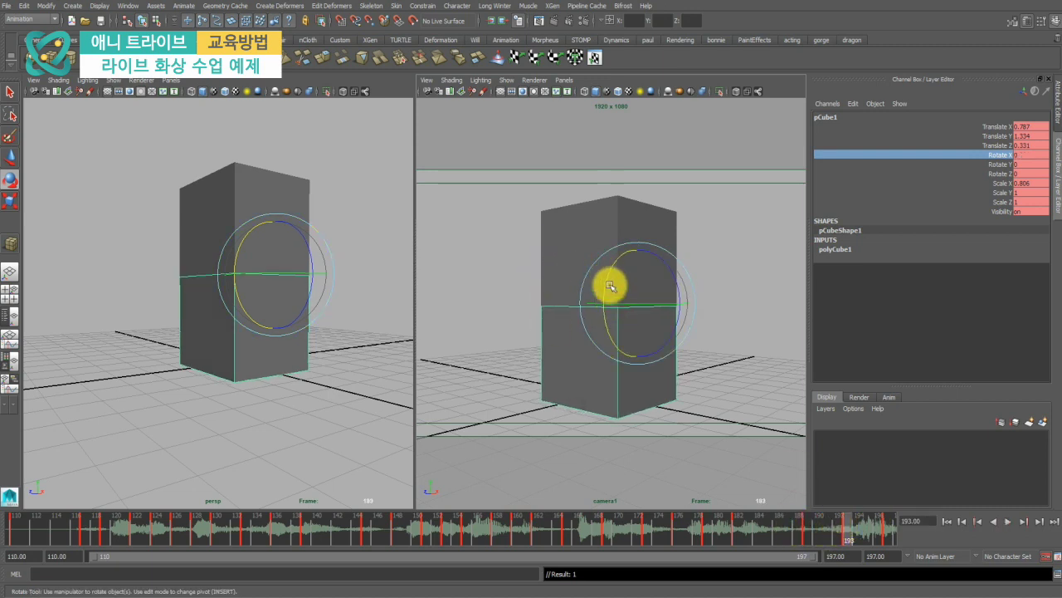
{"action": "left_click_drag", "start_coordinate": [607, 290], "coordinate": [605, 314]}
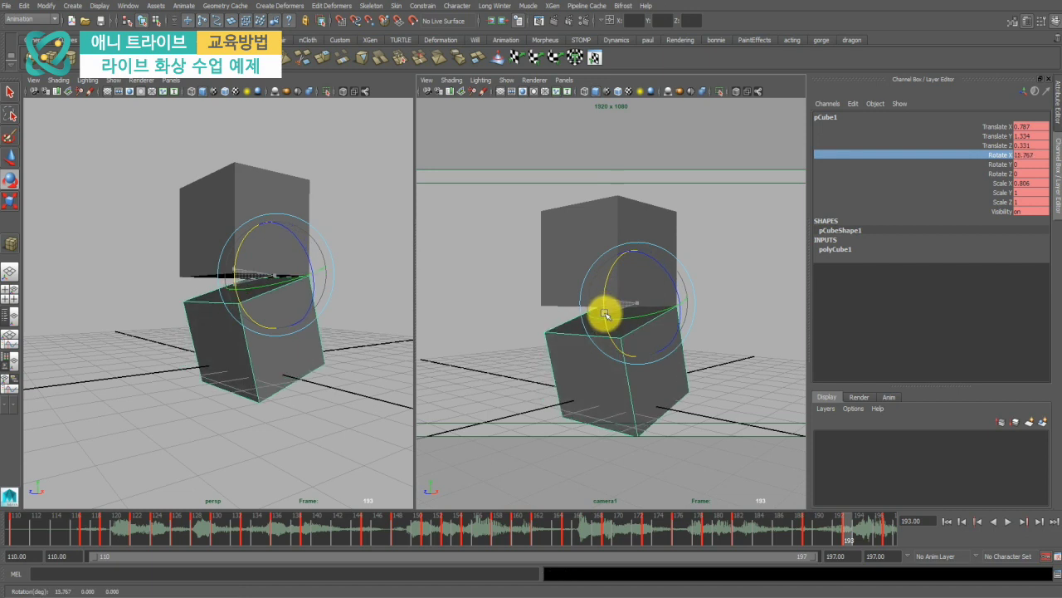
Rotate and key the lower cube about X to about 2.9 degrees at frame 197 and return to frame 110.
{"action": "left_click", "coordinate": [888, 531]}
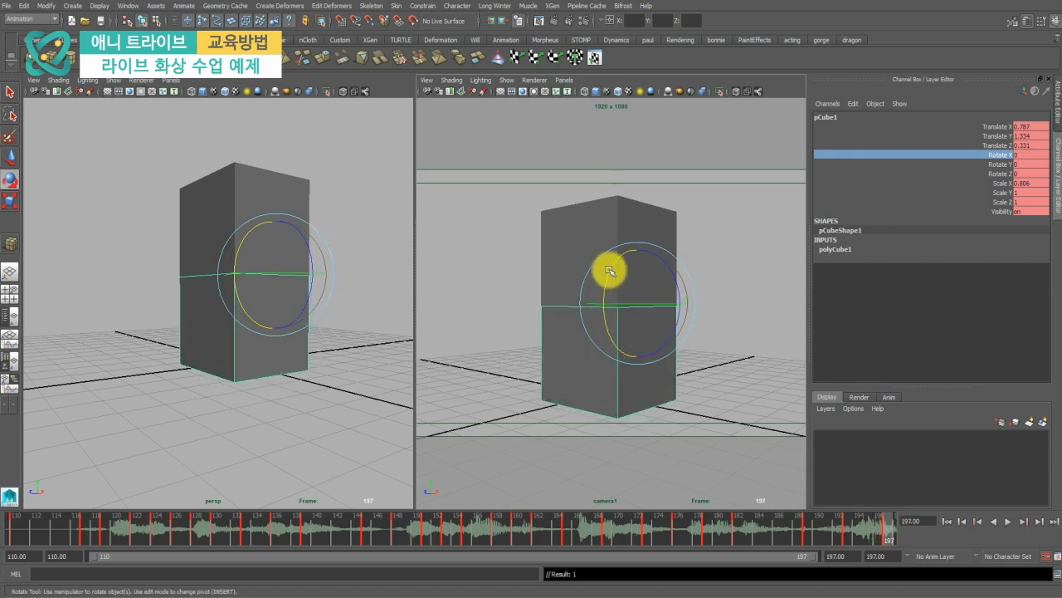
{"action": "left_click_drag", "start_coordinate": [607, 268], "coordinate": [609, 269]}
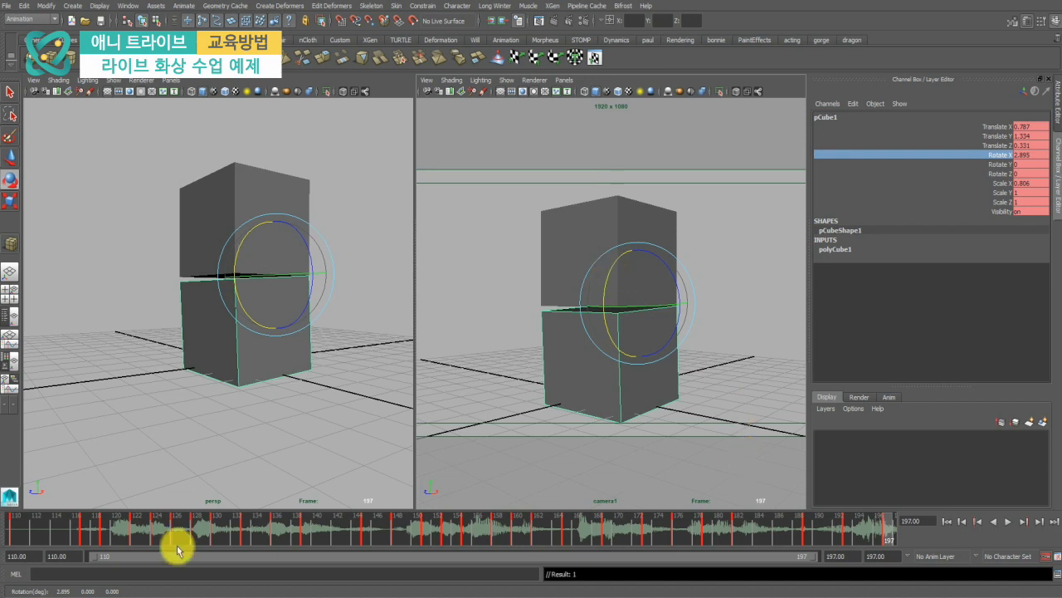
{"action": "left_click", "coordinate": [25, 529]}
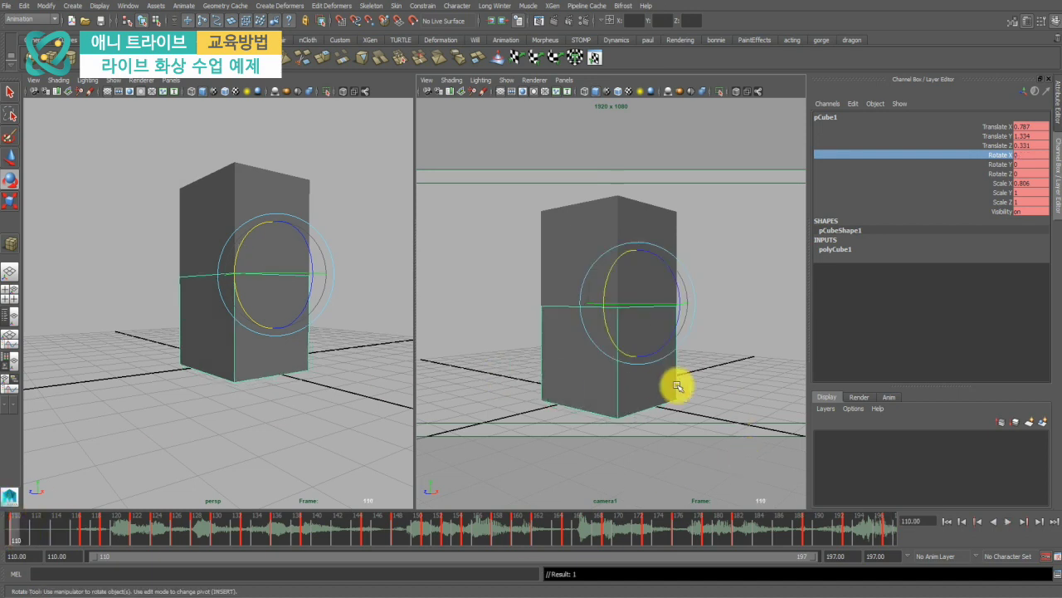